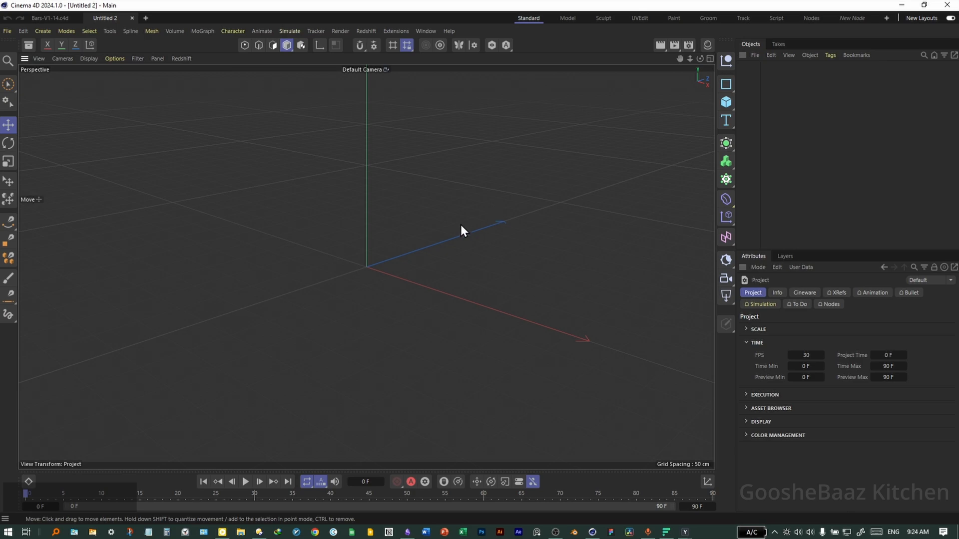
- Switch to the Nodes layout and undock and close the Console panel
left_click(808, 19)
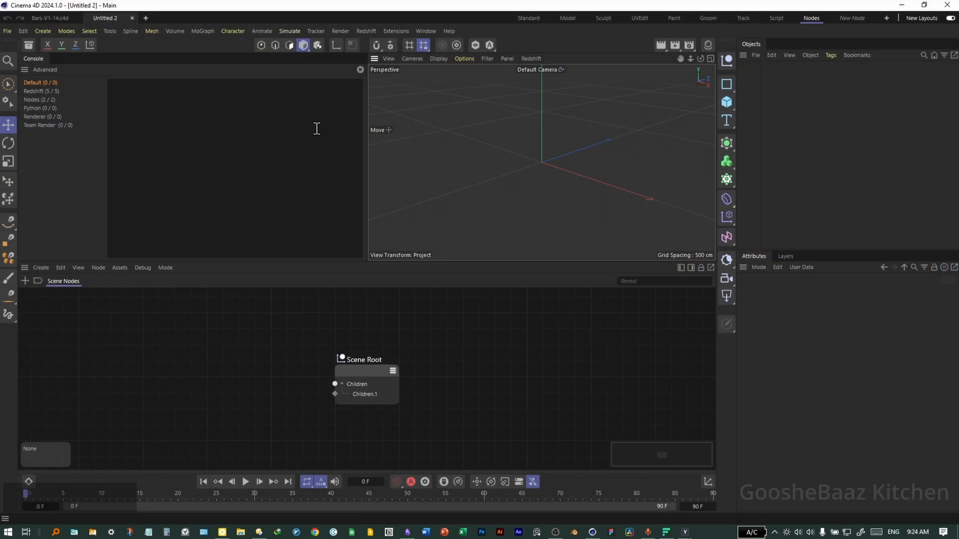
left_click(24, 70)
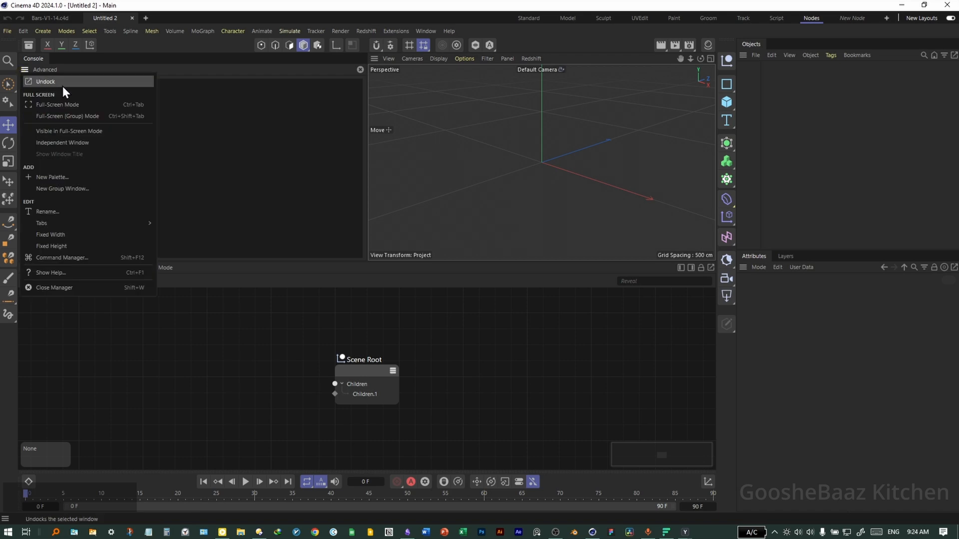
left_click(67, 84)
left_click(363, 57)
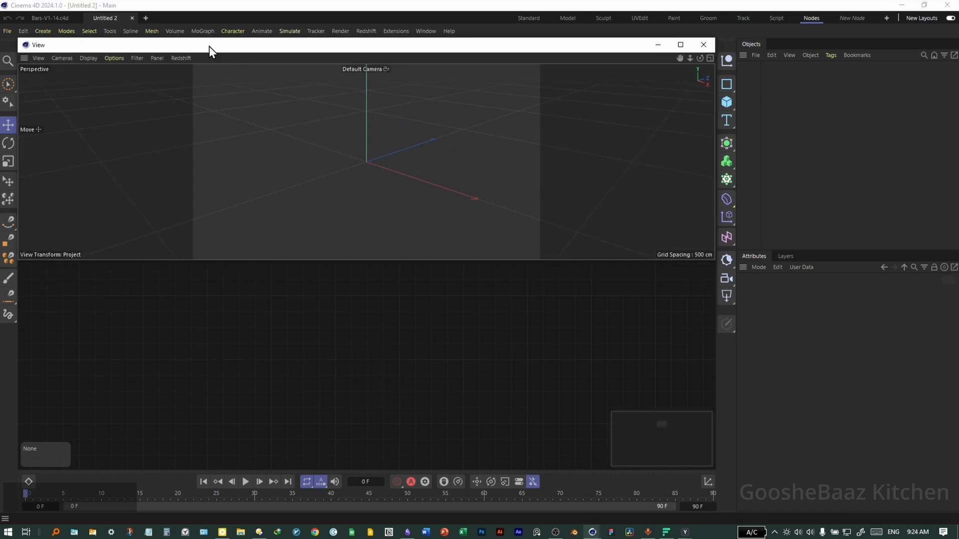
- Dock the viewport into the right column above the Objects panel, enlarging the node editor
left_click_drag(209, 46, 119, 198)
left_click(750, 261)
left_click_drag(749, 255, 740, 273)
left_click_drag(484, 198, 788, 59)
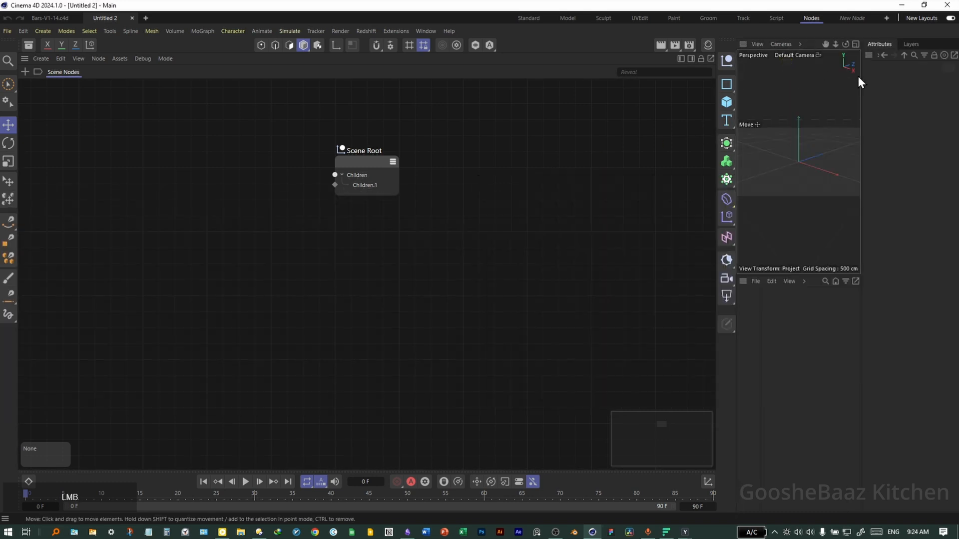
- Move the Attributes panel beside the Objects panel and close the separate Layers window
left_click_drag(869, 56, 848, 301)
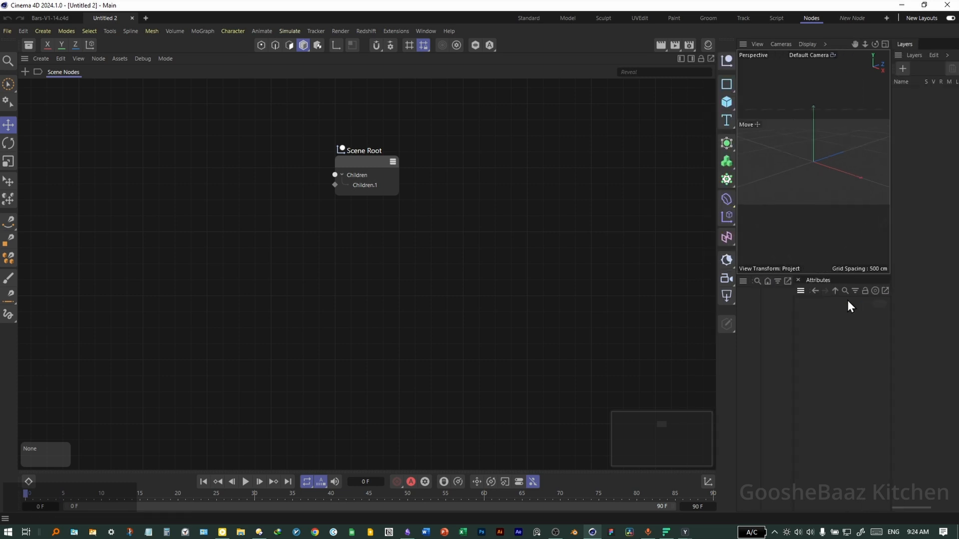
left_click(899, 55)
left_click(870, 70)
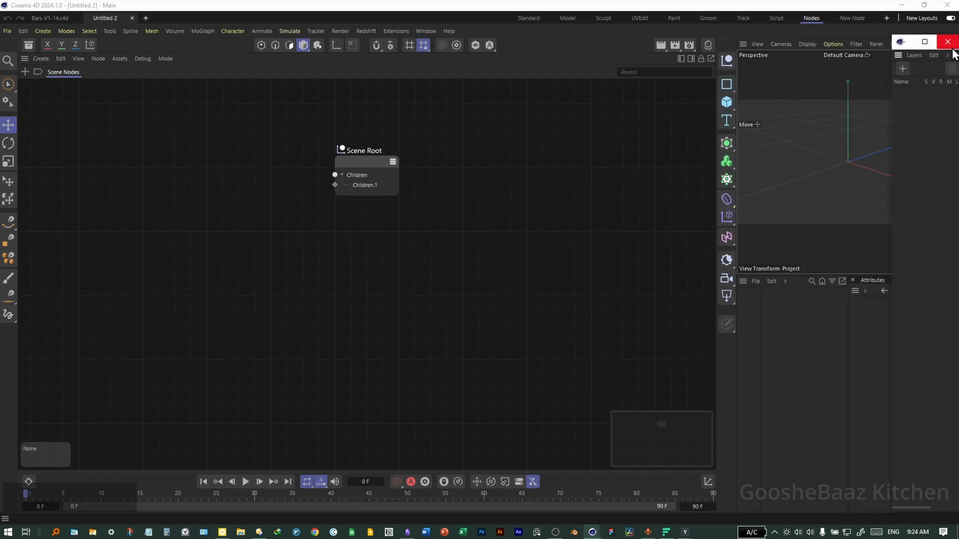
left_click(948, 47)
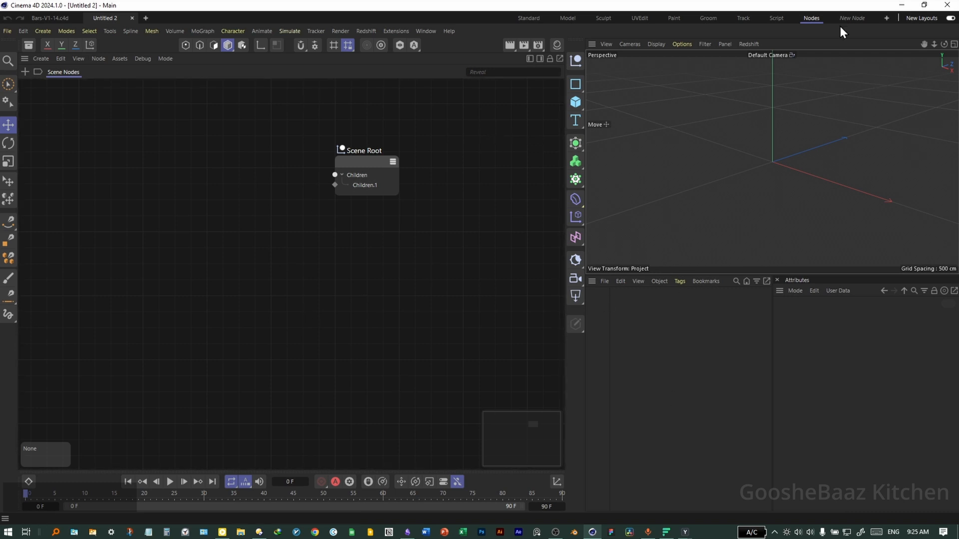
- Save the rearranged workspace as the New Node layout
left_click(887, 18)
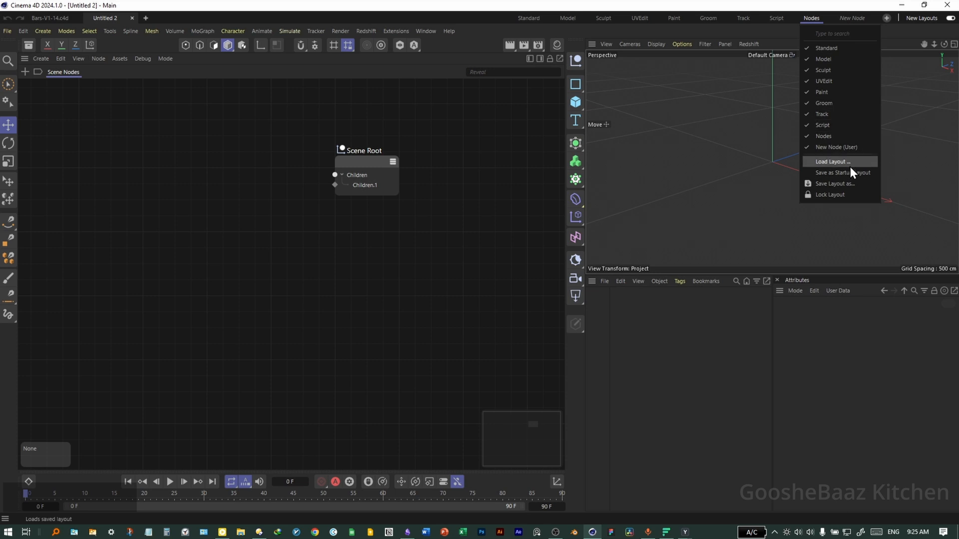
left_click(852, 184)
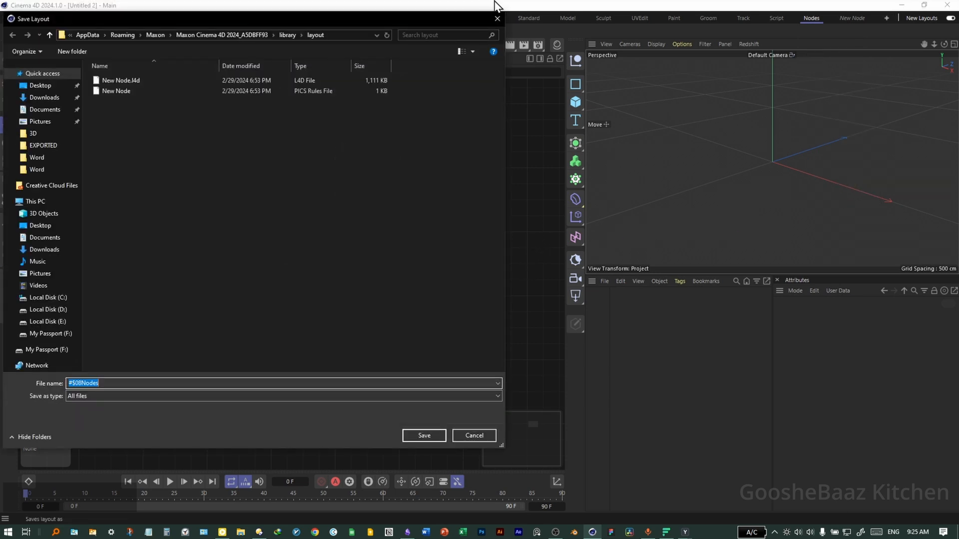
left_click(501, 19)
- Add a Capsule node to the scene node graph
middle_click_drag(330, 269, 391, 290)
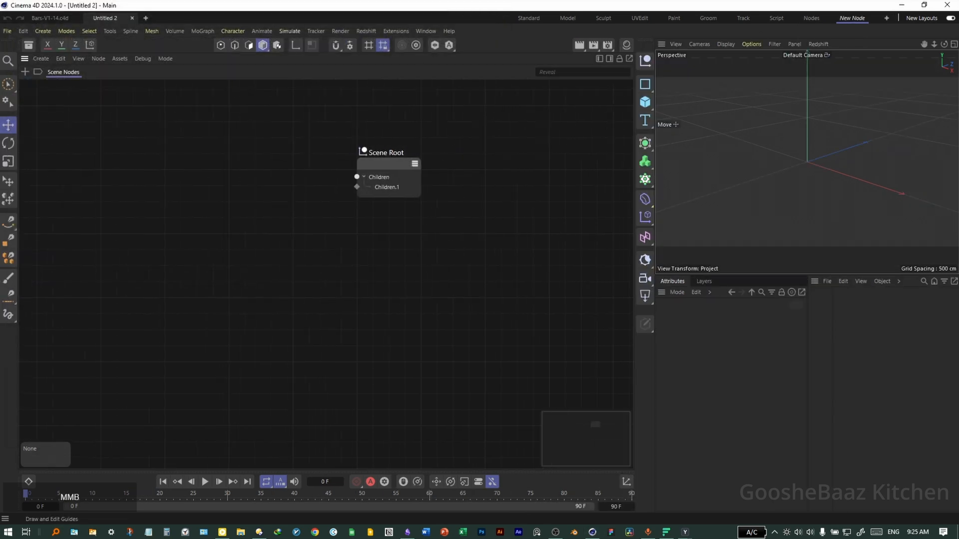
key("Tab")
type("capsu")
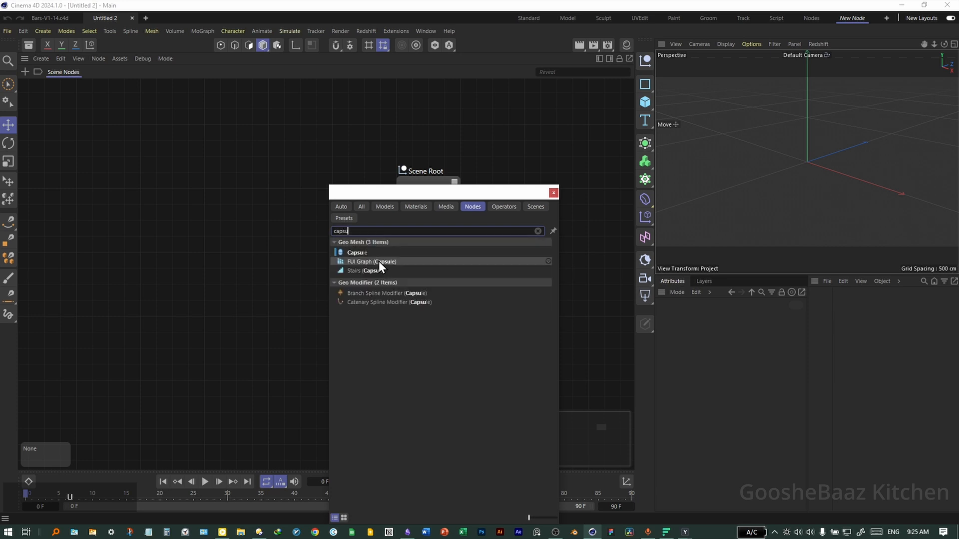
double_click(378, 253)
- Search for and add a Geometry Axis node next to the Capsule
double_click(322, 250)
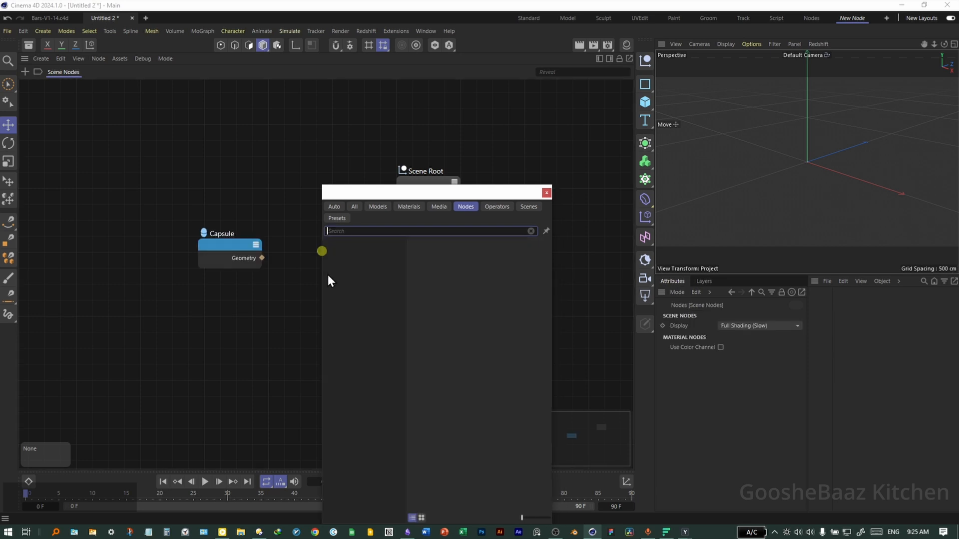
type("a")
key("BackSpace")
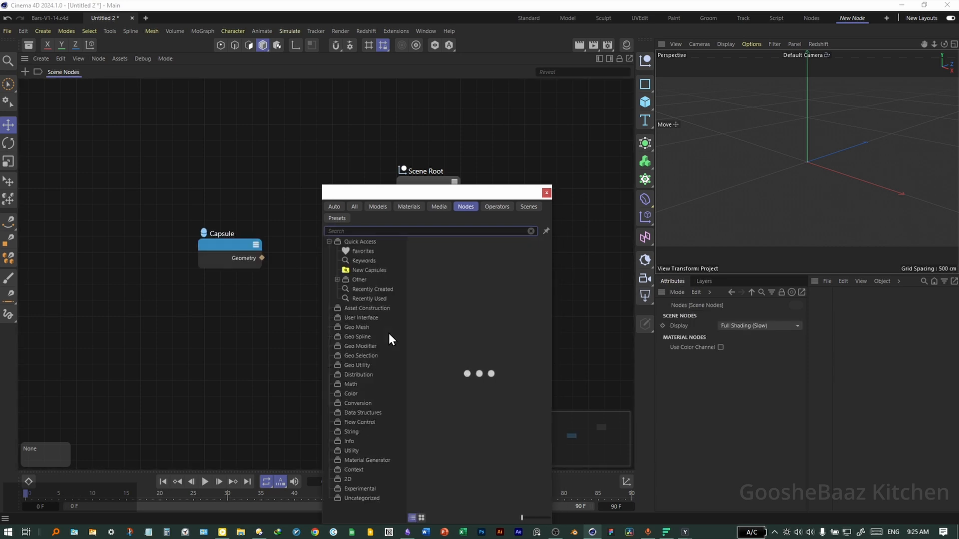
type("geomety a")
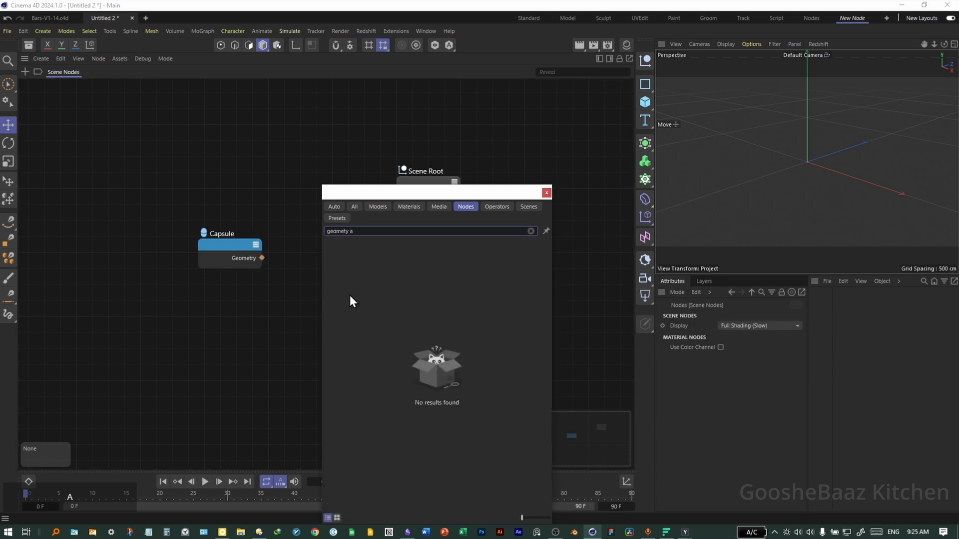
key("ctrl+a")
type("axis")
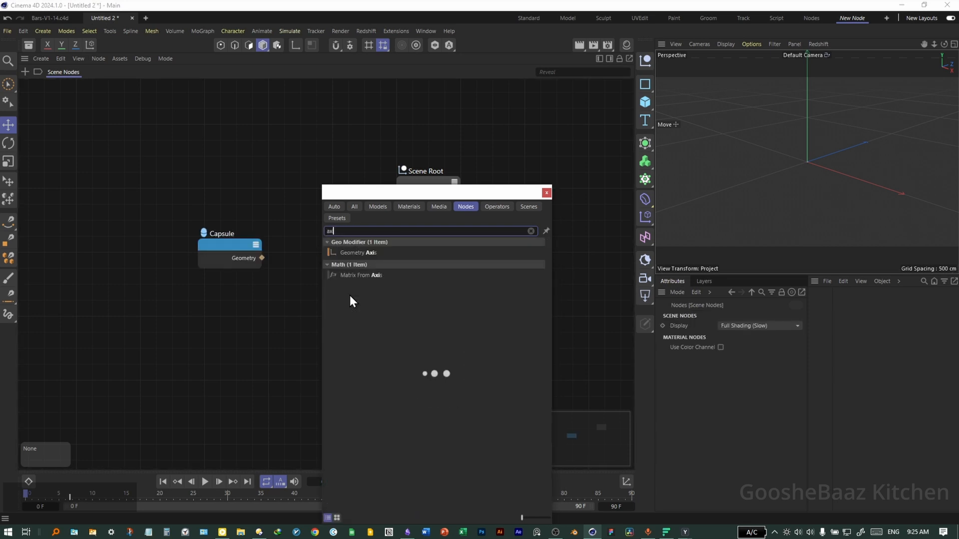
left_click_drag(352, 253, 268, 187)
left_click(544, 196)
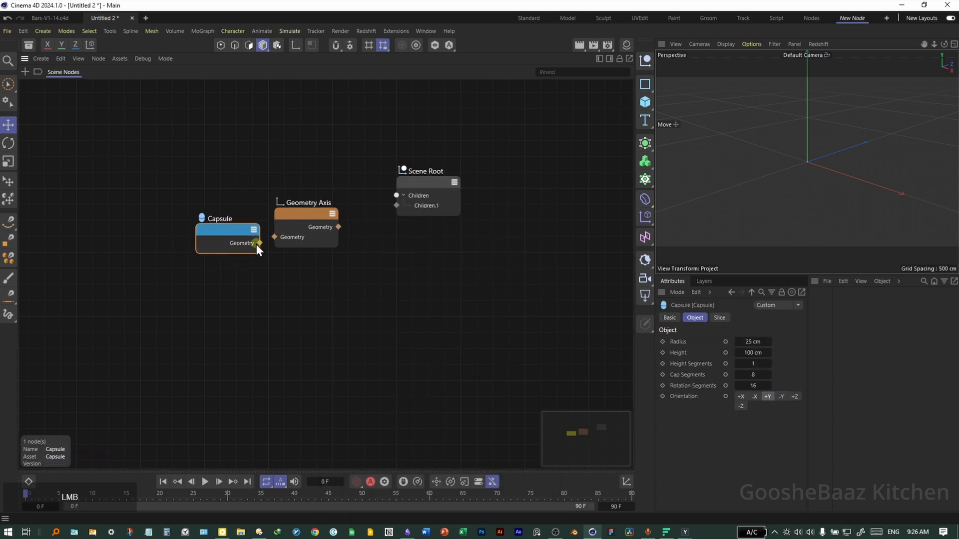
- Connect the Capsule's geometry into Geometry Axis and set its Axis Y to -100%
left_click(232, 250)
left_click_drag(280, 235, 275, 237)
left_click(299, 226)
left_click_drag(754, 353, 696, 356)
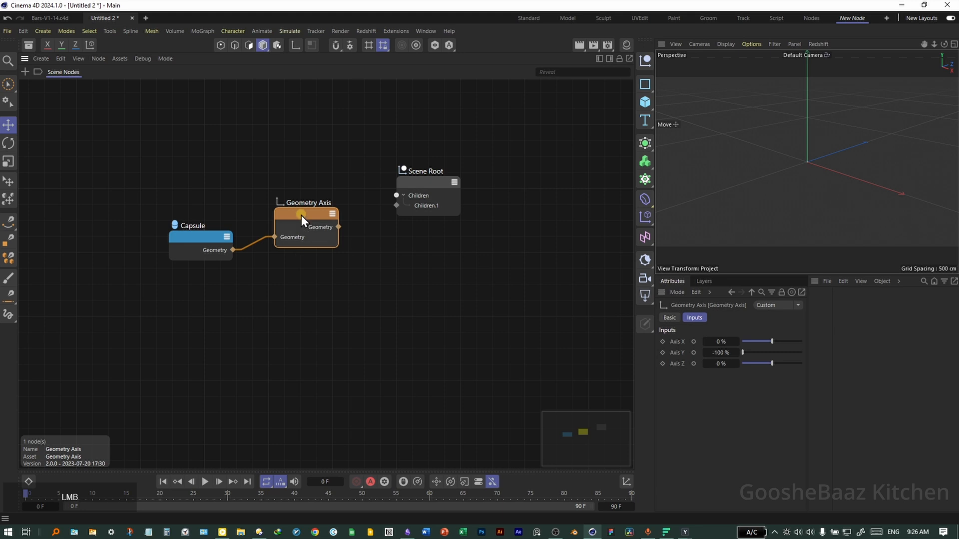
left_click_drag(301, 215, 296, 229)
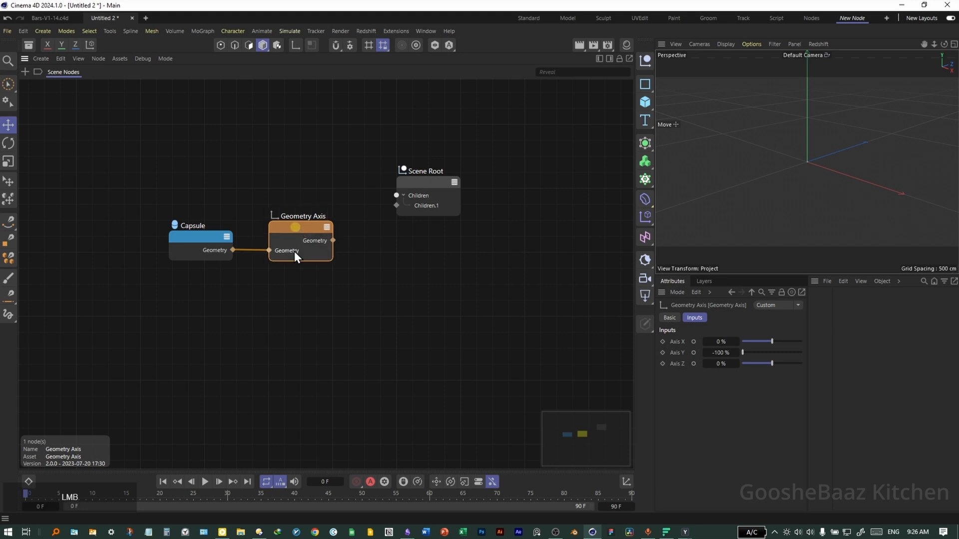
- Add a Matrix Op node after the Geometry Op and connect its output to Scene Root's children
double_click(291, 311)
type("matrix")
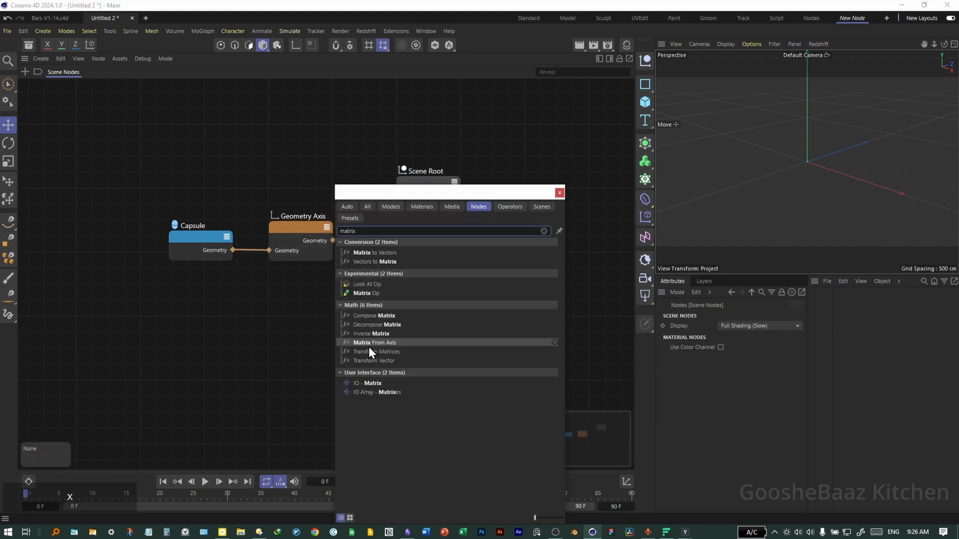
left_click_drag(366, 293, 296, 311)
left_click(559, 193)
left_click_drag(235, 261, 299, 268)
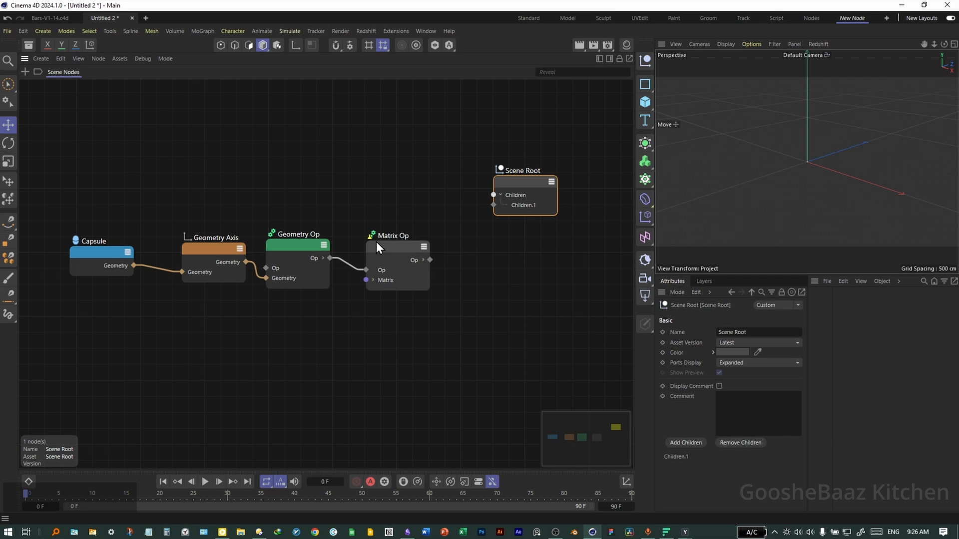
left_click_drag(430, 260, 493, 206)
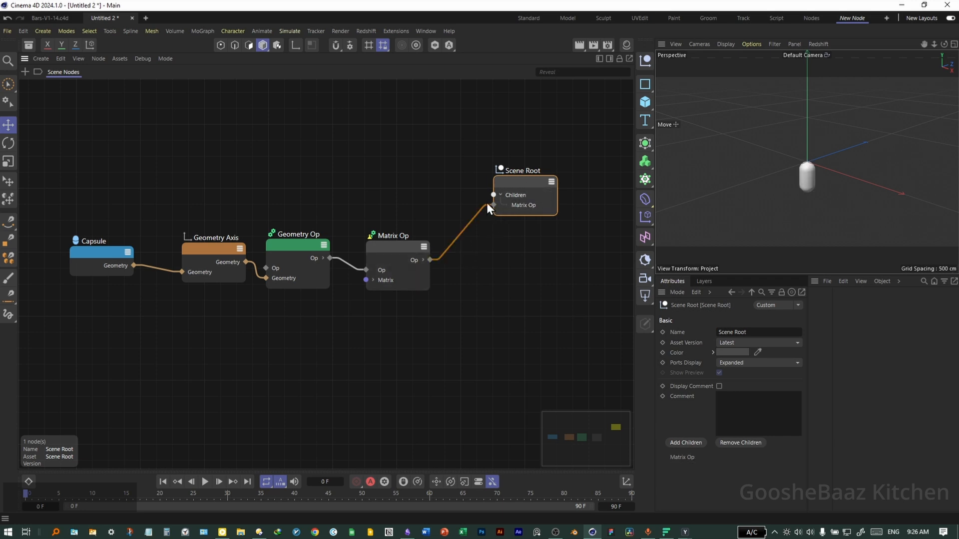
- Add a Range node and set its End to 25
double_click(253, 293)
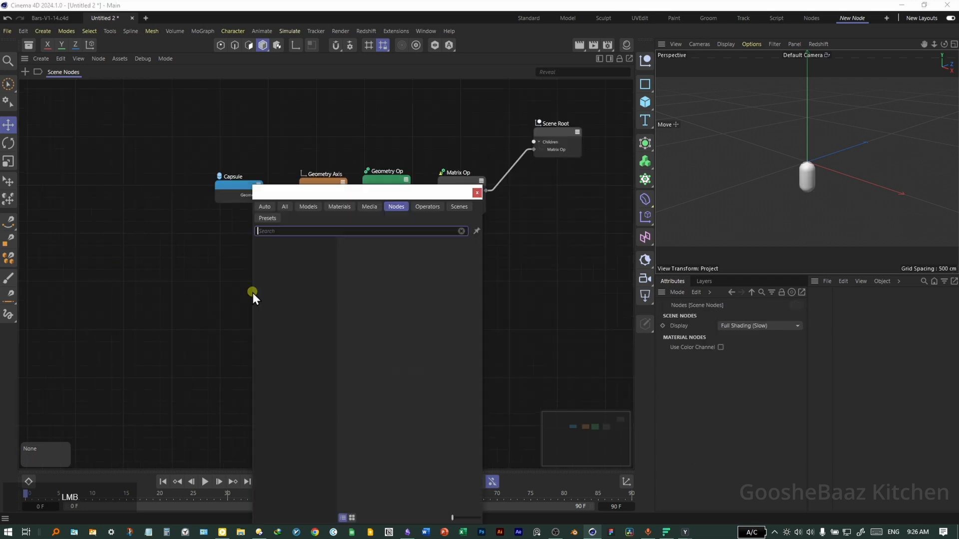
type("rang")
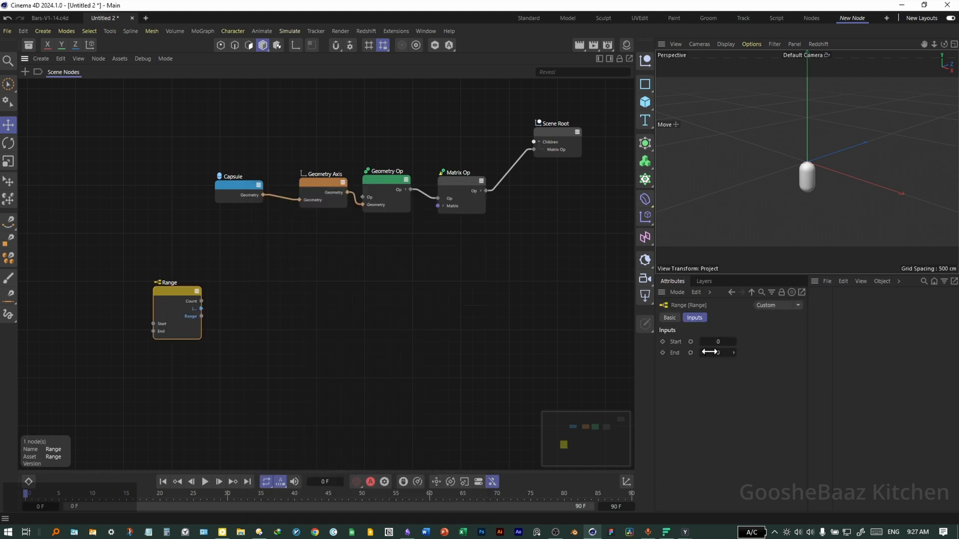
left_click(721, 355)
type("25")
key("Return")
- Add a Loop Carried Value node below the chain
double_click(322, 298)
type("loop ca")
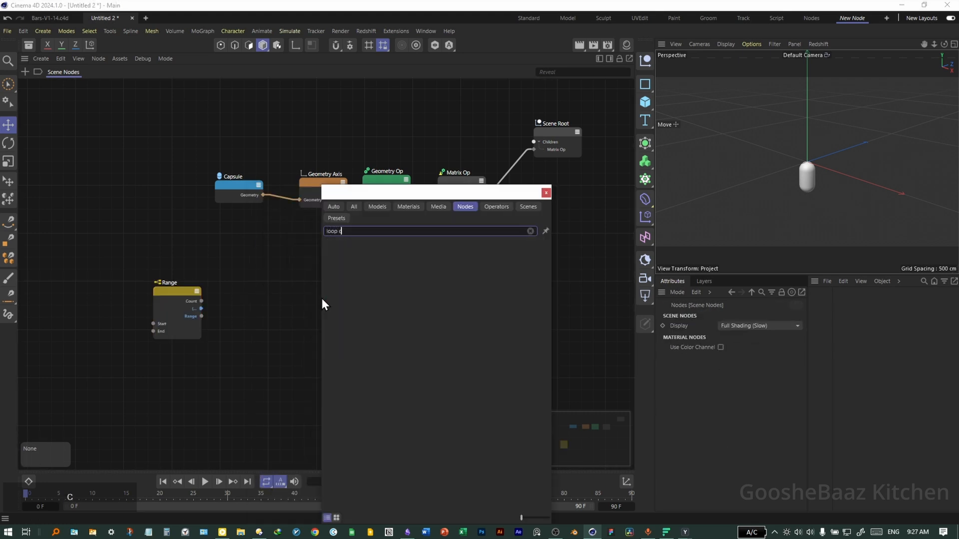
key("BackSpace")
key("BackSpace")
type("ca")
left_click_drag(409, 244, 258, 316)
- Connect the Range output to the Loop Carried Value's open input
scroll(208, 285, "up", 2)
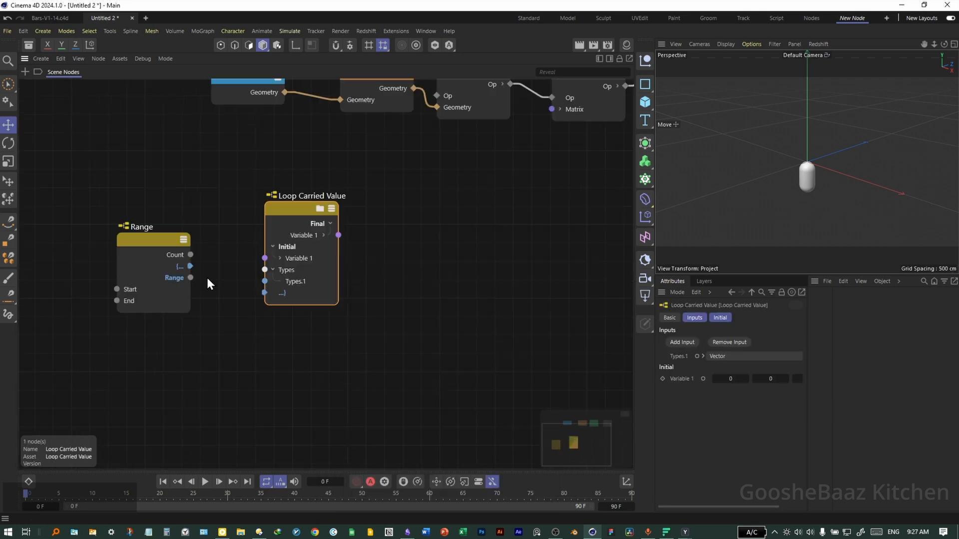
left_click(189, 278)
left_click_drag(262, 301, 265, 295)
- Duplicate the Range node and set the copy's End to 20
middle_click_drag(167, 356, 225, 325)
left_click_drag(211, 213, 192, 337, "ctrl")
left_click(718, 352)
type("20")
key("Return")
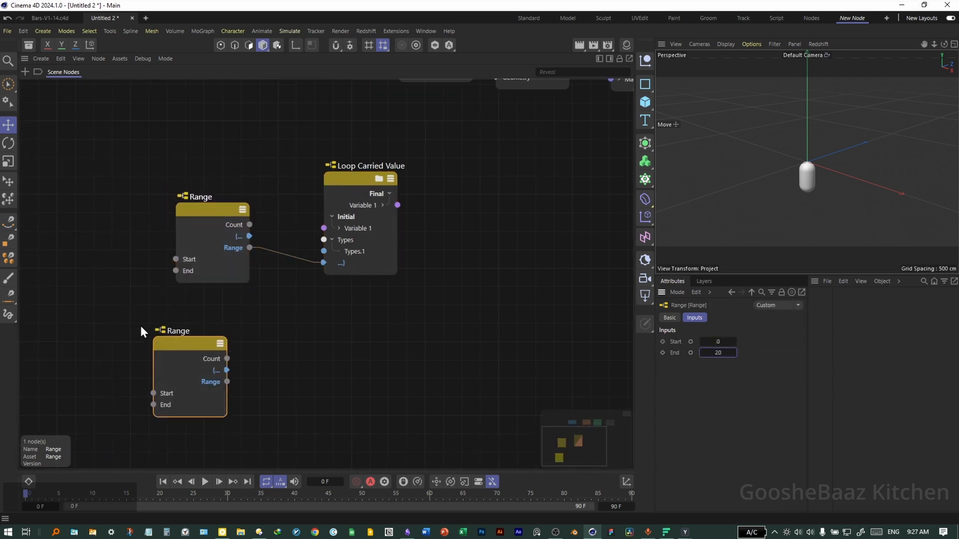
- Add an Arithmetic Multiply node and feed the second Range output into its Input 1
double_click(367, 355)
type("mult")
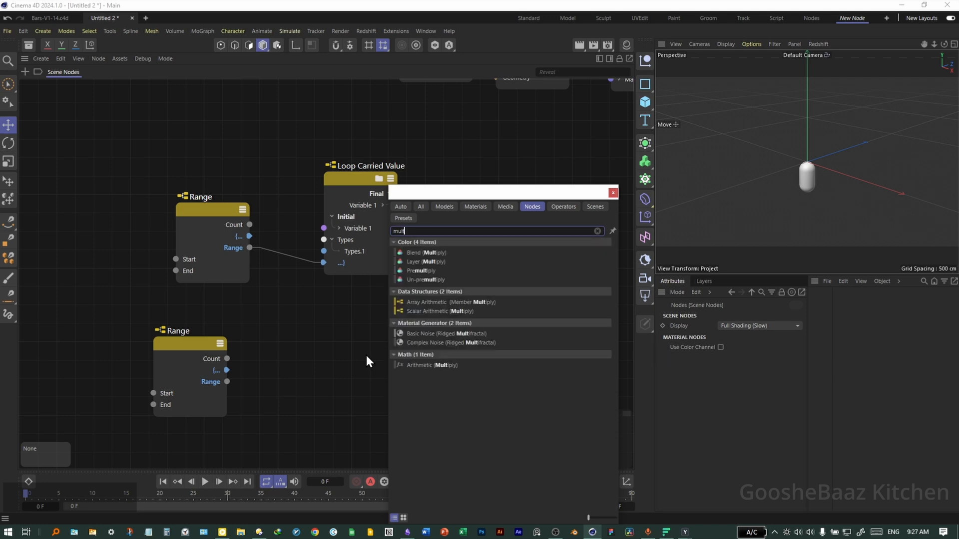
double_click(436, 365)
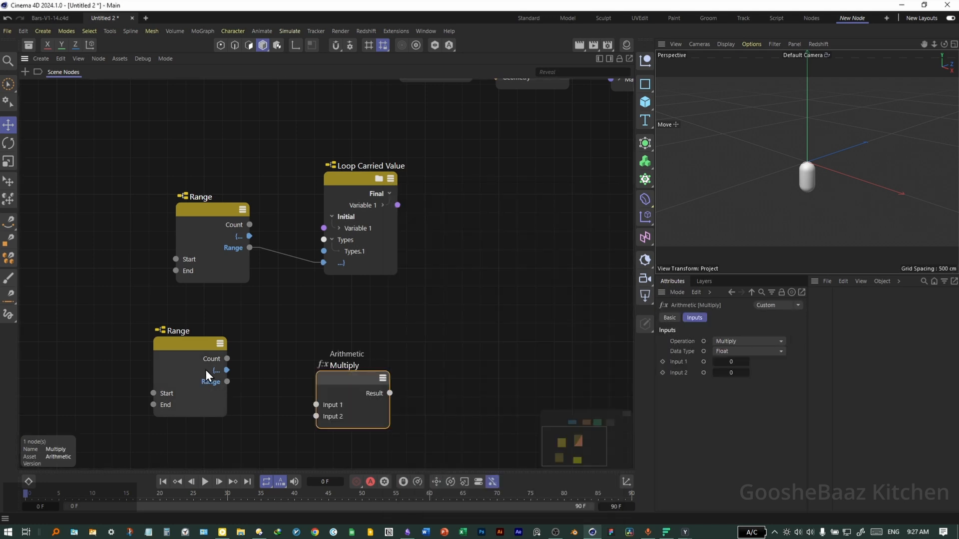
left_click_drag(228, 382, 317, 404)
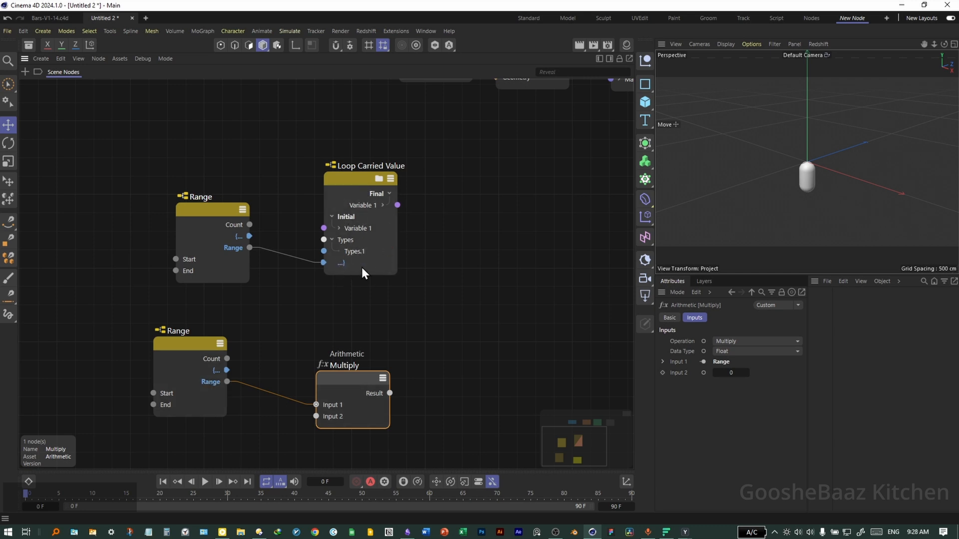
- Open the Loop Carried Value node and add a new input named Offset Sin
left_click(379, 180)
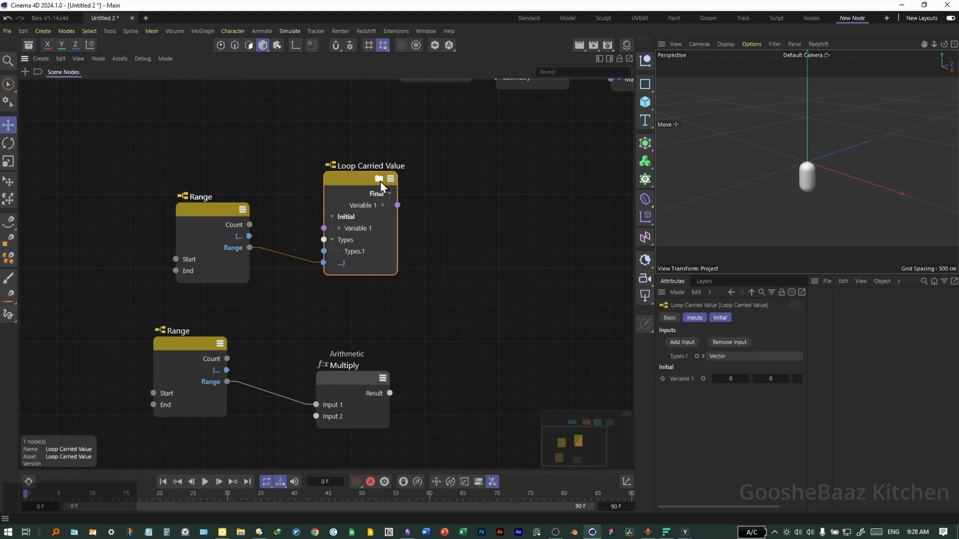
left_click(379, 181)
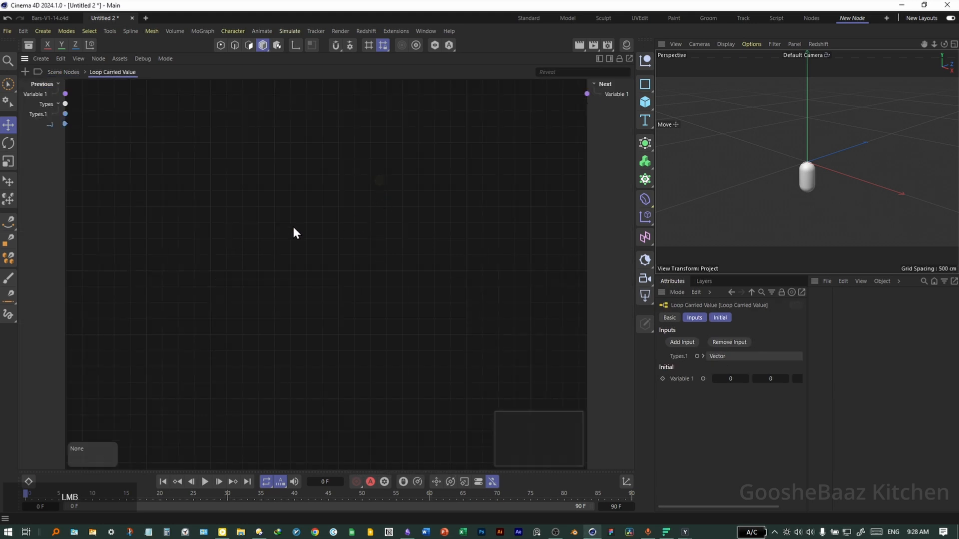
right_click(48, 149)
mouse_move(131, 171)
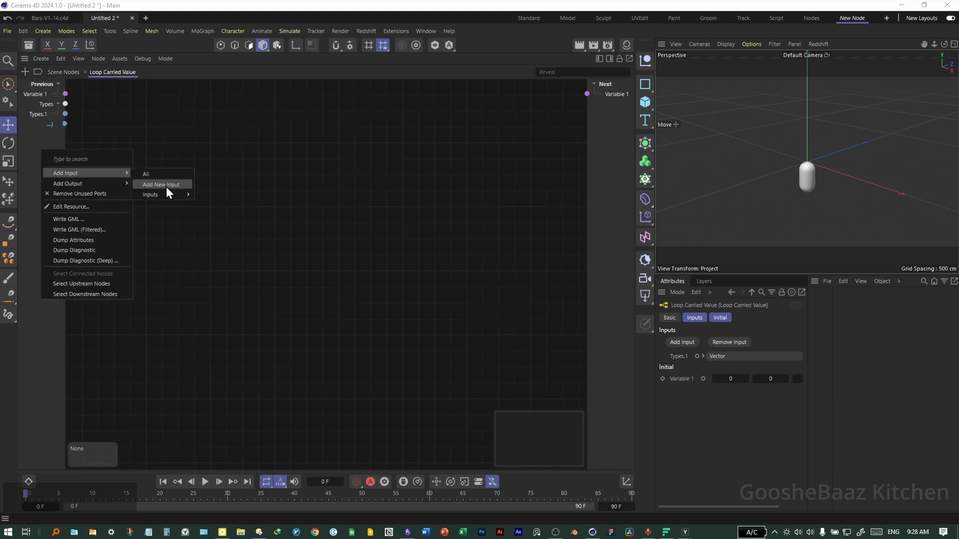
left_click(160, 185)
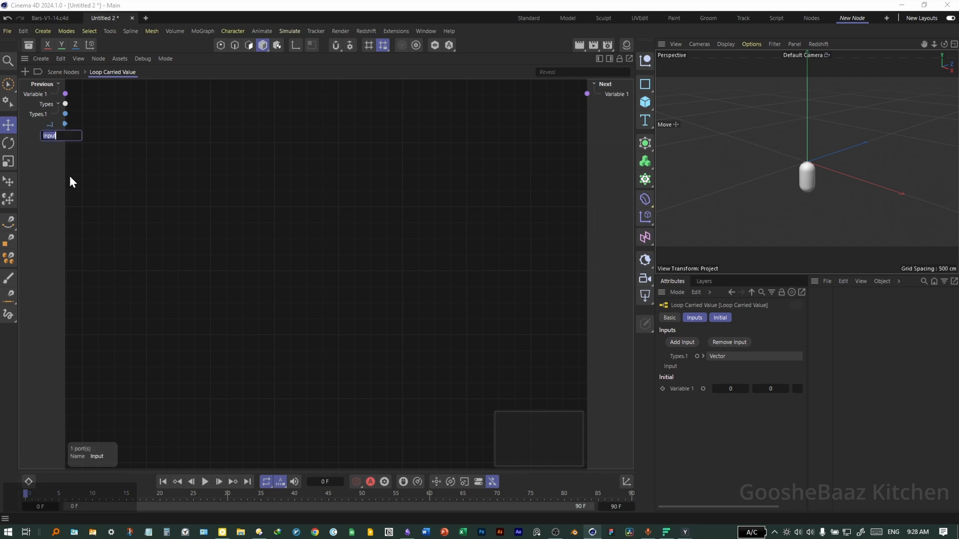
type("Offset Sin")
key("Return")
- Add another new input named Noise seed inside the Loop Carried Value node
right_click(69, 182)
mouse_move(82, 184)
left_click(177, 195)
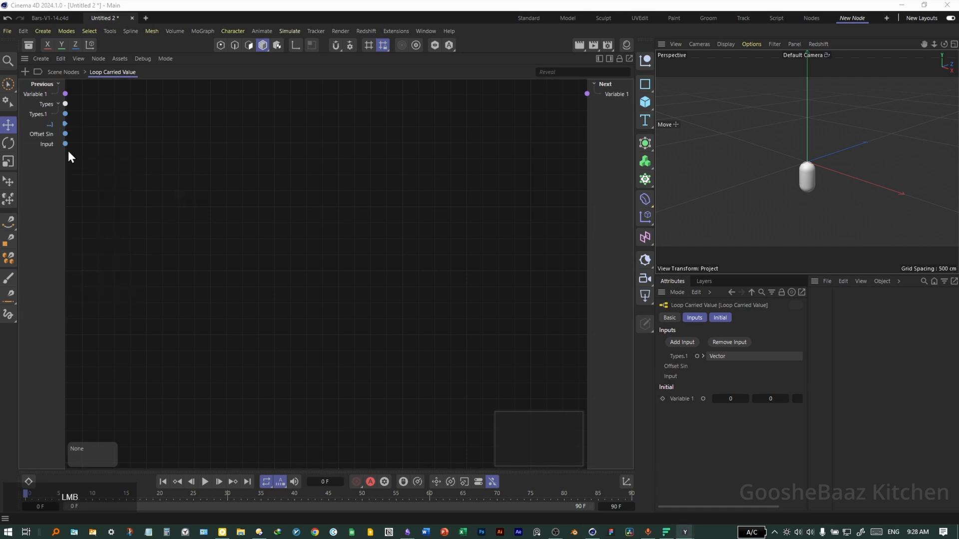
type("Noise seed")
key("Return")
- Add a third new input named Animation Speed
right_click(79, 185)
mouse_move(115, 181)
left_click(152, 192)
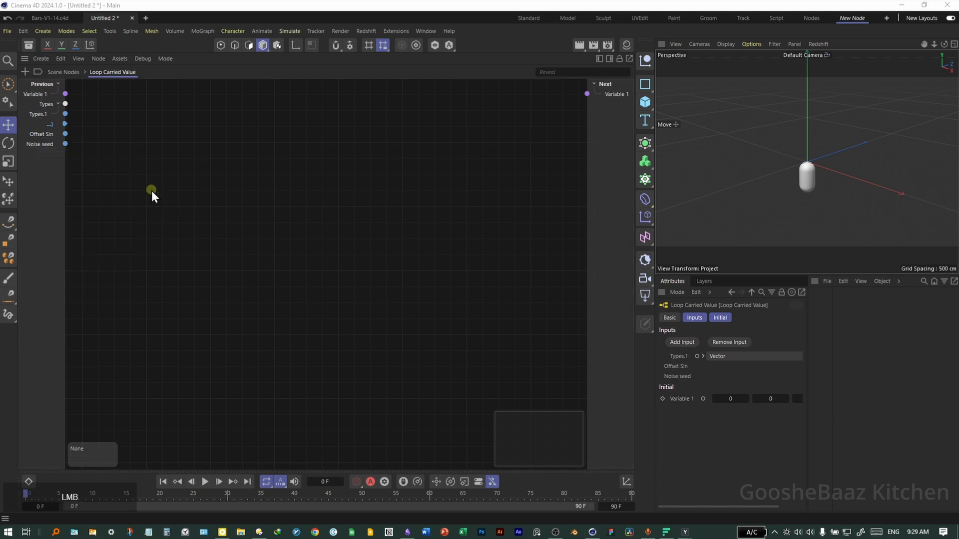
type("Abua")
key("BackSpace")
key("BackSpace")
key("BackSpace")
key("BackSpace")
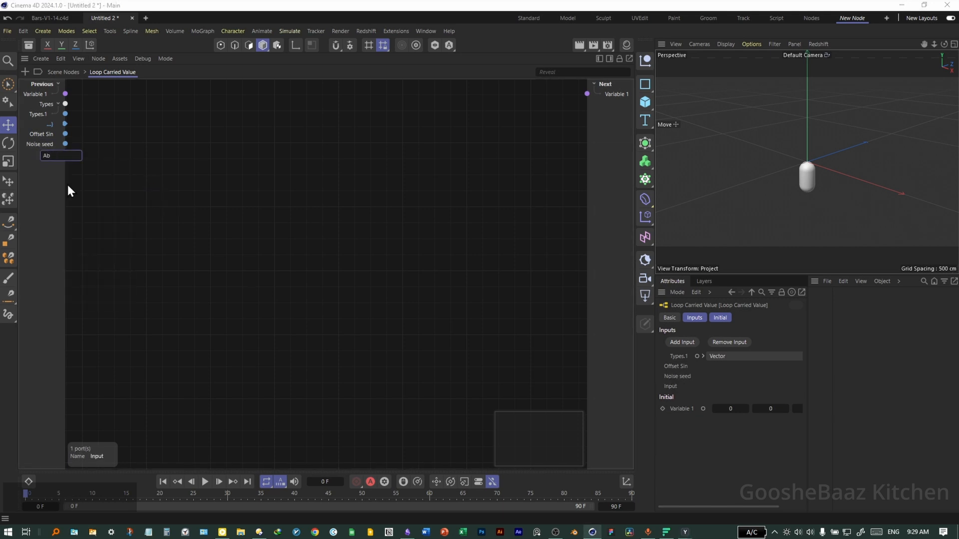
type("Animation Speed")
key("Return")
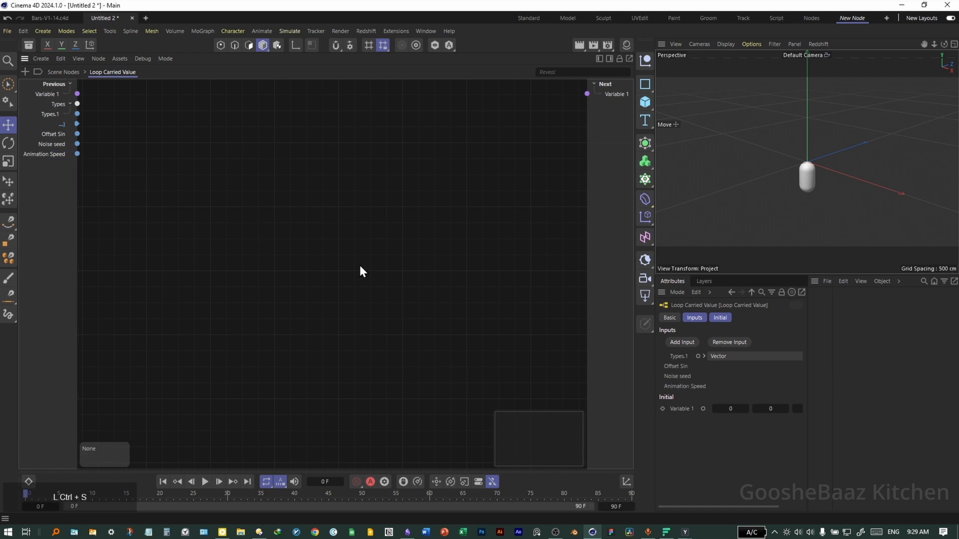
- Save the scene as Bars-Live-V1-1
key("ctrl+s")
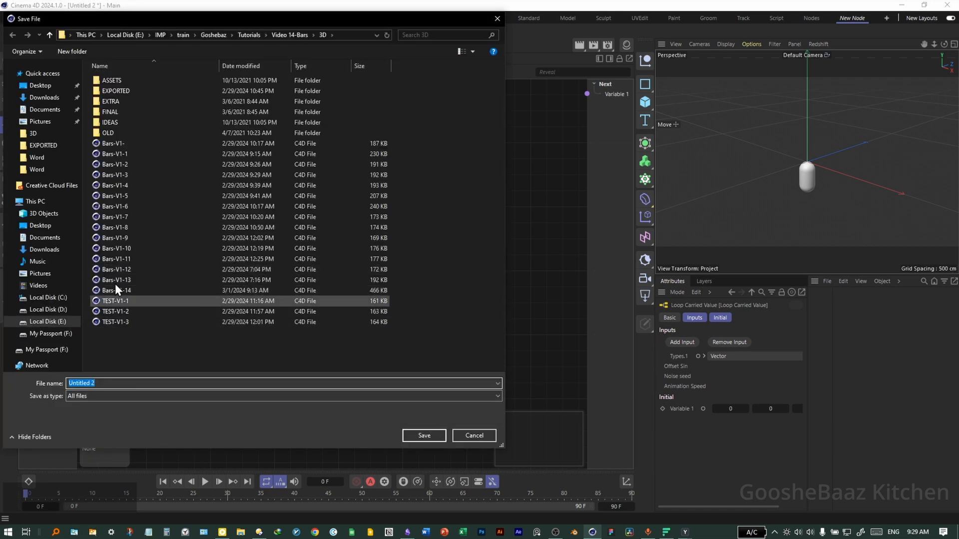
left_click(146, 290)
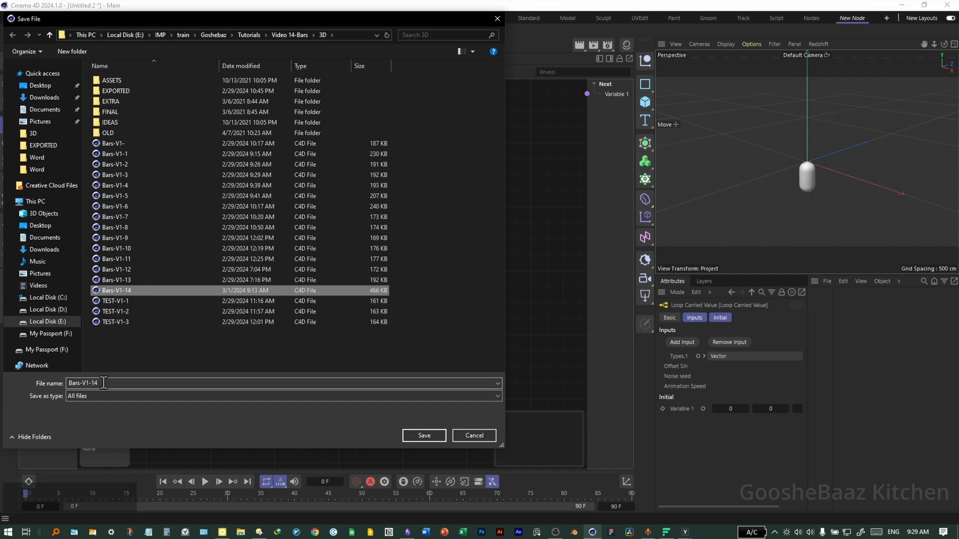
left_click(59, 385)
type("Bars-Live-V2")
key("BackSpace")
type("1-1")
key("Return")
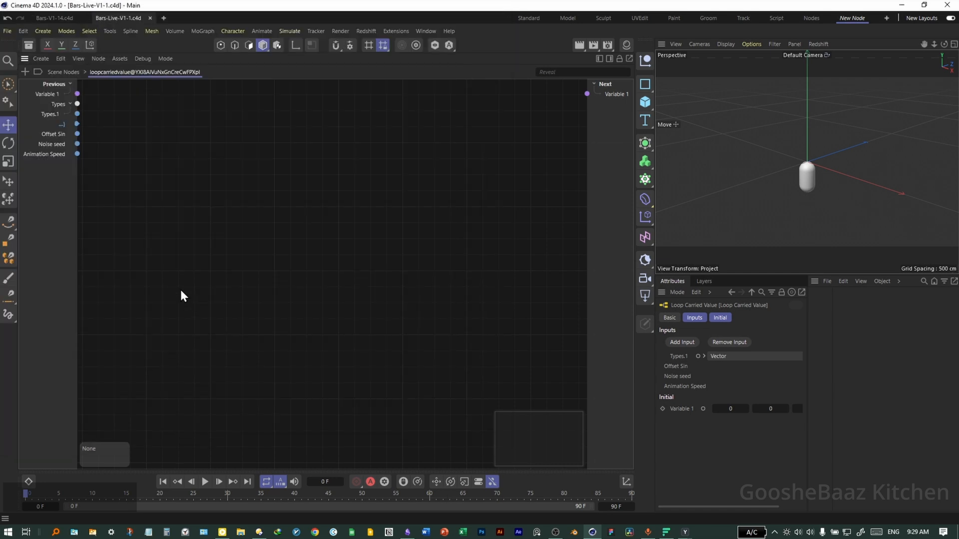
- Add a new output named Height to the Loop Carried Value node
right_click(610, 116)
mouse_move(646, 148)
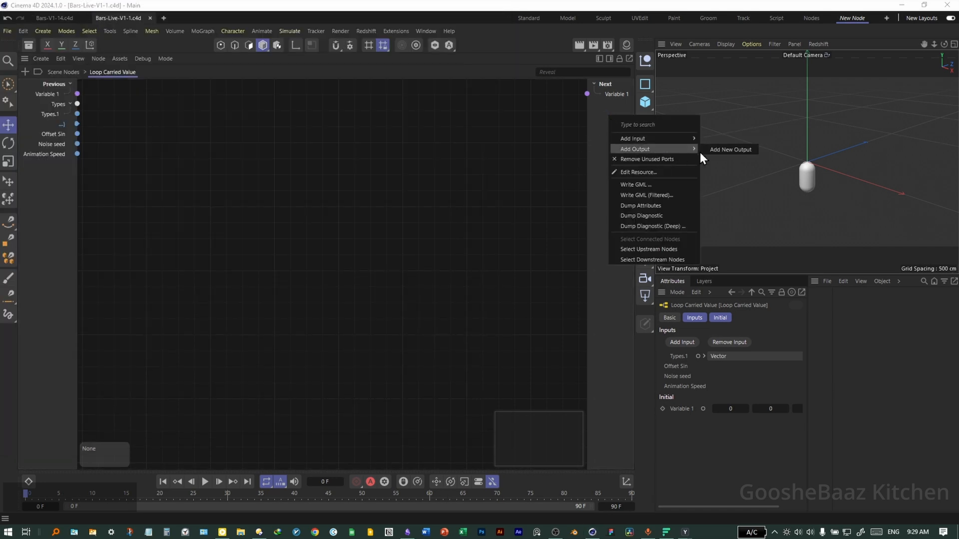
left_click(731, 149)
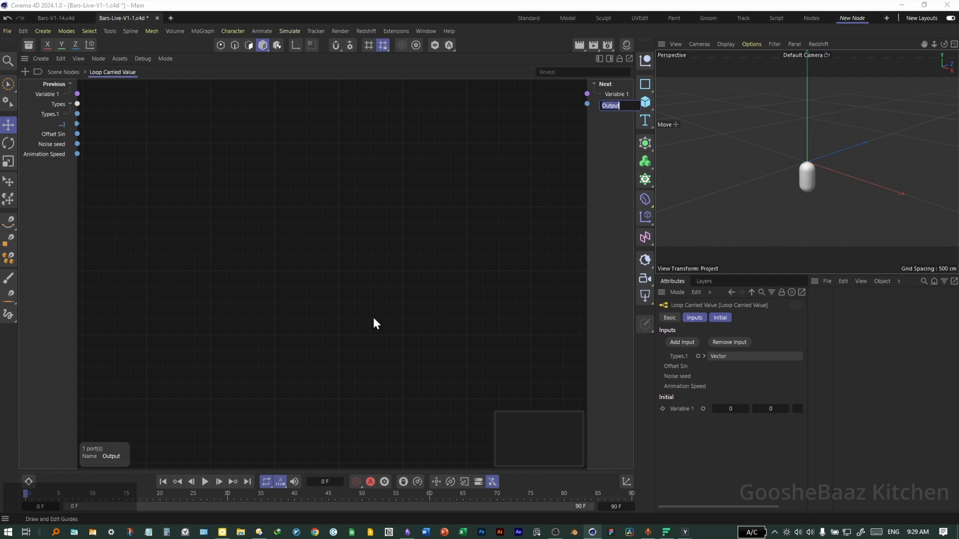
type("Ge")
key("BackSpace")
key("BackSpace")
type("Height")
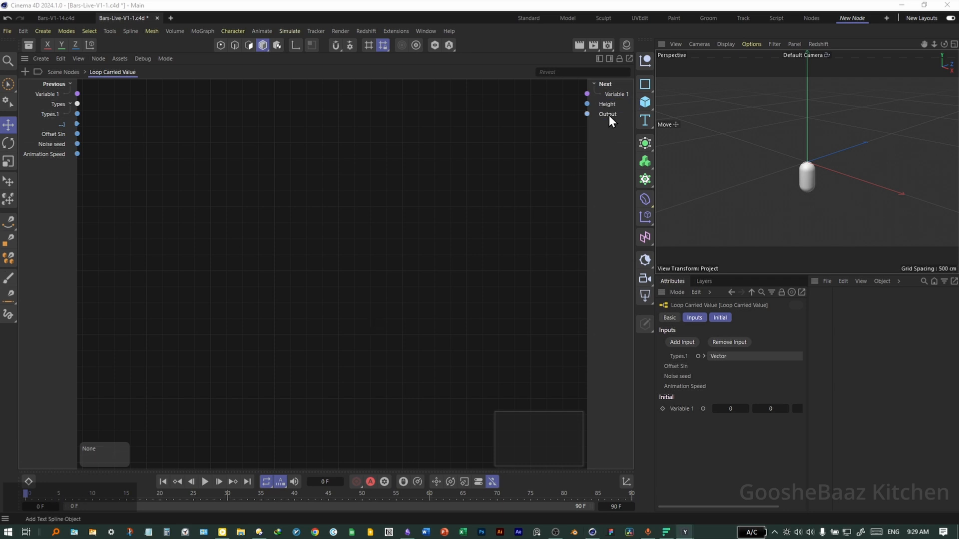
- Add another output named Result
double_click(608, 115)
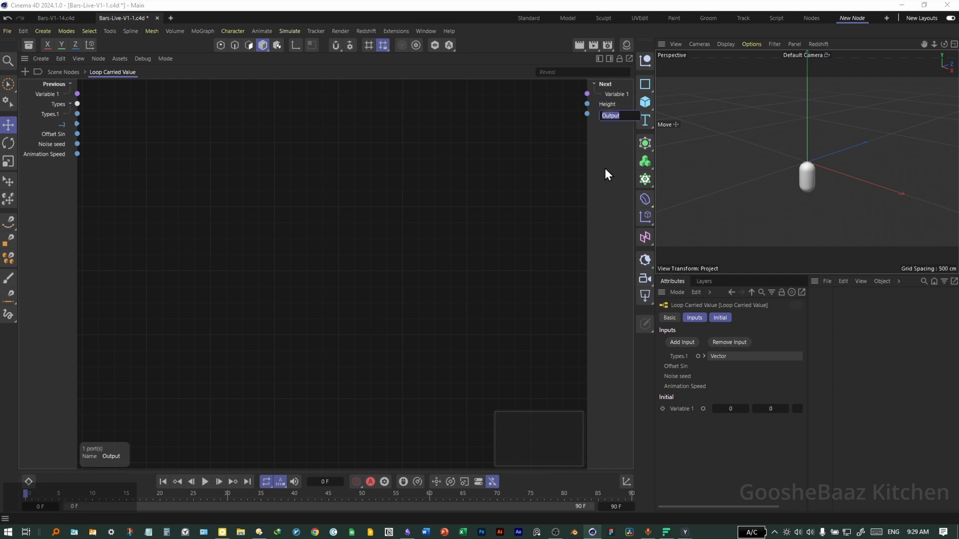
type("Result")
- Add a third output, Color, and return to the top-level scene nodes graph
right_click(606, 174)
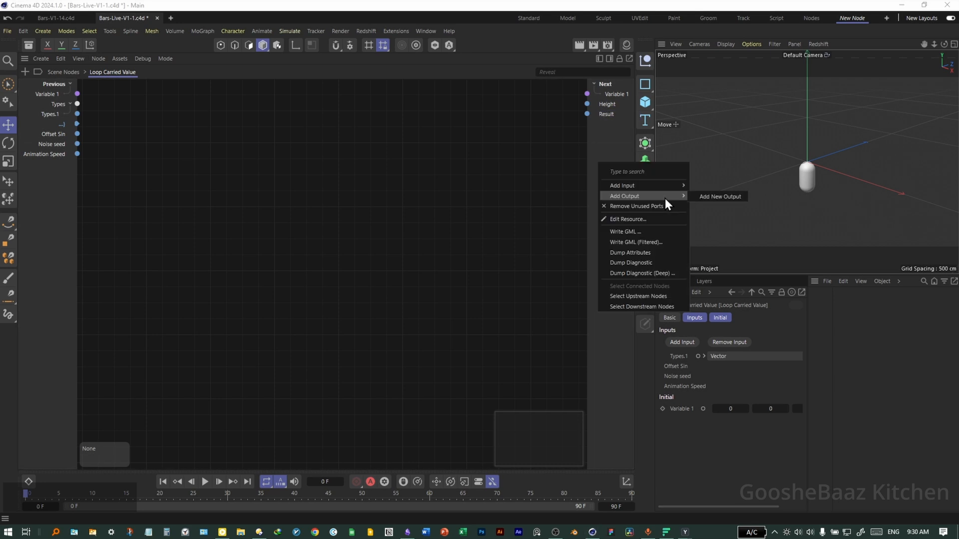
left_click(702, 197)
left_click(62, 72)
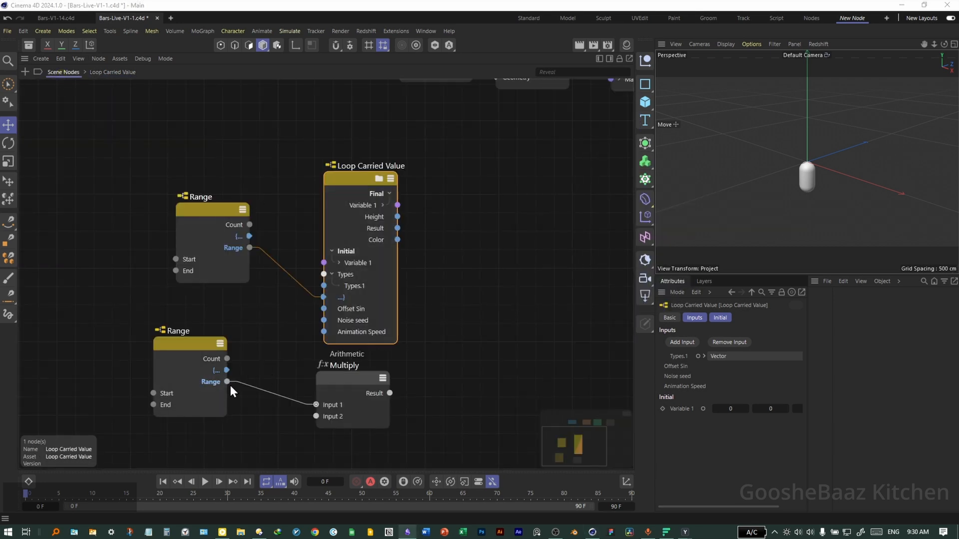
- Connect the second Range into Offset Sin and set the Multiply node's Input 2 to 70
left_click_drag(227, 382, 325, 309)
left_click_drag(350, 385, 360, 383)
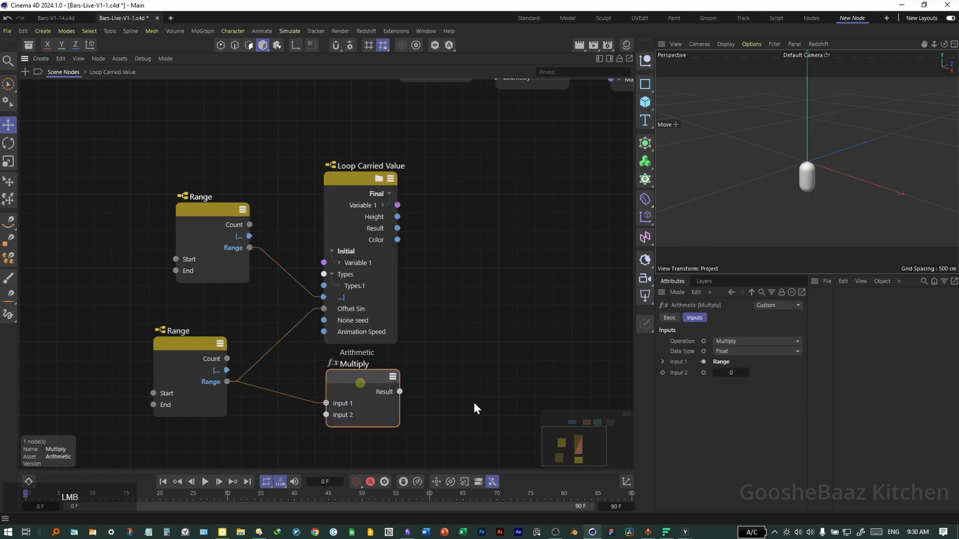
left_click(730, 375)
type("70")
- Connect the Multiply result to the Matrix Op's translation Y
double_click(465, 320)
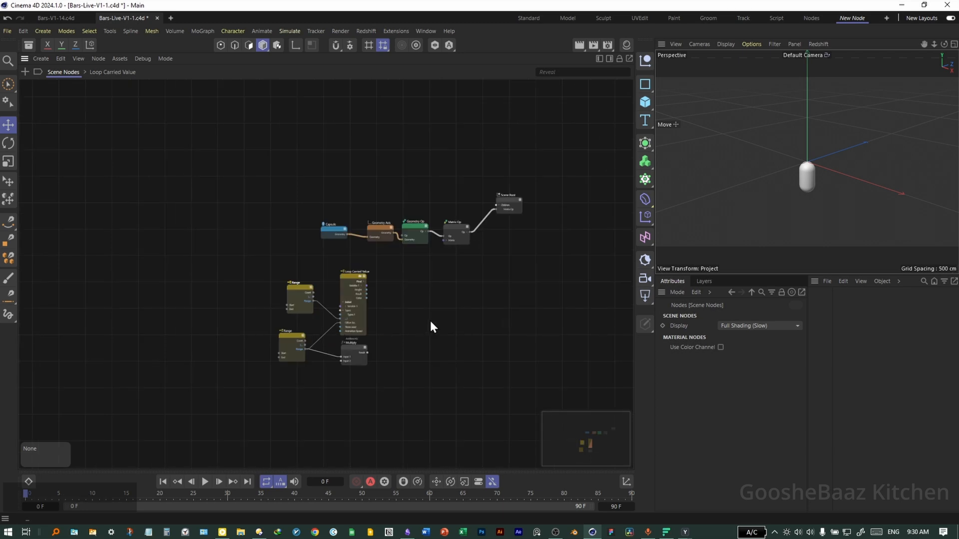
left_click(342, 270)
left_click_drag(492, 279, 389, 152)
left_click_drag(361, 230, 411, 319)
left_click(332, 381)
middle_click_drag(331, 380, 438, 231)
left_click(311, 325)
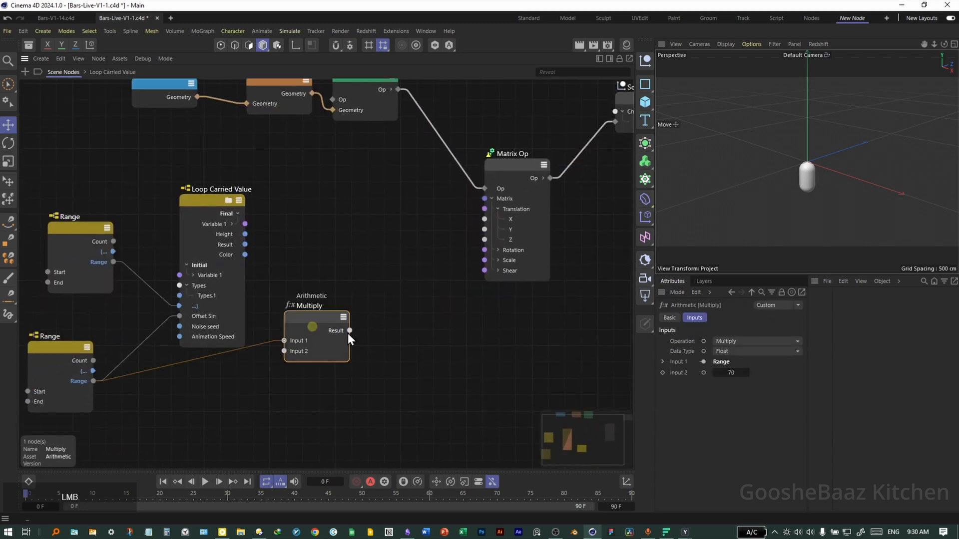
scroll(373, 329, "up", 2)
middle_click_drag(452, 321, 370, 339)
left_click_drag(258, 350, 475, 195)
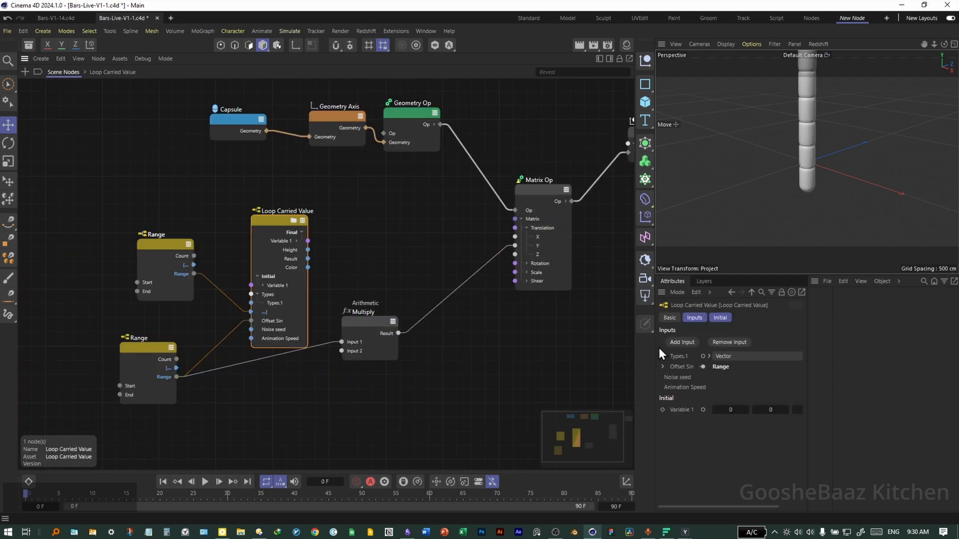
- Set the Loop Carried Value input type Types.1 to Float
left_click(735, 357)
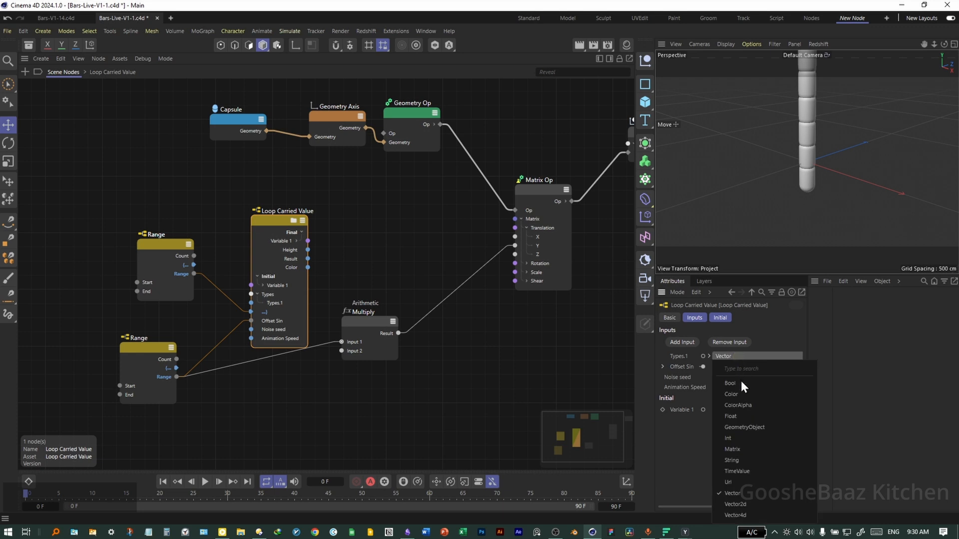
left_click(739, 439)
- Expose the Capsule's Height port and connect the Loop Carried Value Height output to it
middle_click_drag(265, 131, 307, 160)
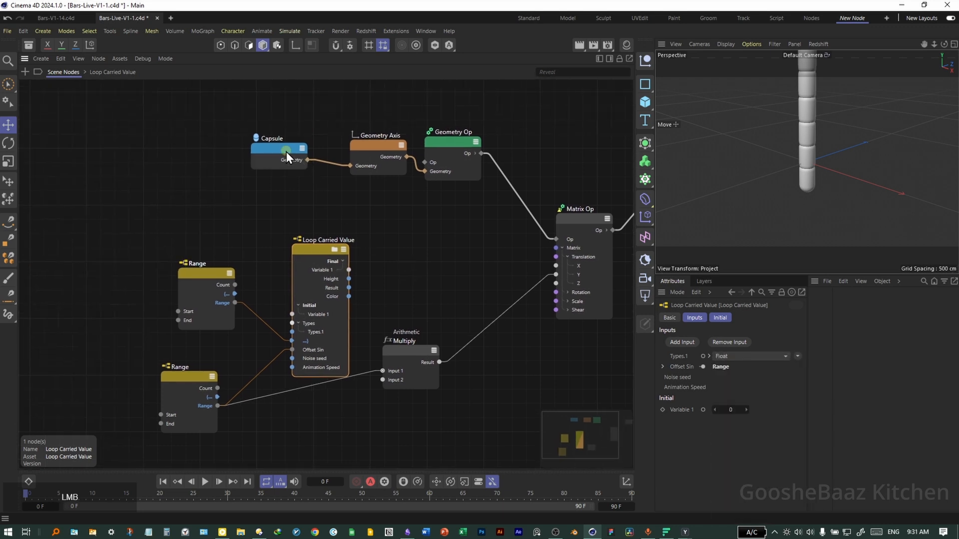
left_click(286, 152)
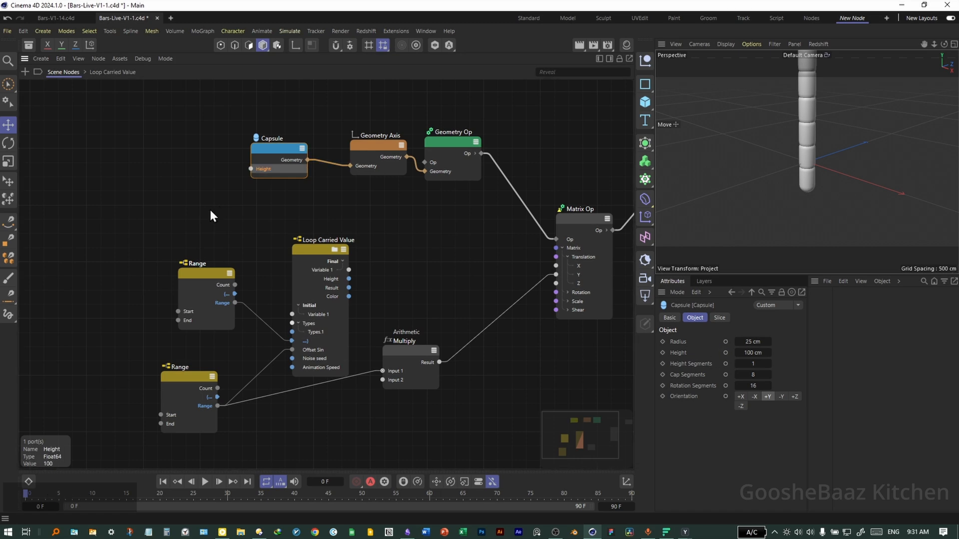
scroll(220, 232, "down", 3)
left_click_drag(569, 298, 354, 123)
left_click_drag(327, 217, 460, 193, "shift")
left_click(419, 260)
scroll(418, 260, "up", 3)
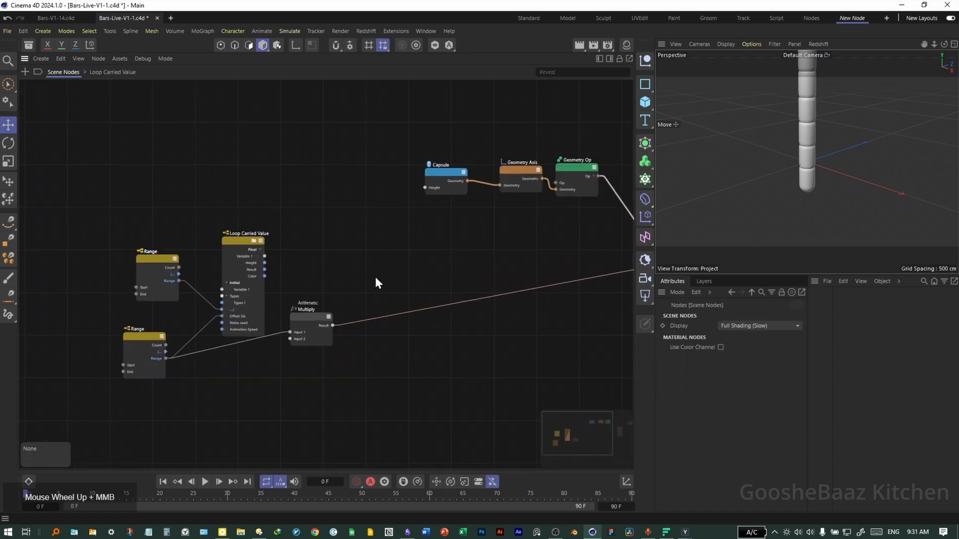
left_click_drag(244, 262, 443, 168)
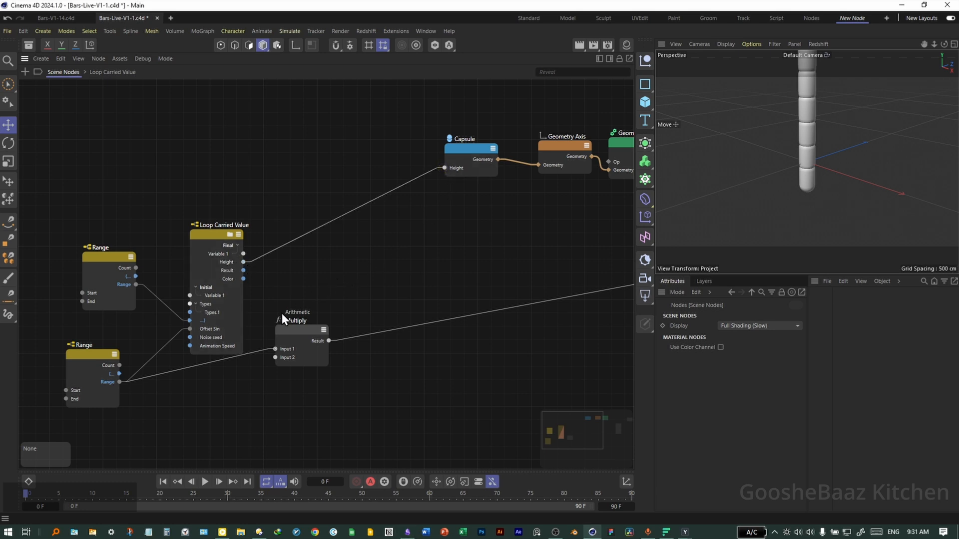
- Wire the Loop Carried Value Result into the Matrix Op's translation Y and the Multiply result into translation X
middle_click_drag(417, 284, 259, 279)
scroll(250, 280, "down", 2)
left_click_drag(118, 270, 497, 270)
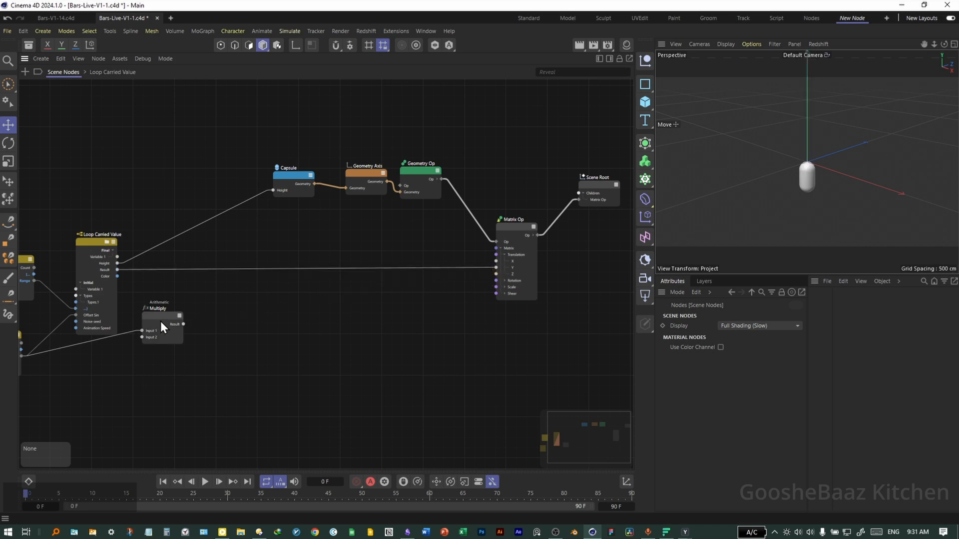
left_click_drag(183, 324, 503, 263)
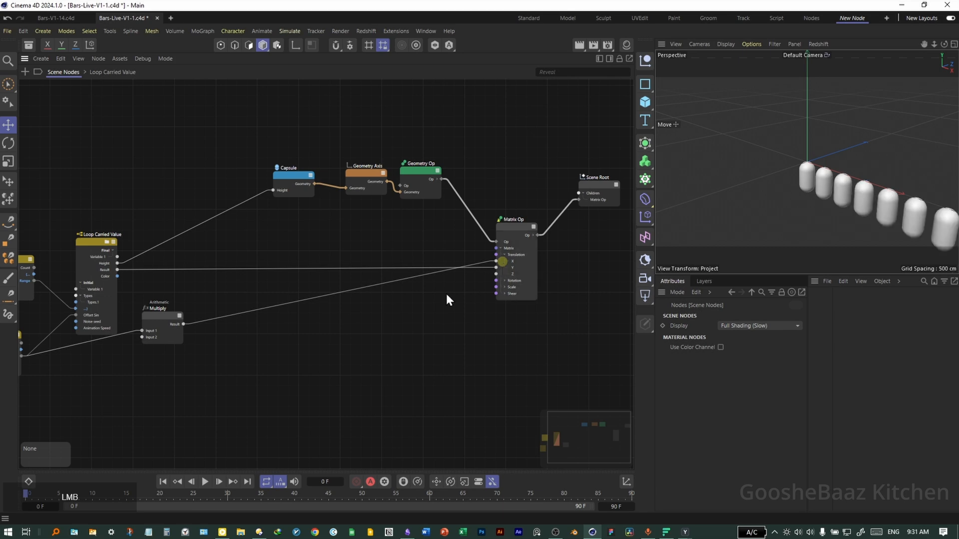
- Open the Loop Carried Value node, add a Range Mapper, and feed the loop's index port into its Input
middle_click_drag(466, 292, 568, 278)
scroll(169, 266, "up", 4)
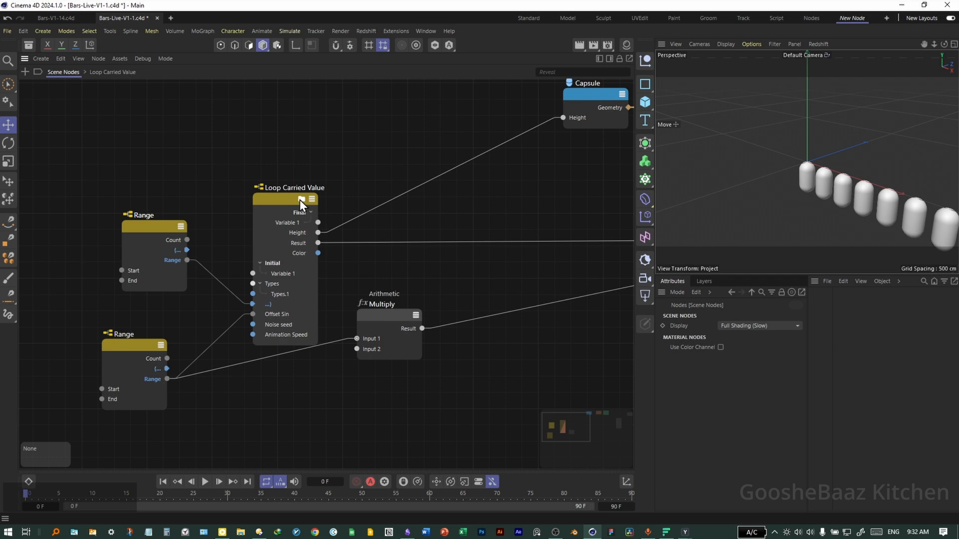
left_click(301, 199)
scroll(266, 231, "up", 1)
double_click(251, 201)
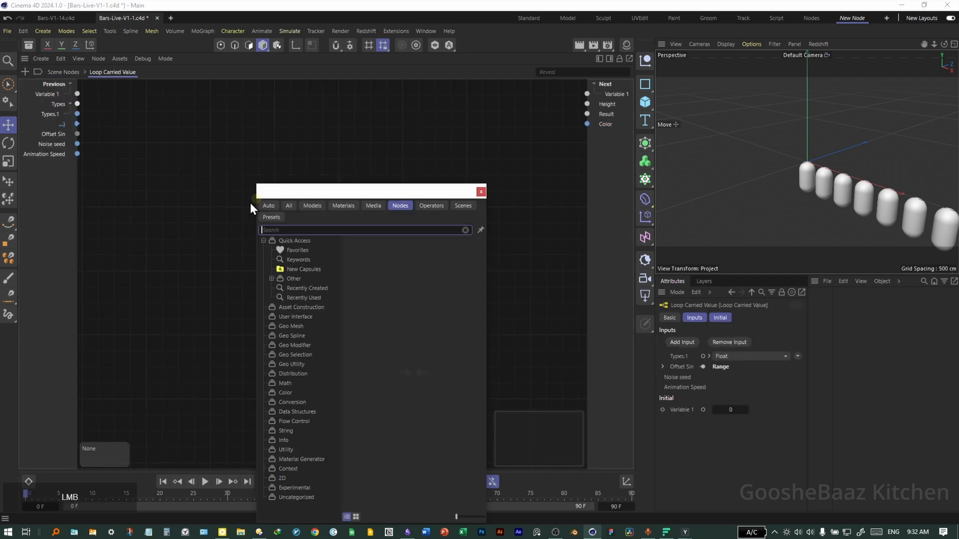
type("range ma")
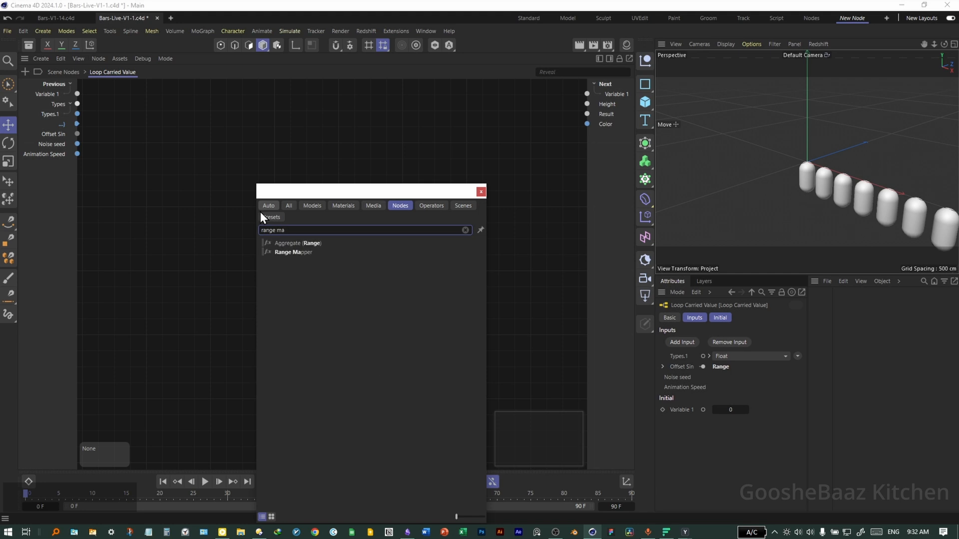
double_click(311, 253)
left_click_drag(77, 124, 257, 224)
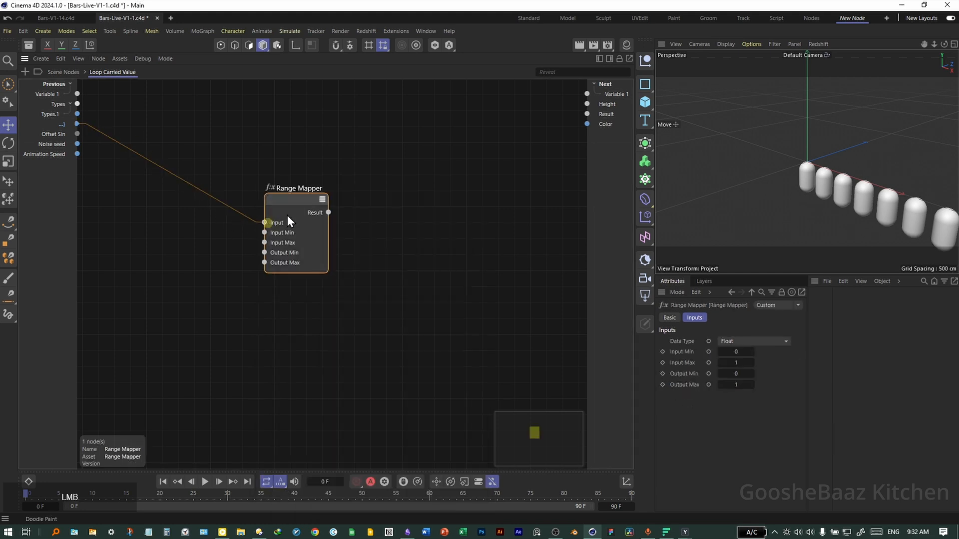
- Add an Angular Unit node and connect its Result to the Range Mapper's Output Max
double_click(185, 297)
type("argular")
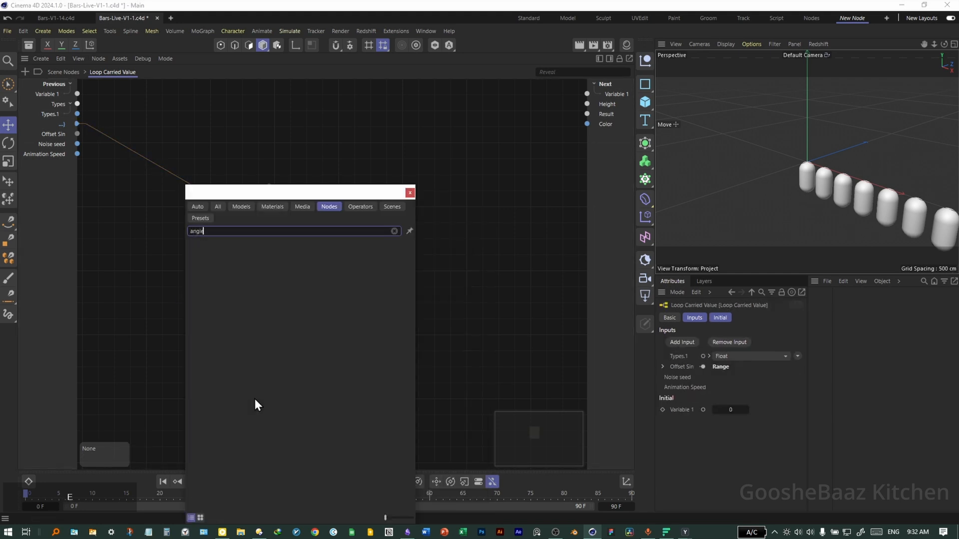
key("Return")
left_click_drag(203, 295, 265, 263)
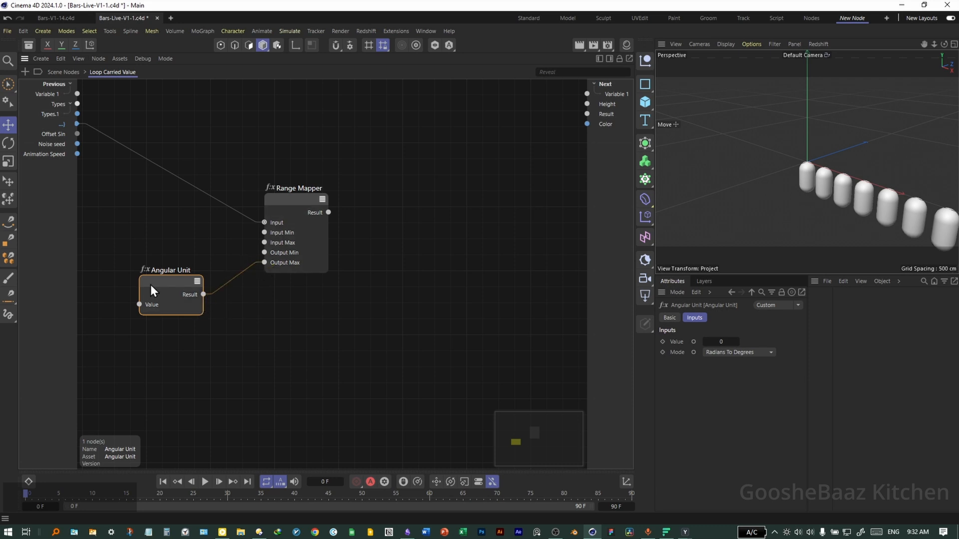
- Set the Angular Unit mode to Degrees to Radians and its value to 90
left_click(743, 356)
left_click(749, 376)
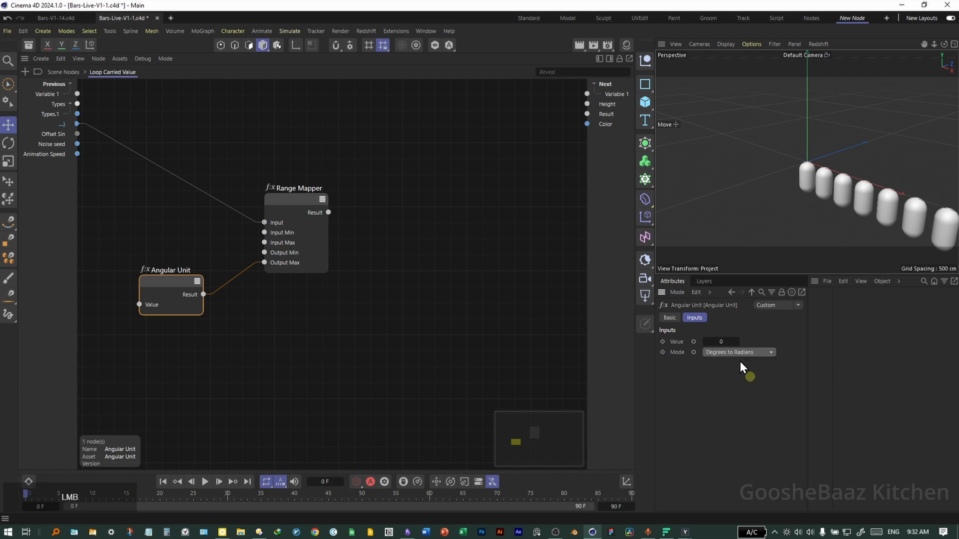
type("90")
key("Return")
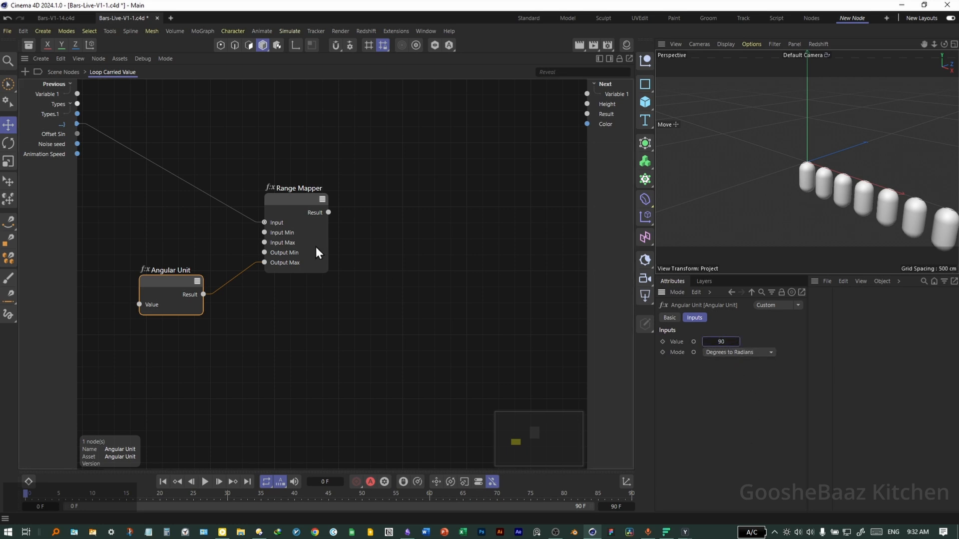
- Set the Range Mapper's Input Max to 2
left_click(320, 199)
left_click(736, 361)
type("2")
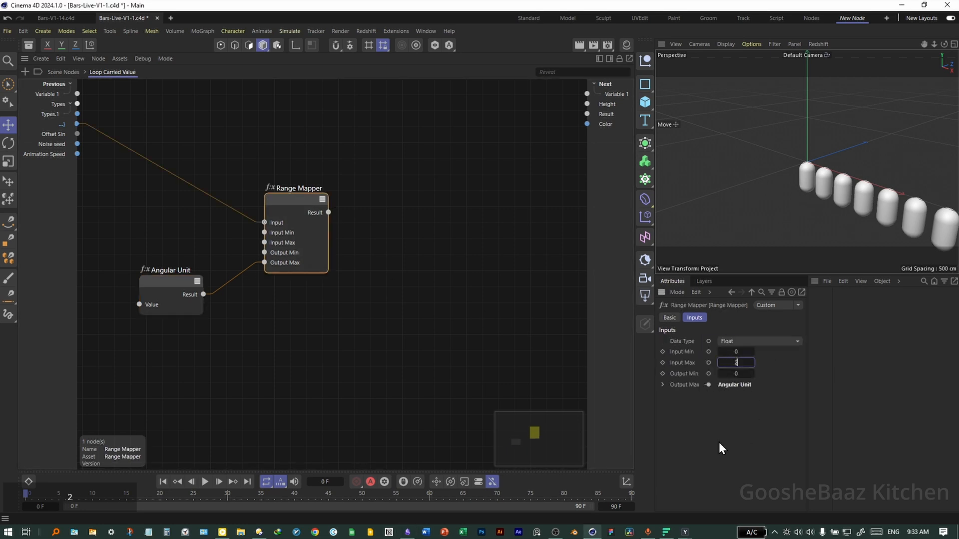
key("Return")
- Add an Arithmetic Add node and connect the Range Mapper result to its Input 1
left_click(408, 379)
key("shift+c")
type("add")
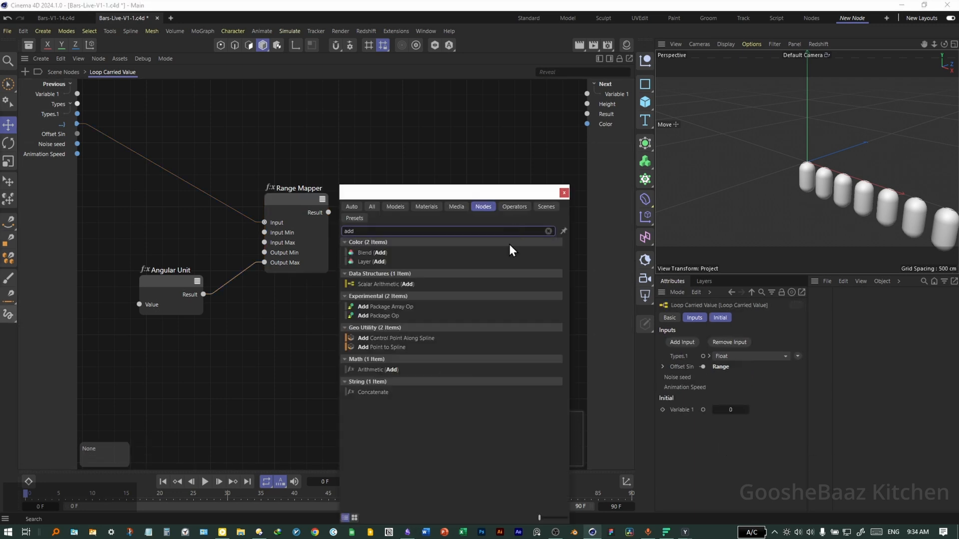
left_click_drag(397, 370, 294, 320)
left_click(564, 193)
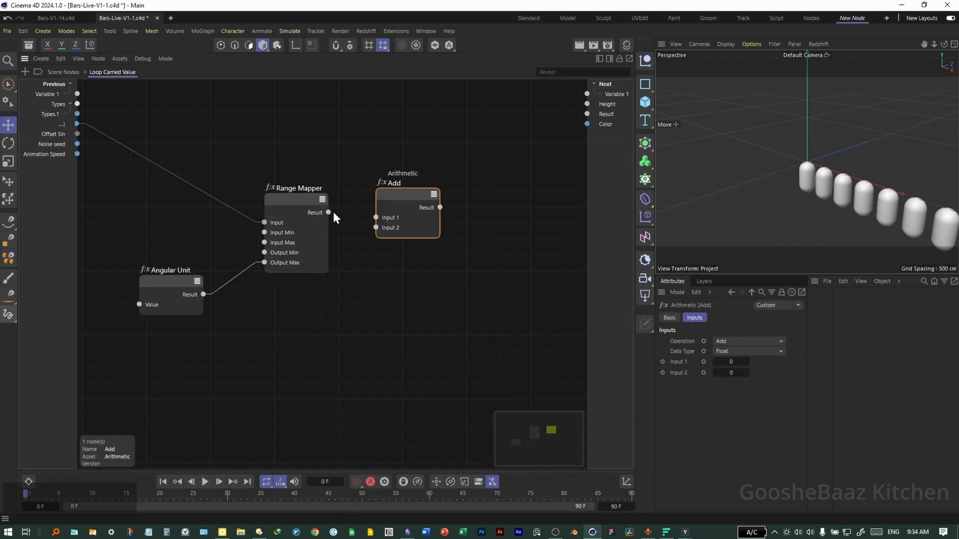
left_click_drag(329, 212, 376, 218)
- Rename the Add node to Offset Sin
double_click(394, 184)
type("Offset Sin")
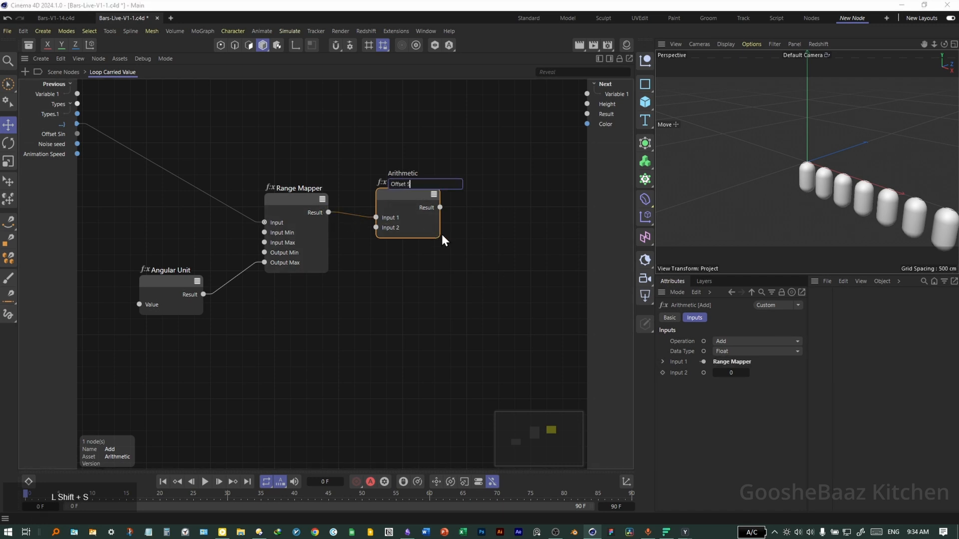
key("Return")
- Connect the Offset Sin loop input to the Add node's Input 2
scroll(391, 230, "up", 2)
left_click_drag(392, 233, 78, 135)
- Add a Trigonometry Sin node and feed the Offset Sin result into it
middle_click_drag(584, 353, 479, 371)
type("csin")
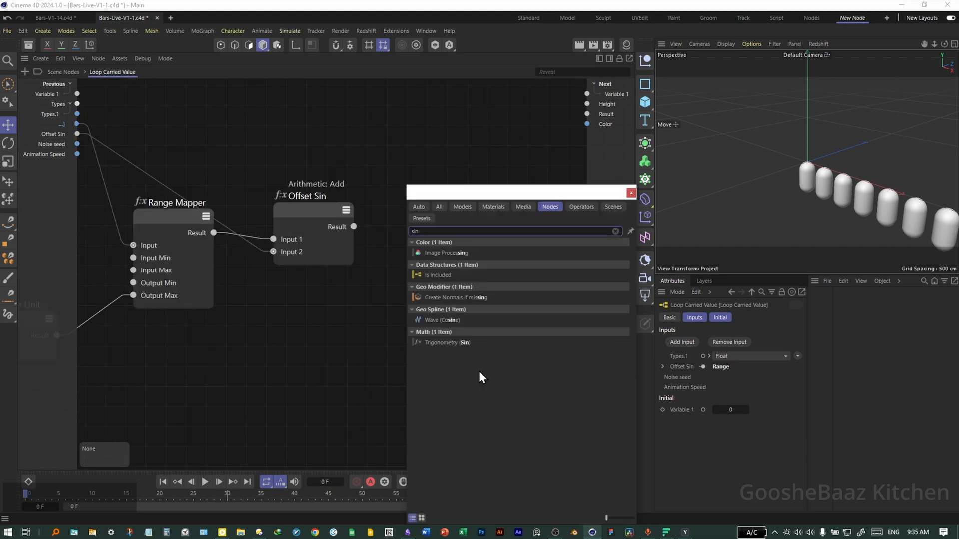
left_click(453, 340)
left_click_drag(354, 227, 382, 259)
- Add an Absolute node and connect the Sin result to its Input
left_click(472, 315)
middle_click_drag(351, 355, 309, 343)
type("cabs")
left_click(424, 245)
left_click_drag(304, 236, 326, 300)
left_click_drag(380, 273, 403, 244)
- Add a Round node and connect the Absolute result to its Input
middle_click_drag(445, 320, 372, 317)
left_click(372, 317)
left_click(426, 313)
type("cround")
left_click(459, 275)
mouse_move(361, 250)
left_mouse_down()
mouse_move(346, 324)
mouse_move(458, 245)
left_mouse_up()
- Add another Range Mapper and connect the Round result to its Input
middle_click_drag(472, 361, 352, 360)
type("crange")
key("Return")
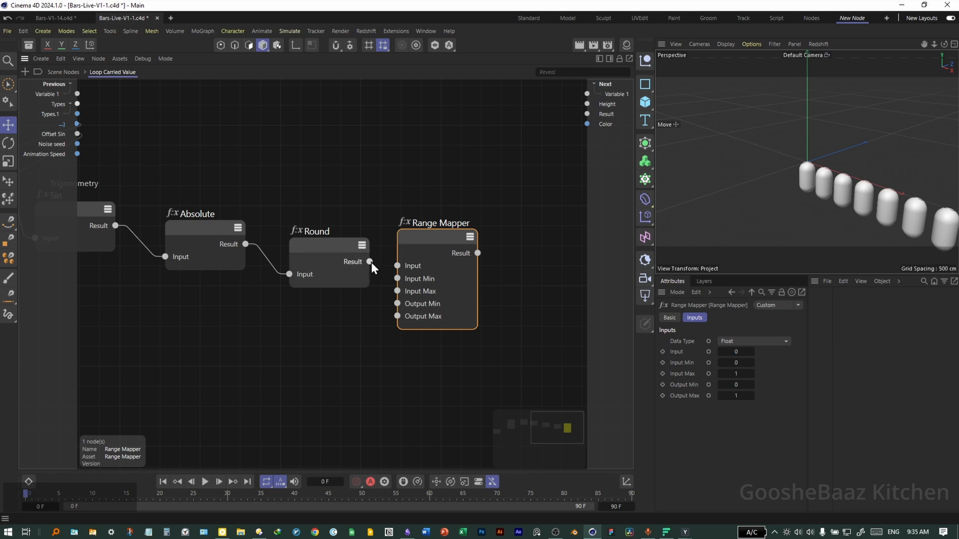
left_click_drag(417, 268, 418, 267)
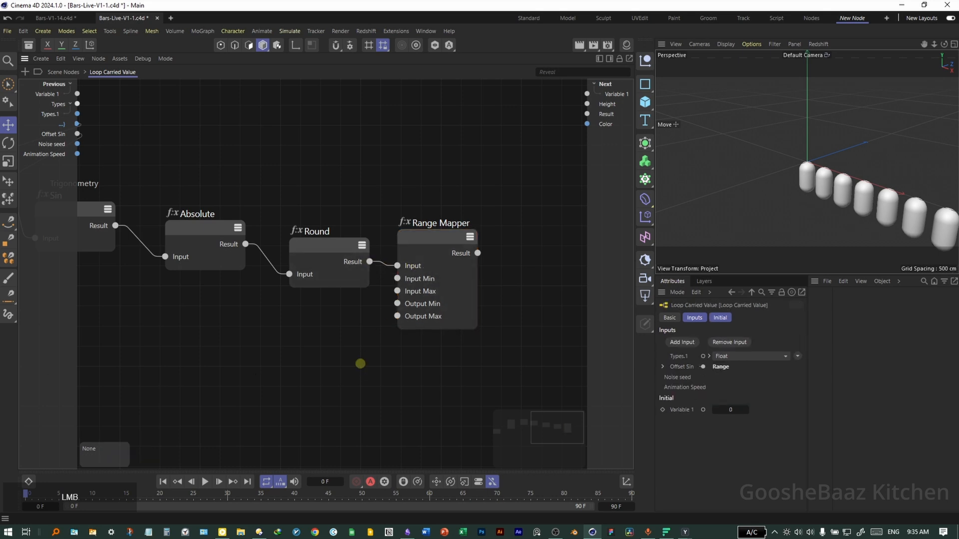
key("c")
left_click(647, 194)
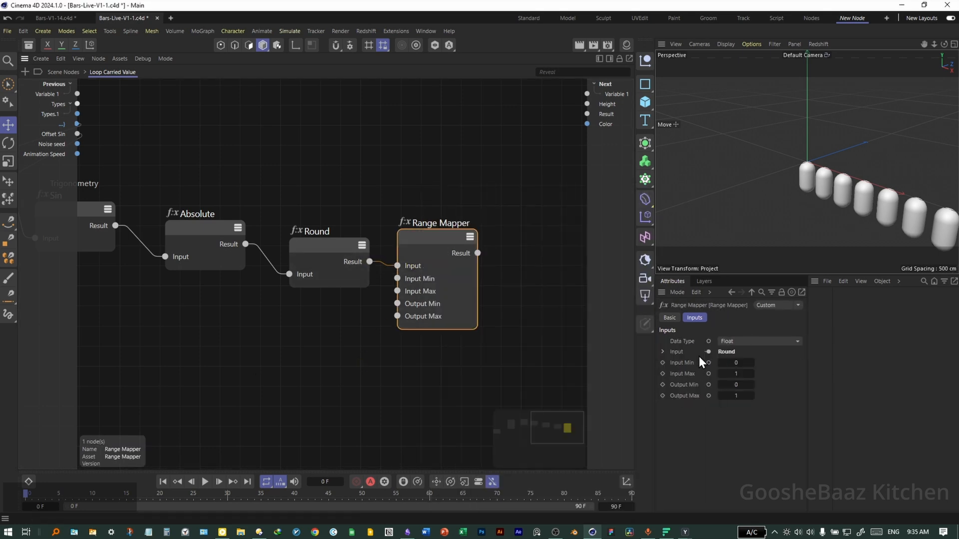
- Set this Range Mapper's Output Min to 1 and Output Max to 0
left_click(733, 386)
left_click(739, 397)
type("0")
key("Return")
- Add an Arithmetic Multiply node fed by the Range Mapper result into Input 1
middle_click_drag(314, 266, 425, 235)
double_click(340, 250)
type("mu")
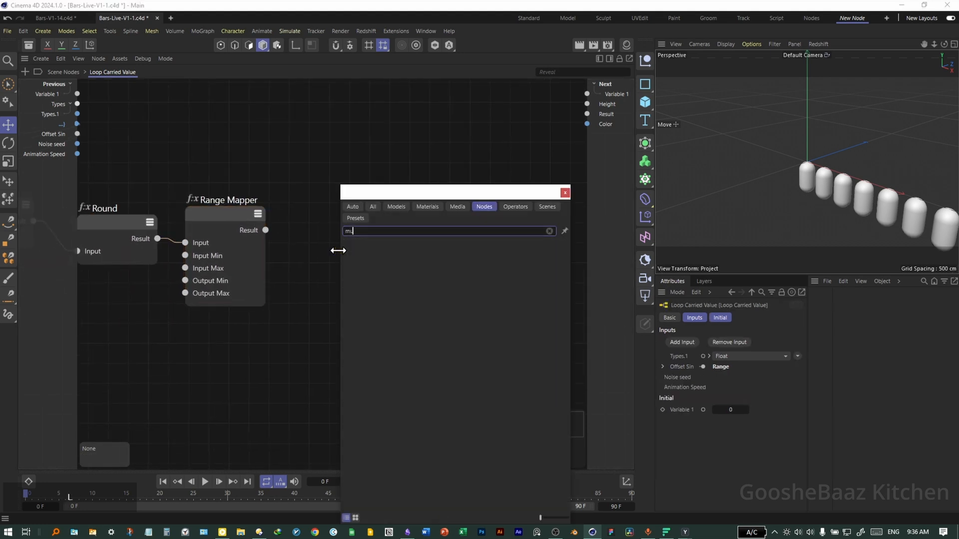
type("lt")
left_click_drag(400, 364, 321, 266)
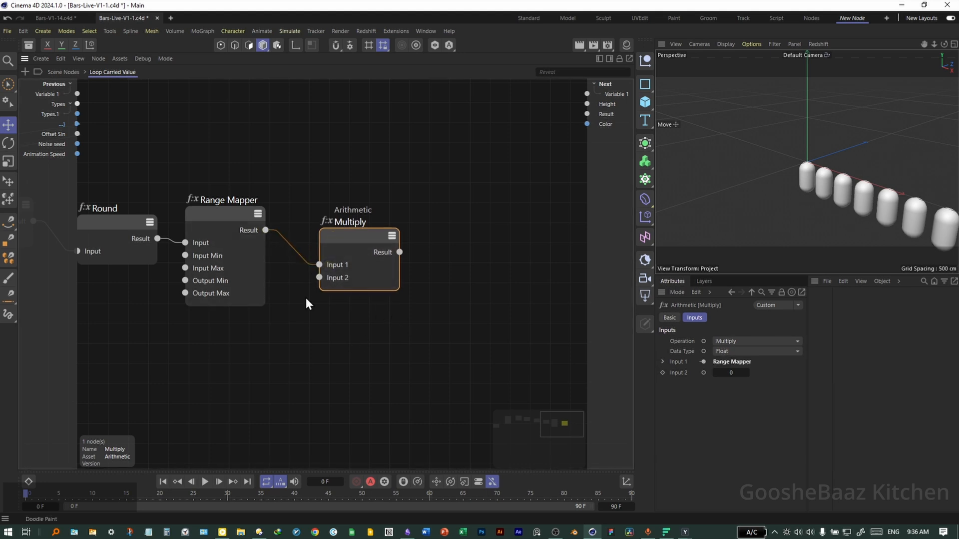
- Duplicate the Range Mapper node and place the copy beside the Multiply node
middle_click_drag(305, 297, 276, 307)
double_click(429, 216)
key("Escape")
left_click_drag(191, 224, 481, 208)
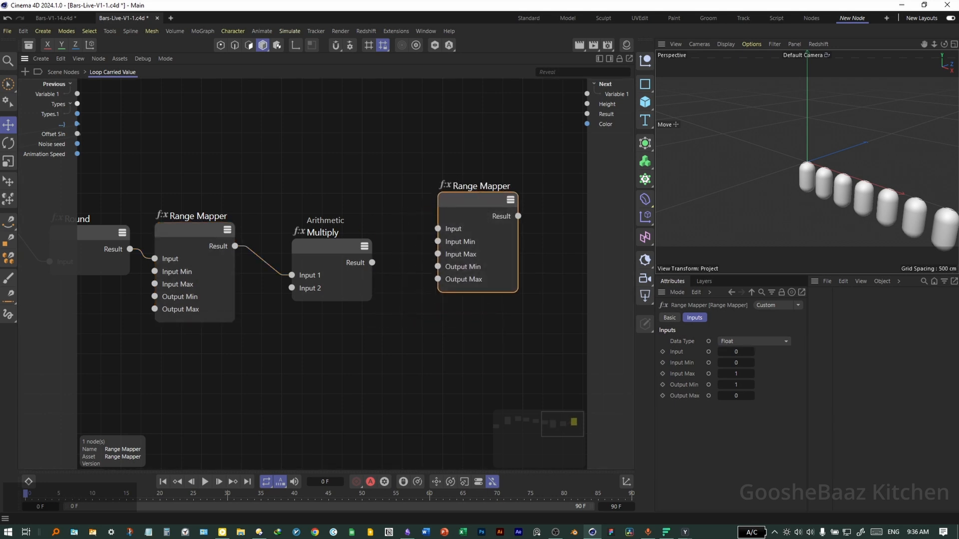
- Feed the Multiply result into the duplicated Range Mapper and set its Output Min to 52 and Output Max to 470
left_click_drag(367, 266, 438, 229)
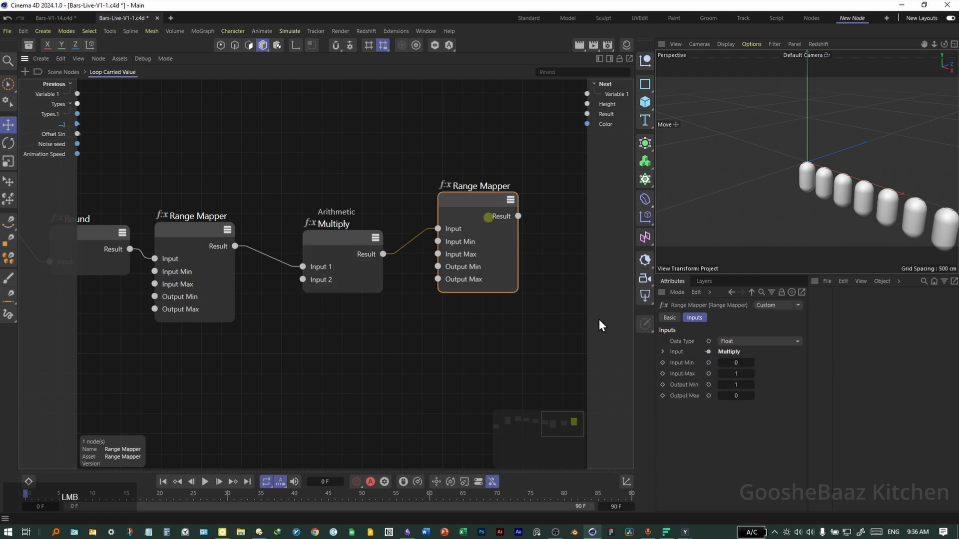
left_click(735, 384)
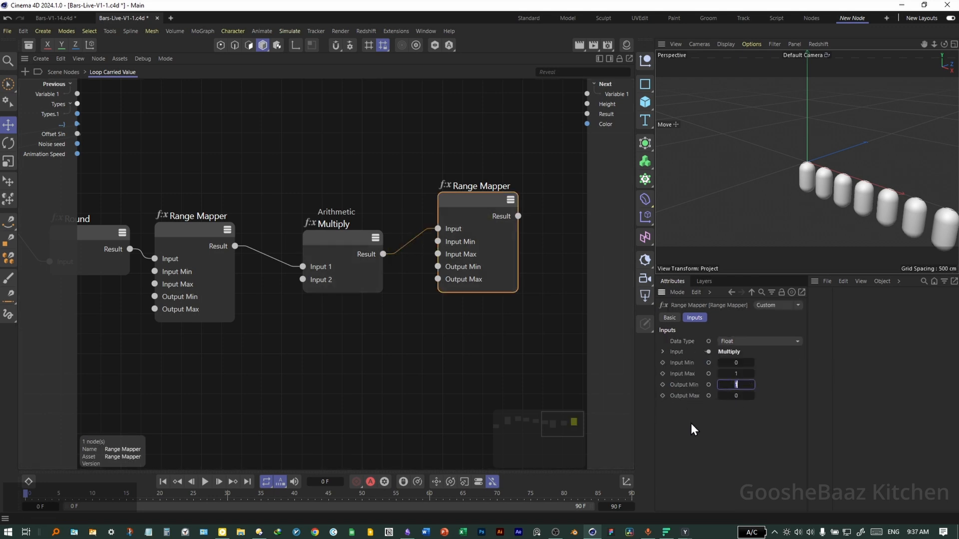
type("52")
key("Return")
left_click(726, 401)
type("470")
key("Return")
- Save the scene, add a Basic Noise (Perlin) node and expose its Seed as an input port
key("ctrl+s")
double_click(390, 387)
type("bas")
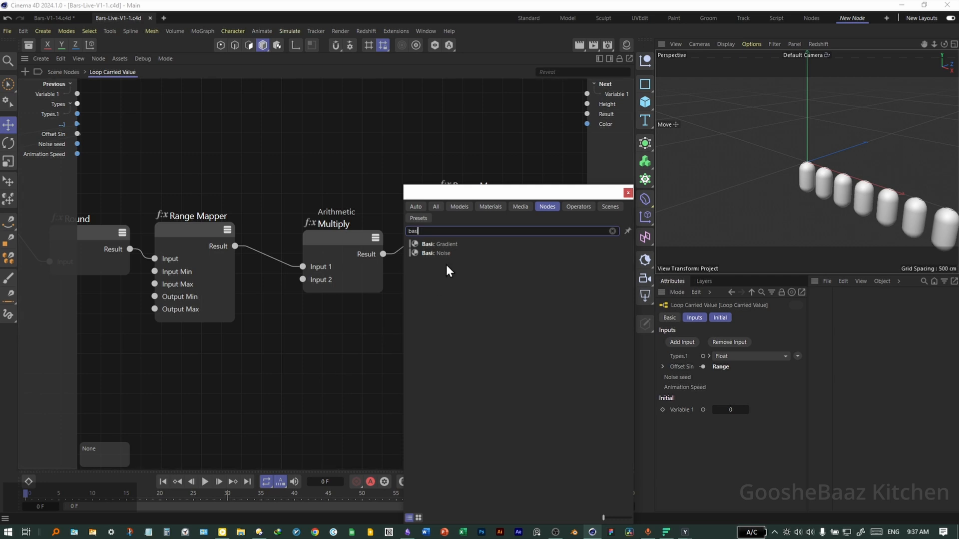
left_click(436, 254)
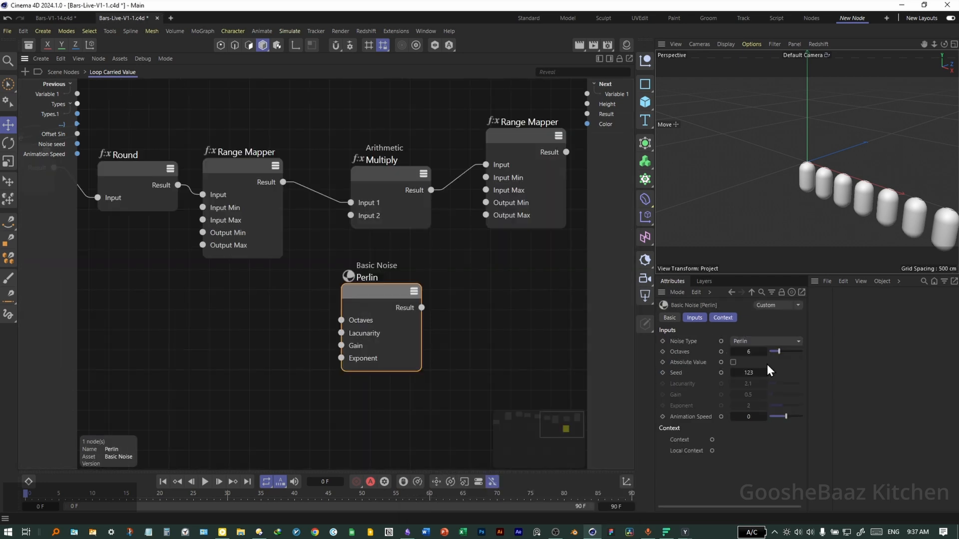
left_click(721, 372)
- Add a Multiply node feeding the noise Seed, with the loop index into Input 1 and Noise seed into Input 2
left_click(467, 153)
left_click_drag(487, 144, 434, 290, "ctrl")
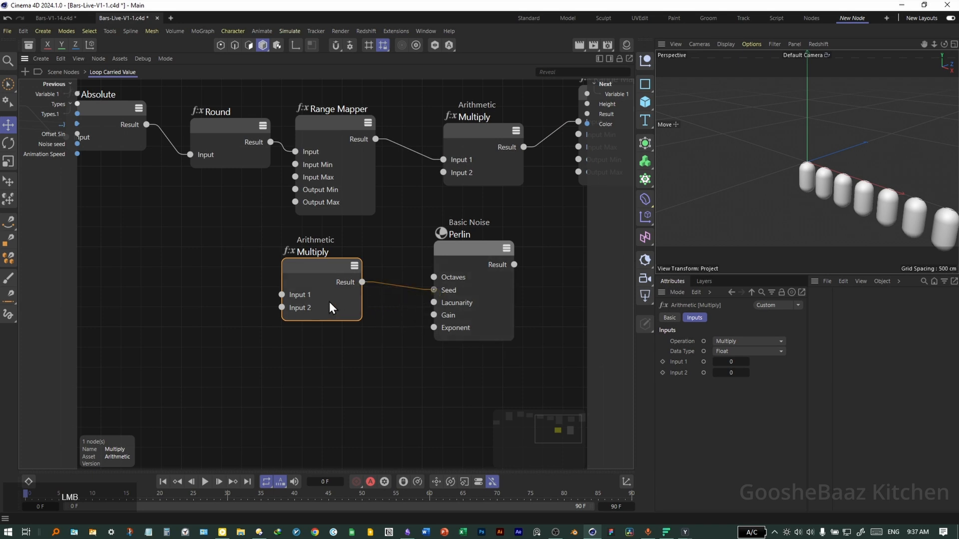
left_click_drag(77, 124, 282, 295)
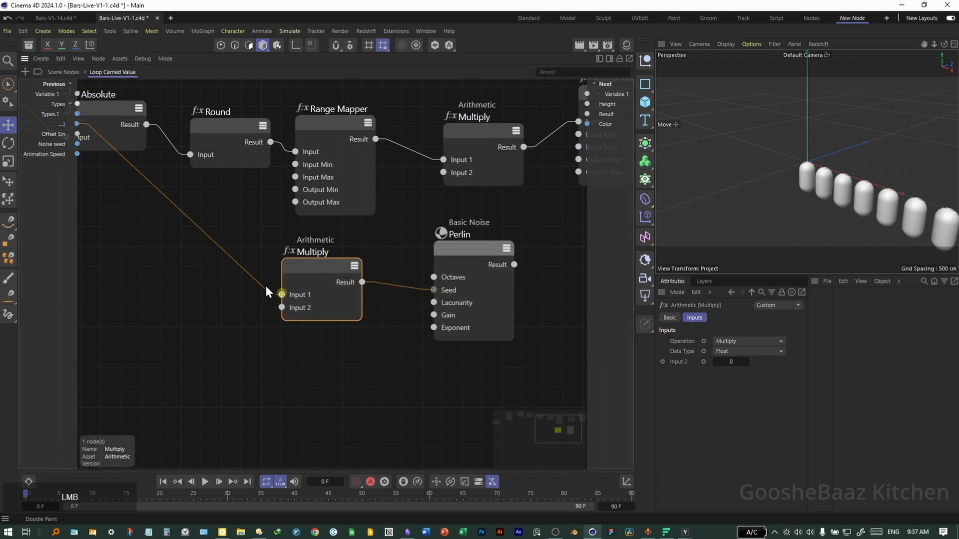
left_click_drag(77, 144, 289, 306)
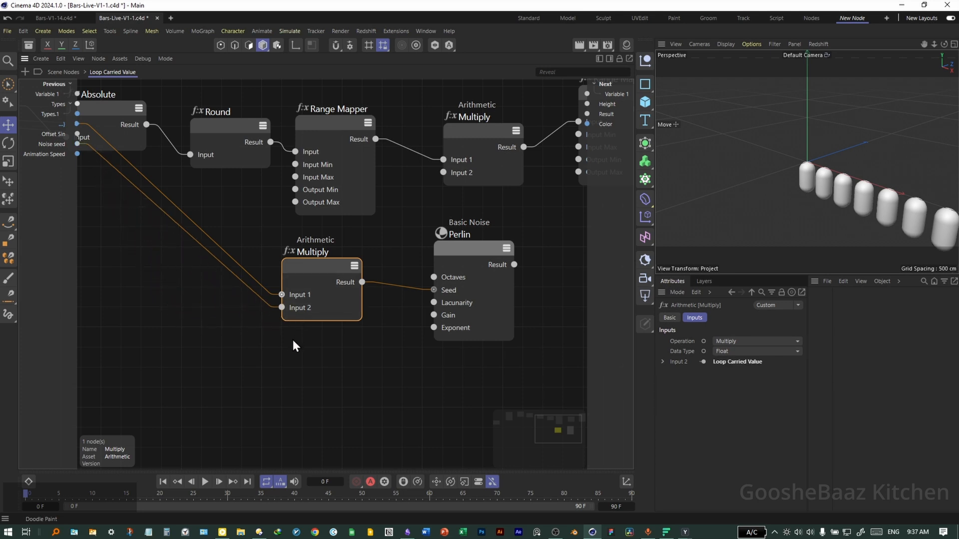
- Expose the noise's Animation Speed port and connect the loop's Animation Speed input to it
left_click(472, 300)
left_click(722, 416)
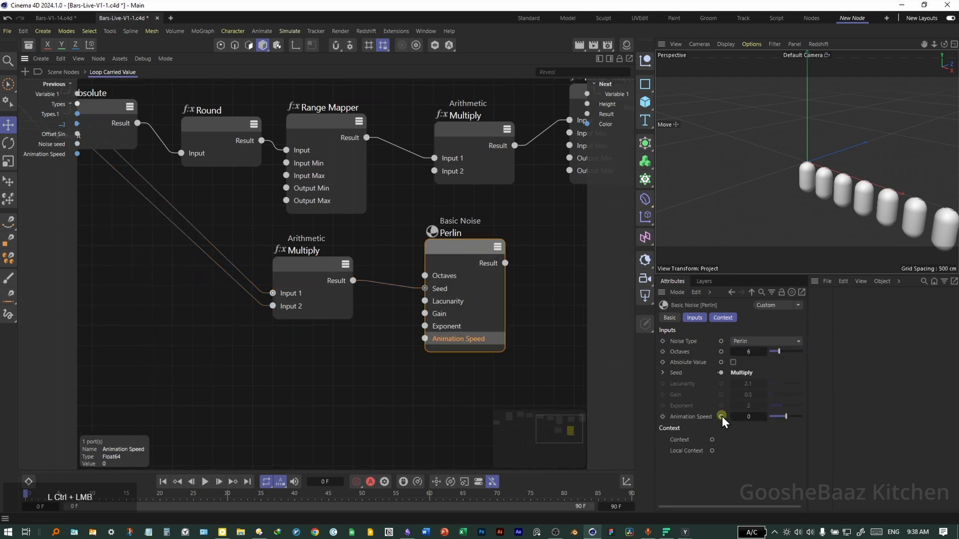
left_click_drag(78, 154, 426, 339)
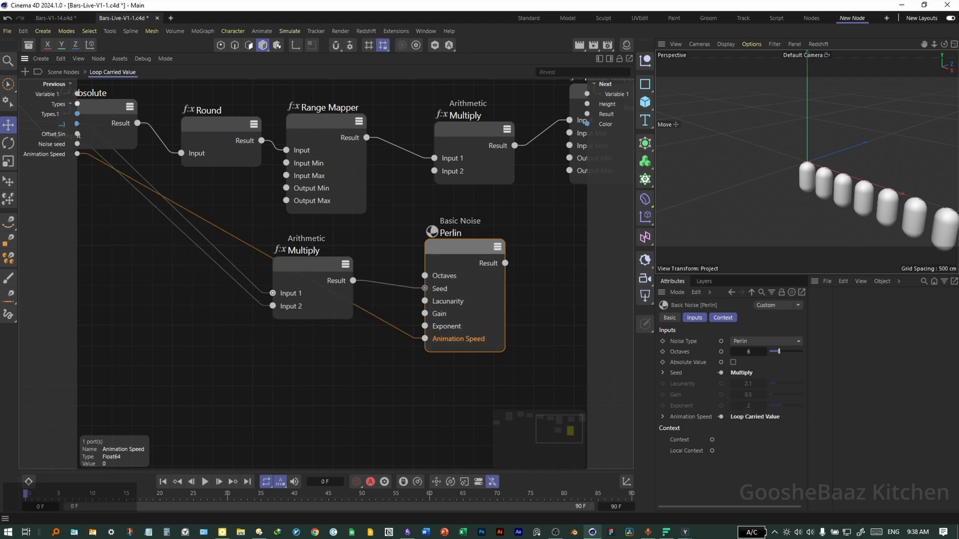
- Duplicate the Multiply node beside the noise and set the copy's Input 2 to 1
middle_click_drag(310, 265, 247, 278)
left_click_drag(248, 278, 525, 262, "ctrl")
middle_click_drag(471, 301, 429, 307)
double_click(731, 373)
type("1")
key("Return")
middle_click_drag(452, 259, 412, 292)
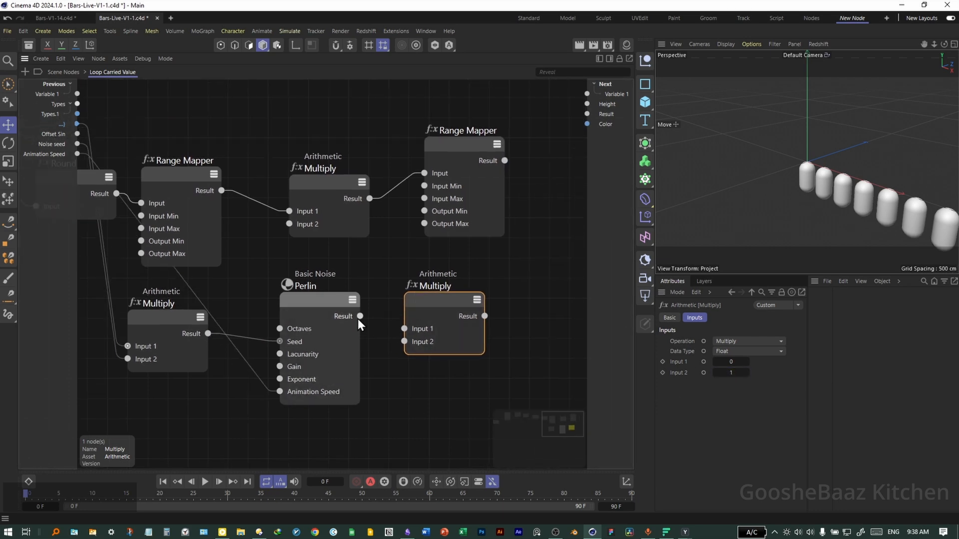
- Connect the Perlin noise Result to the new Multiply node's Input 1 and tidy the nodes
left_click_drag(360, 316, 405, 329)
middle_click_drag(411, 331, 333, 351)
left_click_drag(382, 163, 488, 168)
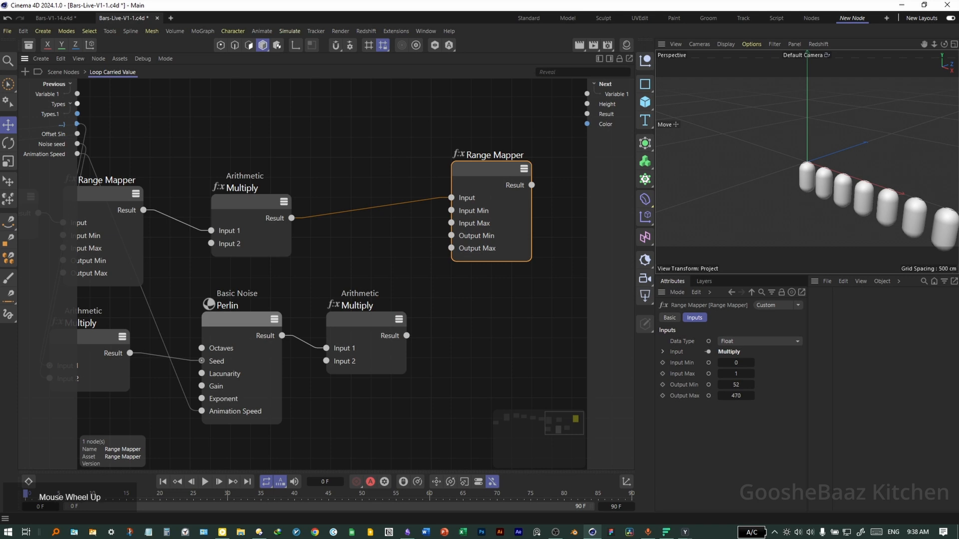
- Select all the nodes inside the loop and group them into a Scaffold
left_click(436, 310)
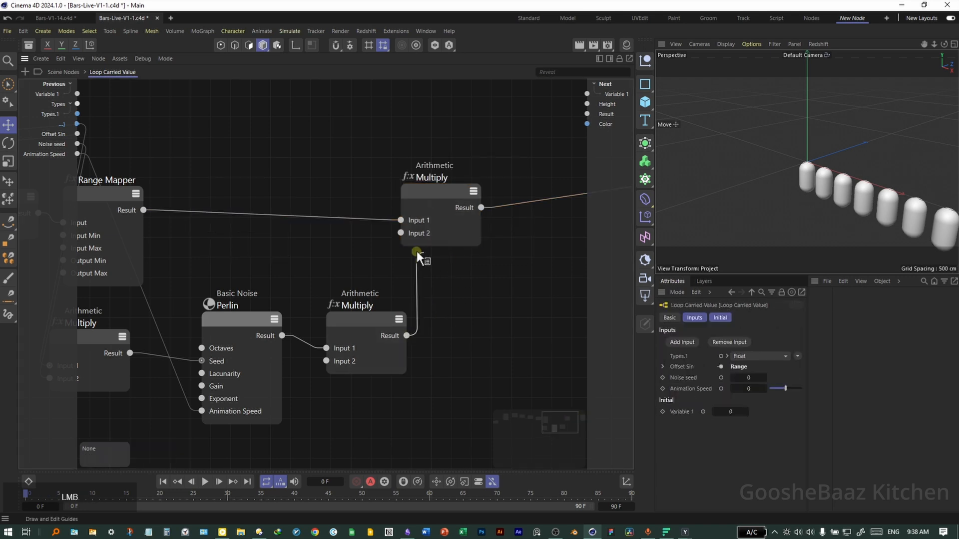
left_click_drag(416, 251, 422, 253)
scroll(382, 307, "down", 5)
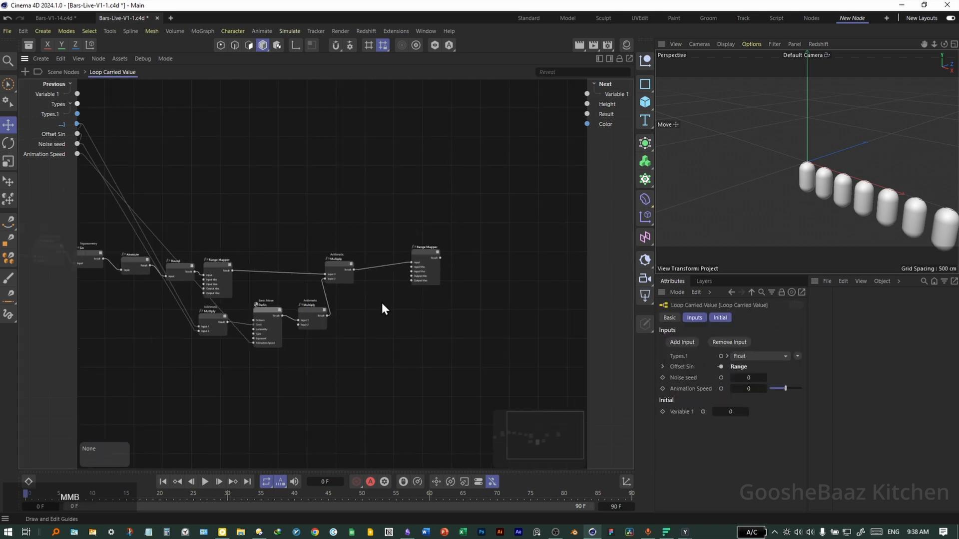
scroll(357, 300, "up", 3)
scroll(226, 281, "down", 3)
scroll(227, 286, "up", 2)
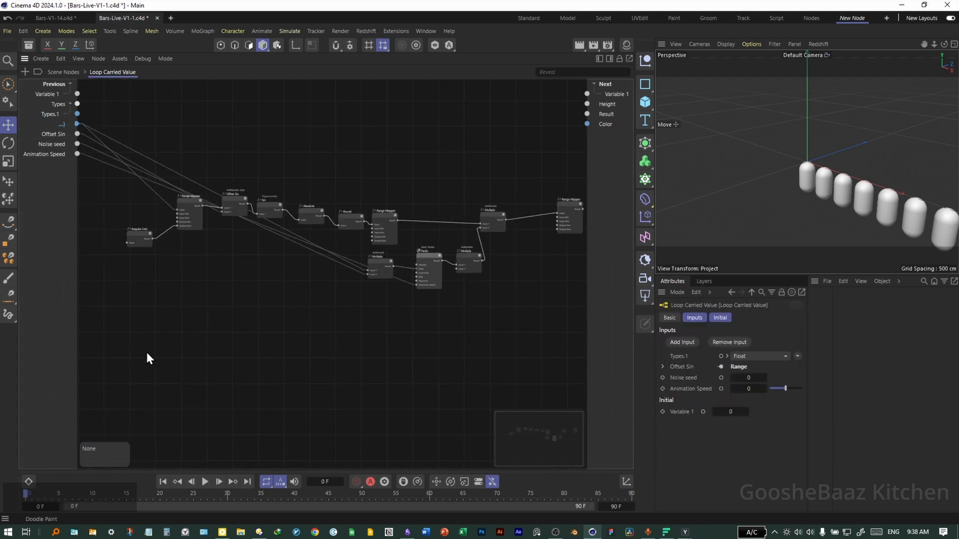
left_click_drag(121, 340, 585, 184)
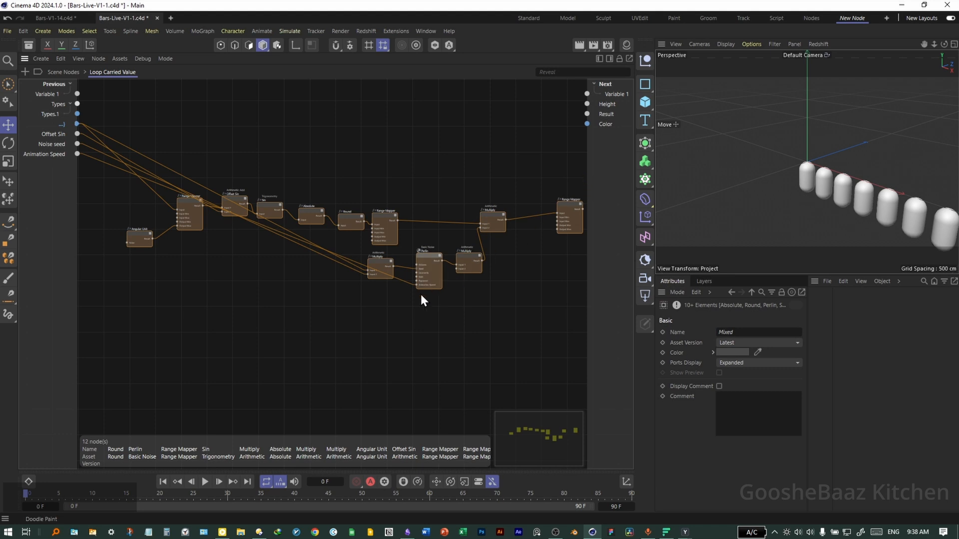
key("ctrl+g")
left_click(328, 338)
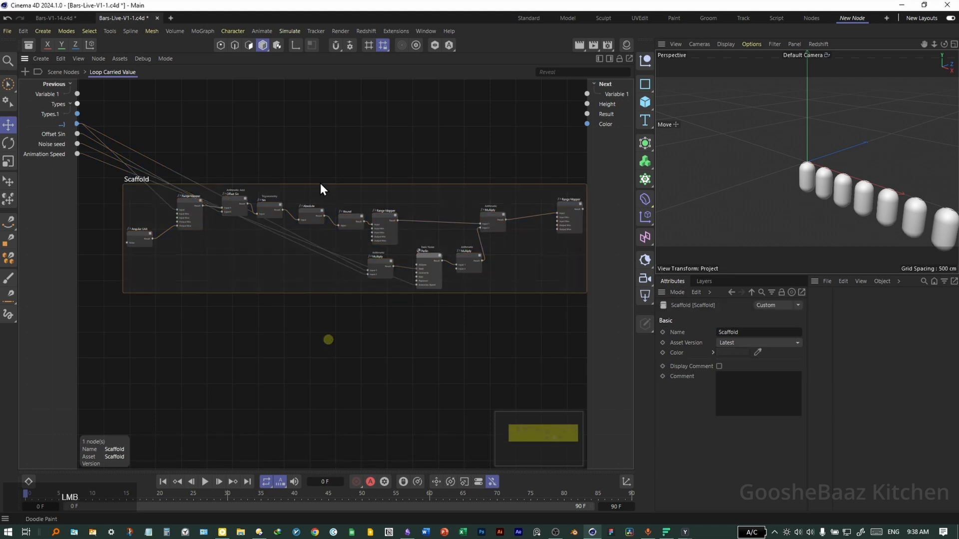
- Add an Arithmetic Add node fed by the last Range Mapper result into Input 2
left_click_drag(144, 179, 114, 268)
left_click(292, 234)
double_click(468, 236)
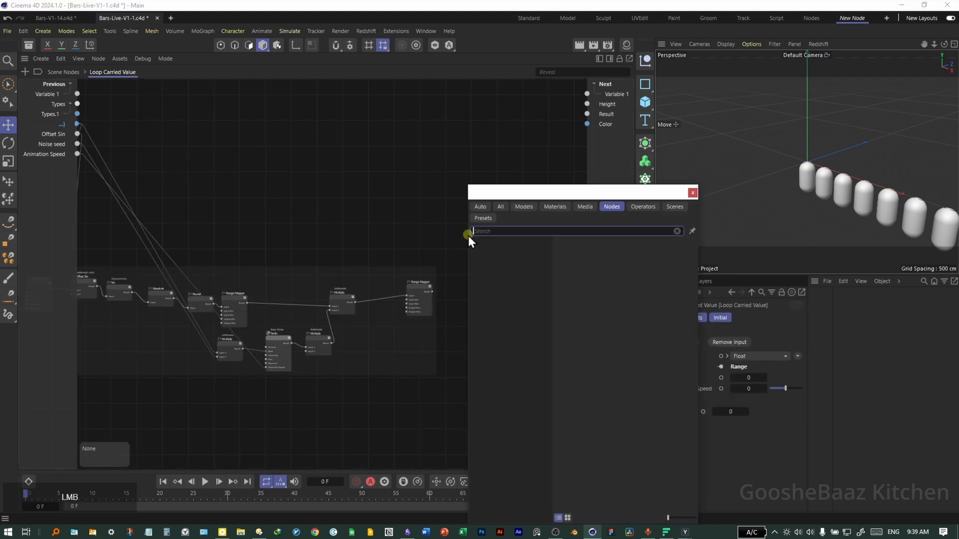
type("add")
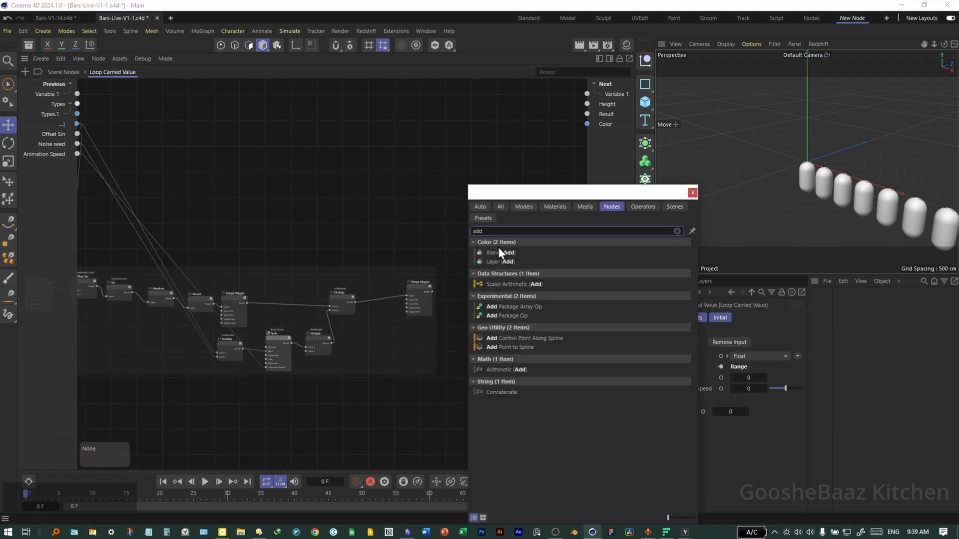
left_click_drag(512, 368, 444, 242)
scroll(428, 263, "up", 3)
left_click(419, 314)
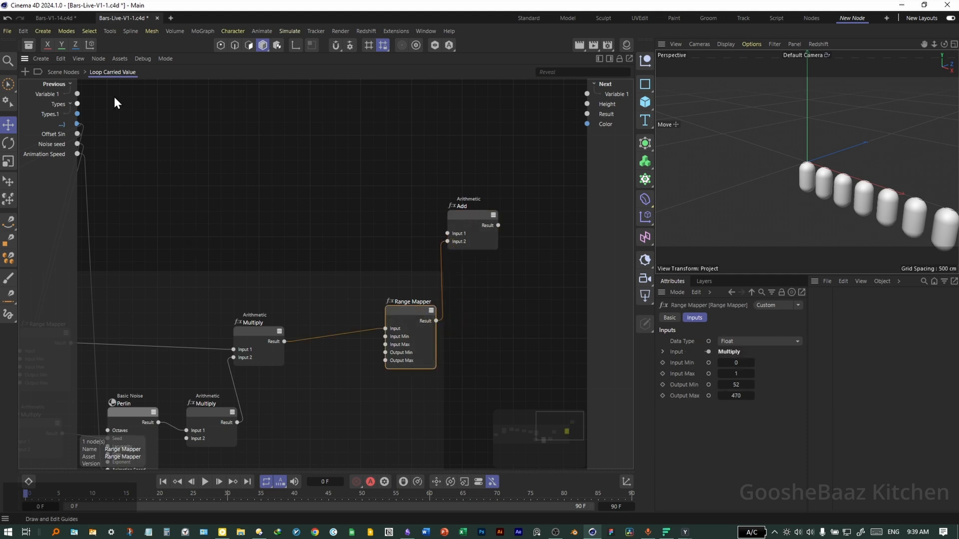
- Connect Previous Variable 1 to the Add node's Input 1 and its Result to Next Variable 1 and Height
left_click_drag(78, 94, 453, 235)
middle_click_drag(353, 245, 311, 257)
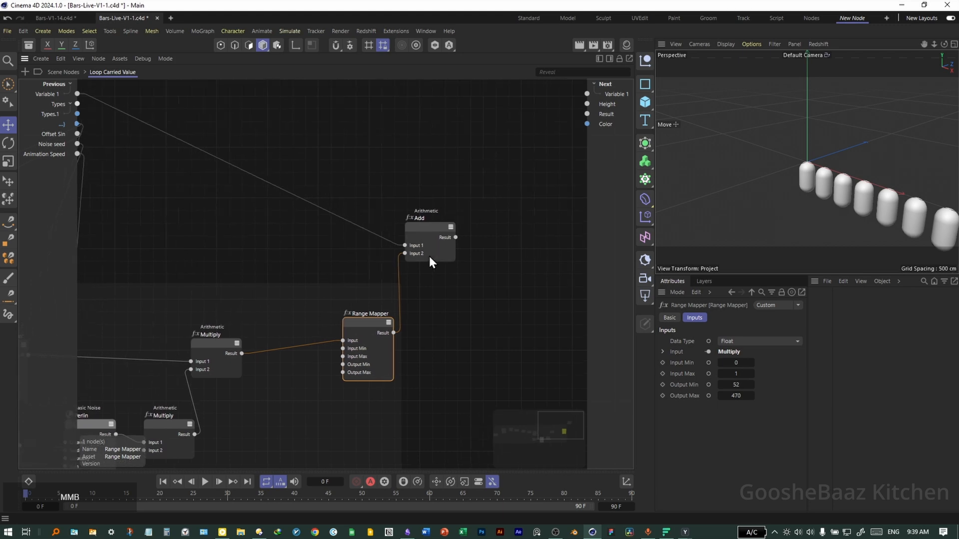
left_click_drag(452, 238, 590, 99)
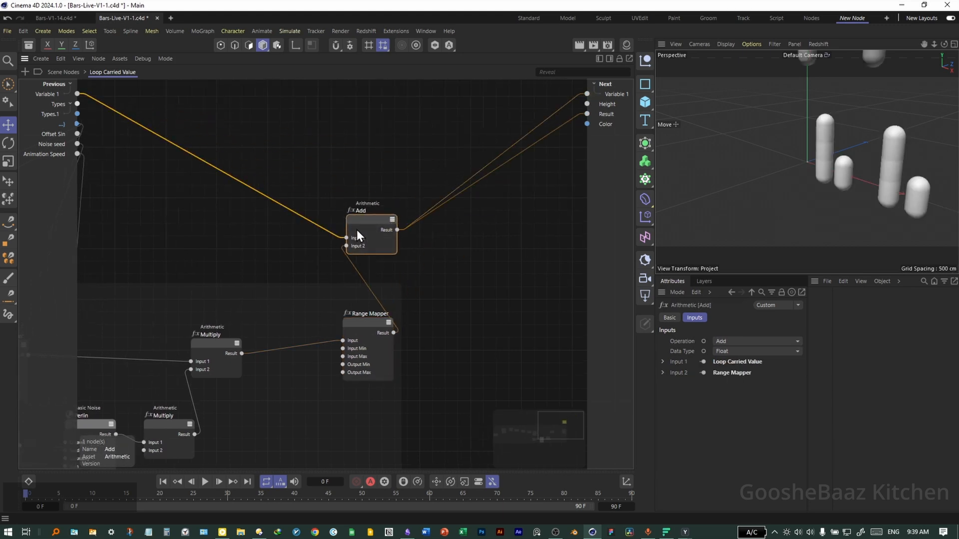
- Add another Arithmetic Add node taking the loop index and feeding its Result into Next Color
double_click(331, 169)
type("add")
double_click(356, 313)
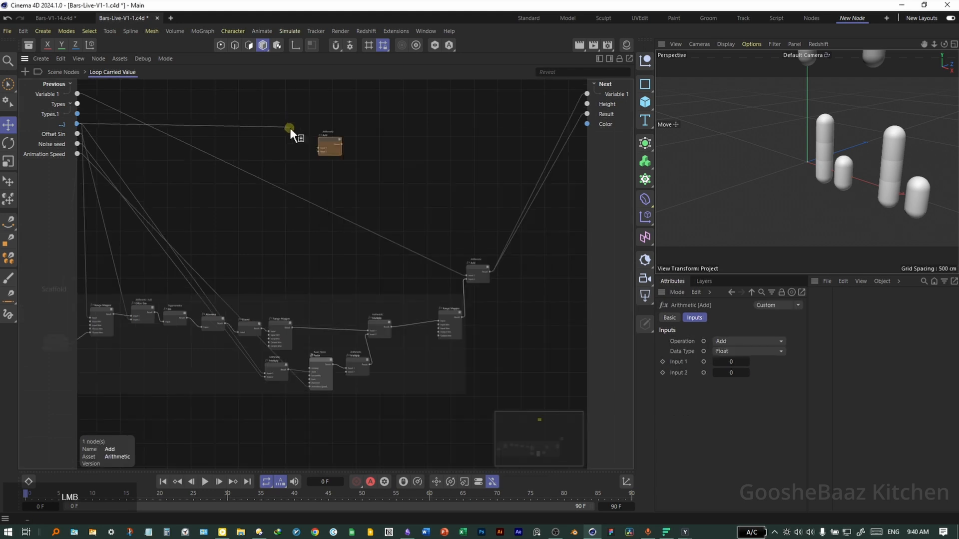
left_click_drag(319, 148, 587, 124)
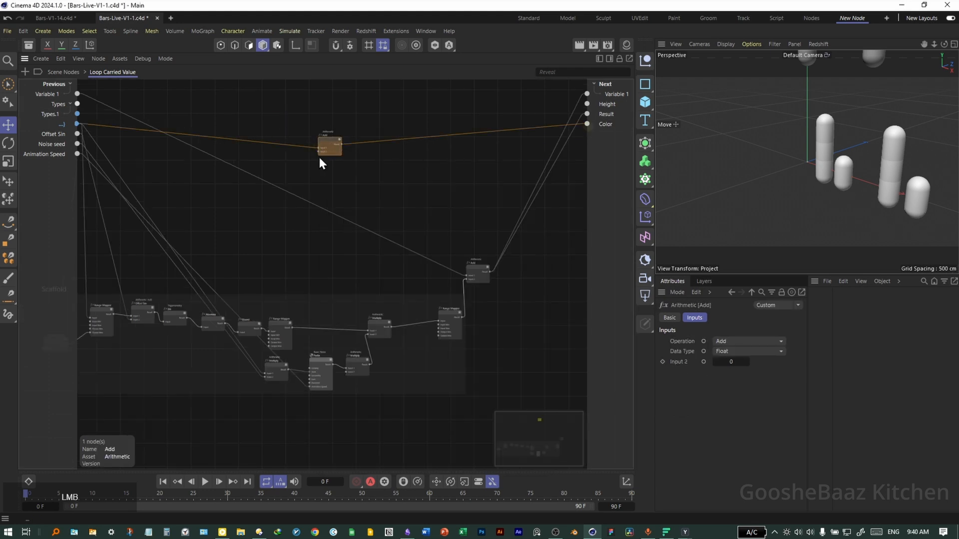
- Rename the new Add node to Offset Color
scroll(376, 142, "up", 5)
double_click(386, 131)
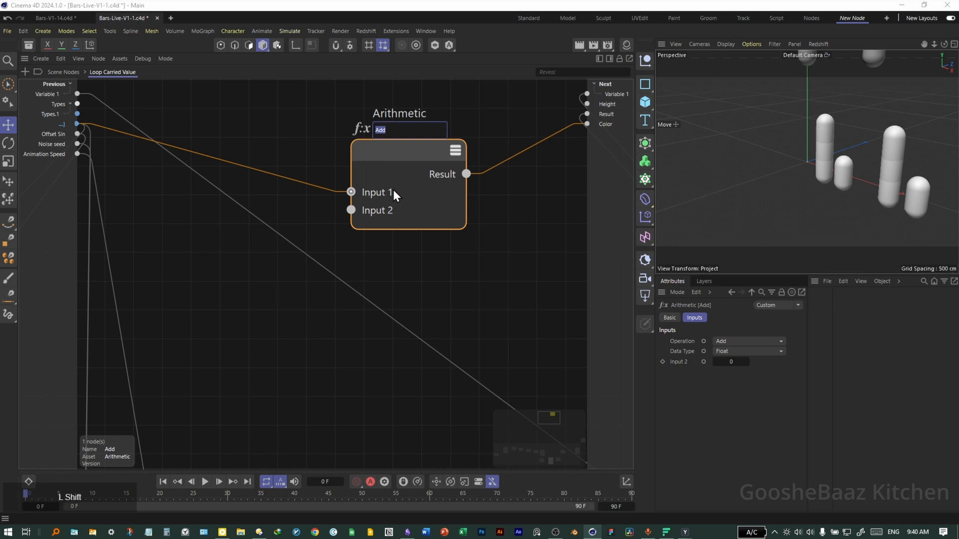
type("Offset Color")
key("Return")
- Connect the Range Mapper result to the Next Height port and save the scene
middle_click_drag(268, 315, 279, 326)
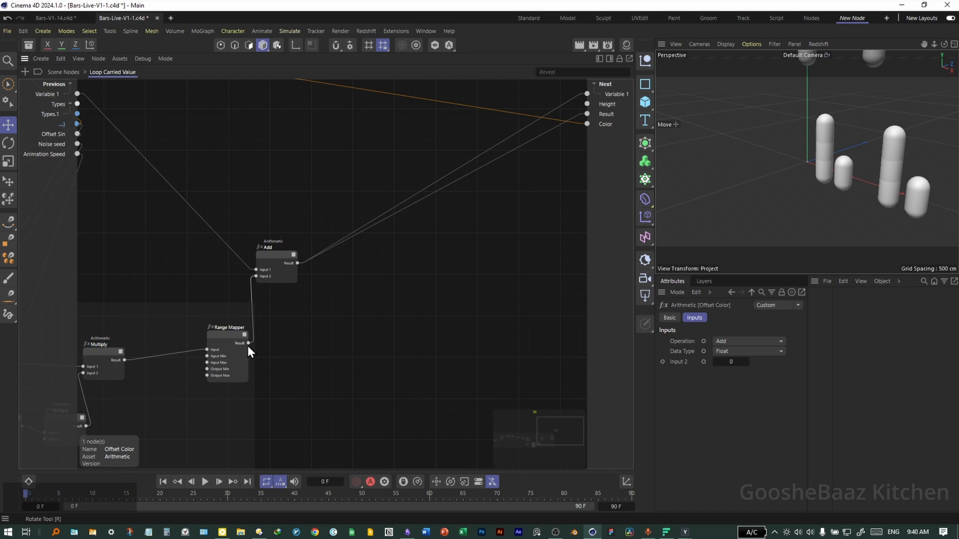
left_click_drag(248, 343, 586, 104)
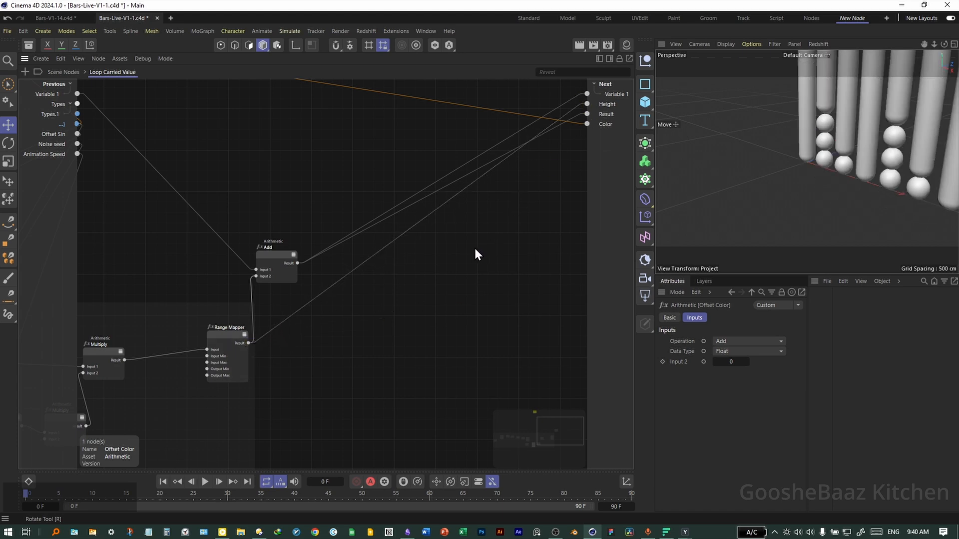
scroll(476, 252, "down", 3)
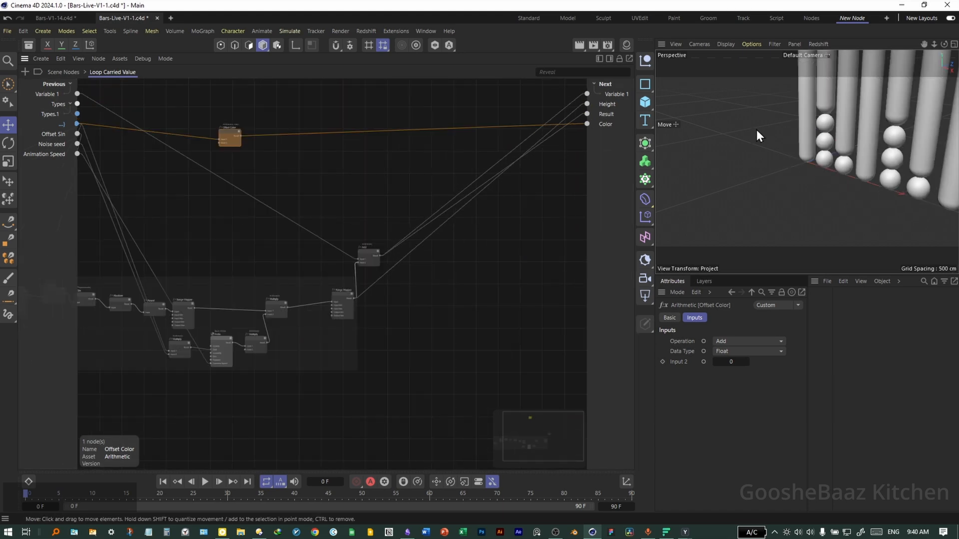
middle_click(789, 169)
middle_click(867, 220)
left_click_drag(878, 176, 838, 154)
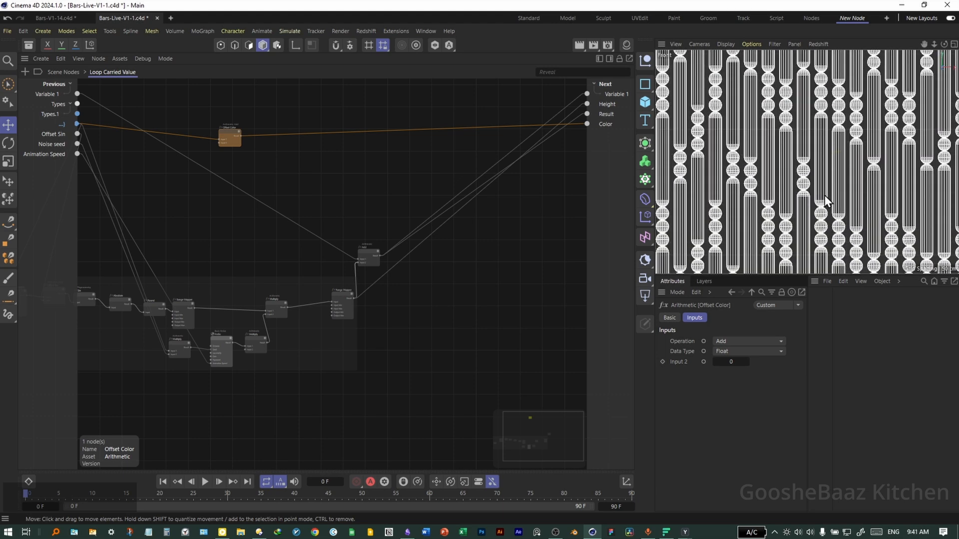
scroll(393, 322, "up", 2)
left_click(403, 337)
key("ctrl+s")
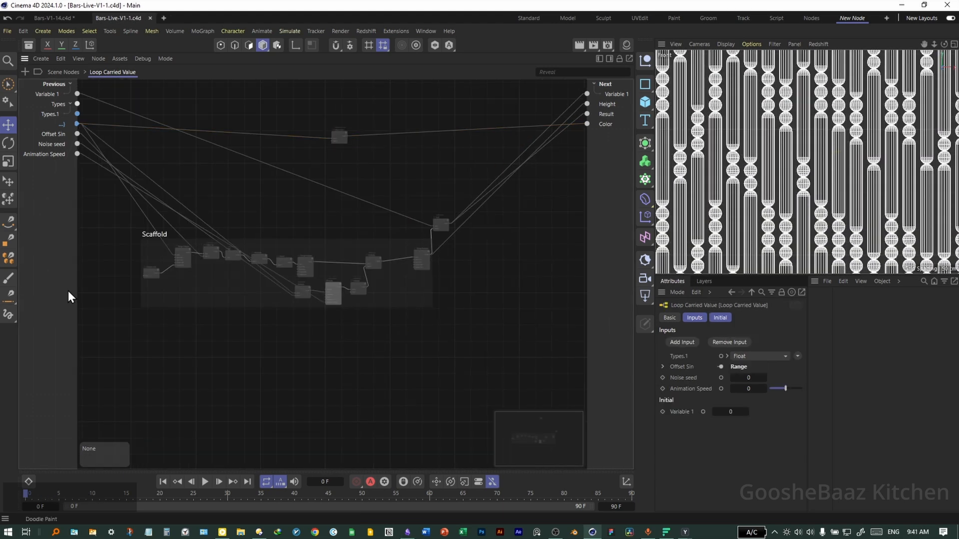
- Return to the top Scene Nodes level and add a Voronoi Noise node
left_click(63, 73)
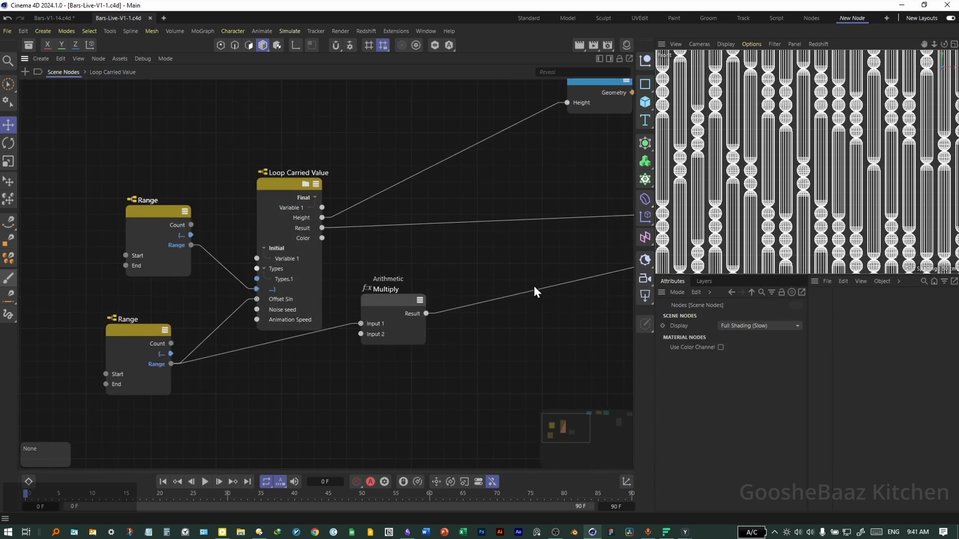
left_click(794, 178)
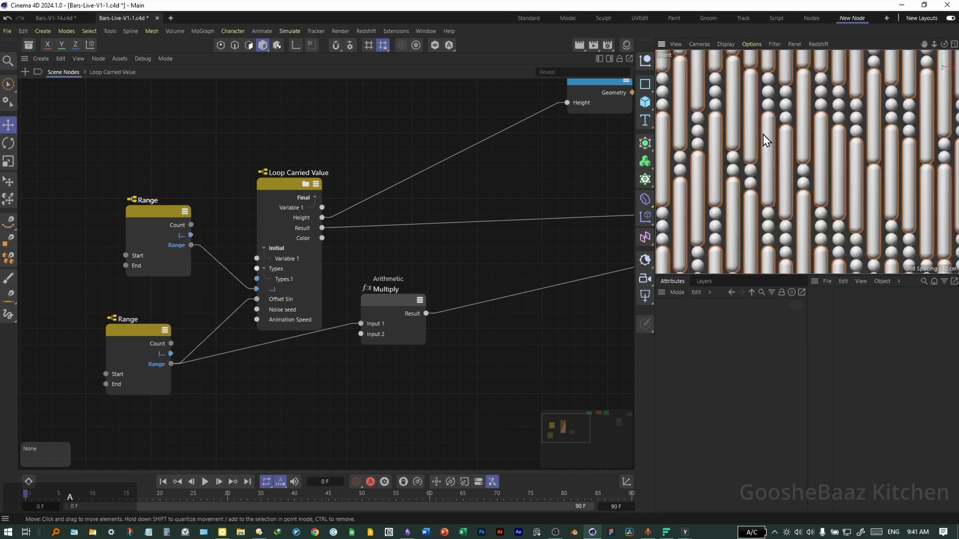
middle_click_drag(380, 210, 316, 273)
scroll(329, 235, "down", 5)
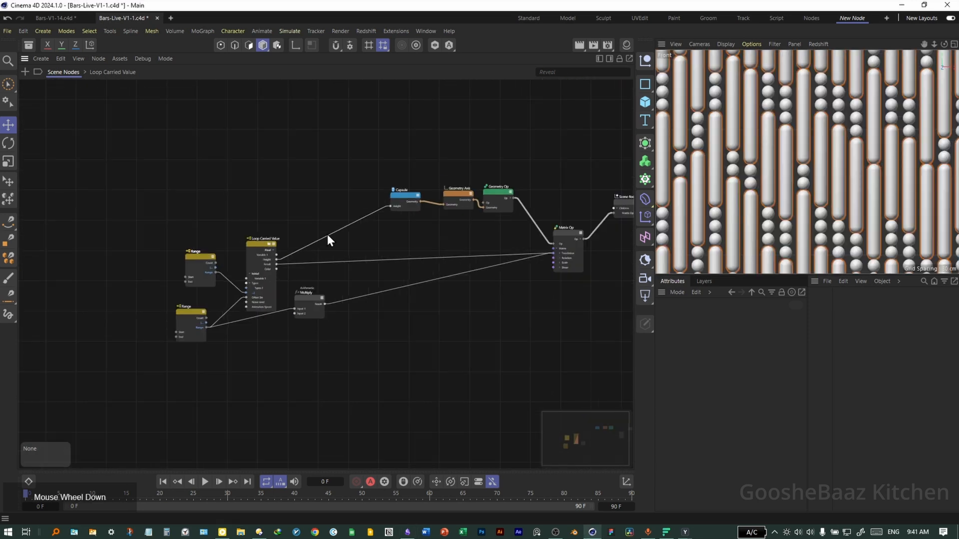
key("shift+c")
type("vor")
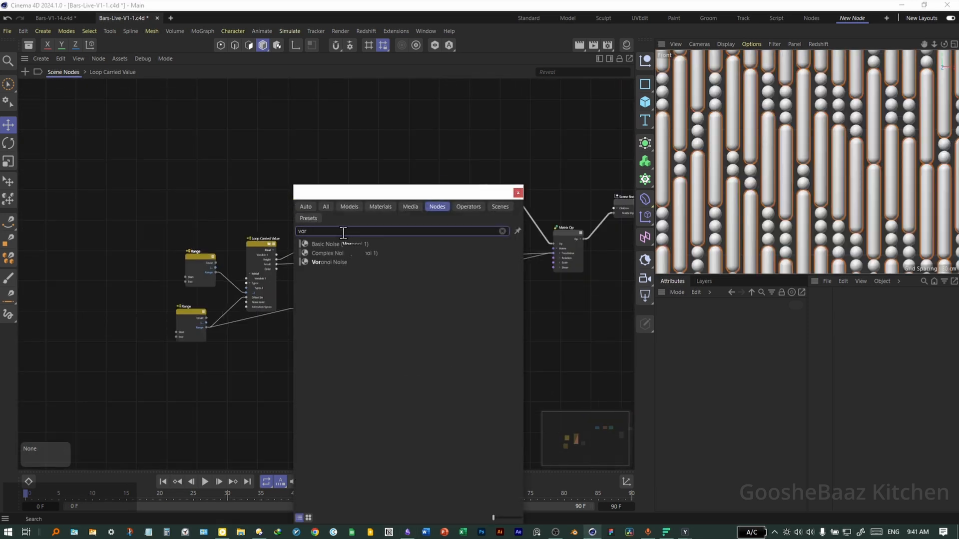
left_click_drag(330, 262, 304, 170)
left_click(517, 193)
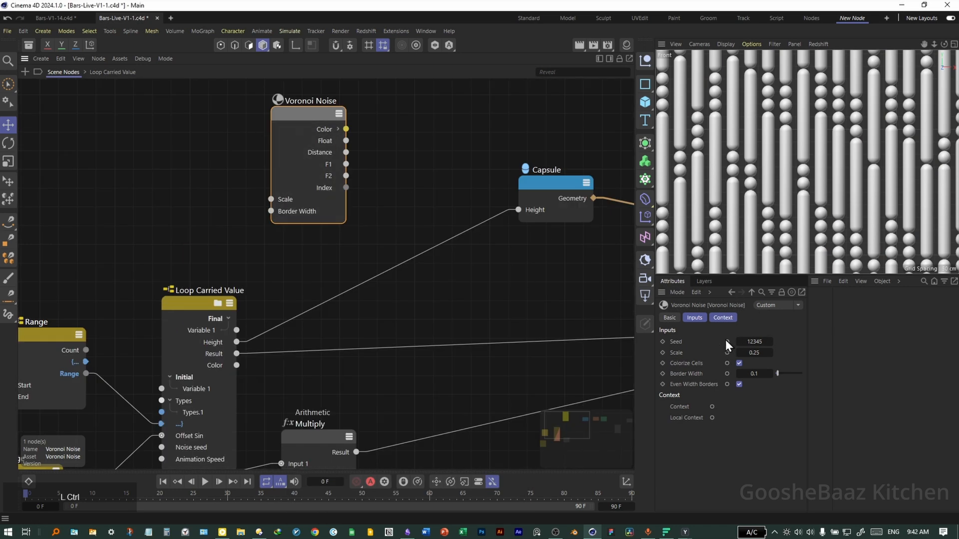
- Expose the Voronoi Seed port and connect the Loop Carried Value's Color output to it
left_click(728, 342)
left_click_drag(237, 365, 333, 203)
- Add a Basic Gradient node beside the Voronoi Noise
middle_click_drag(510, 144, 447, 187)
double_click(446, 188)
type("basic")
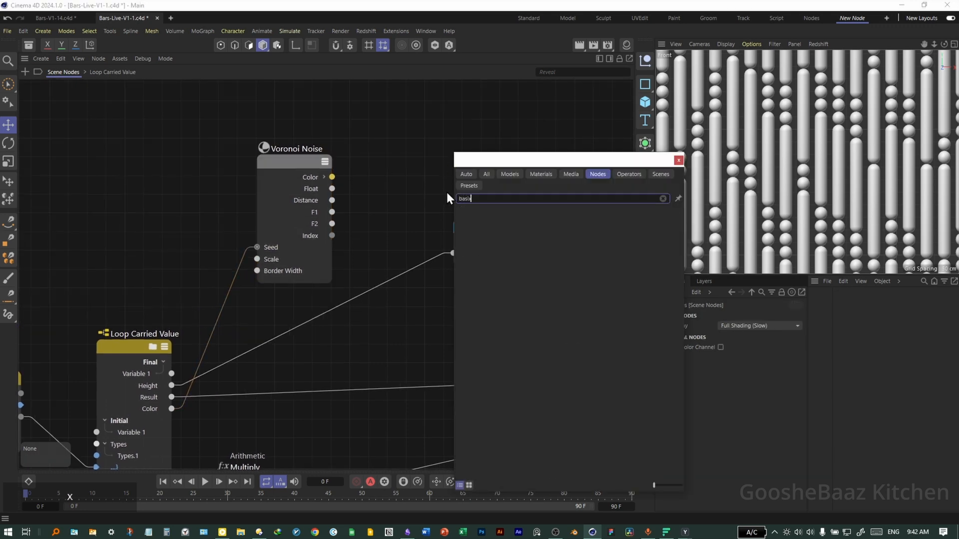
left_click(494, 212)
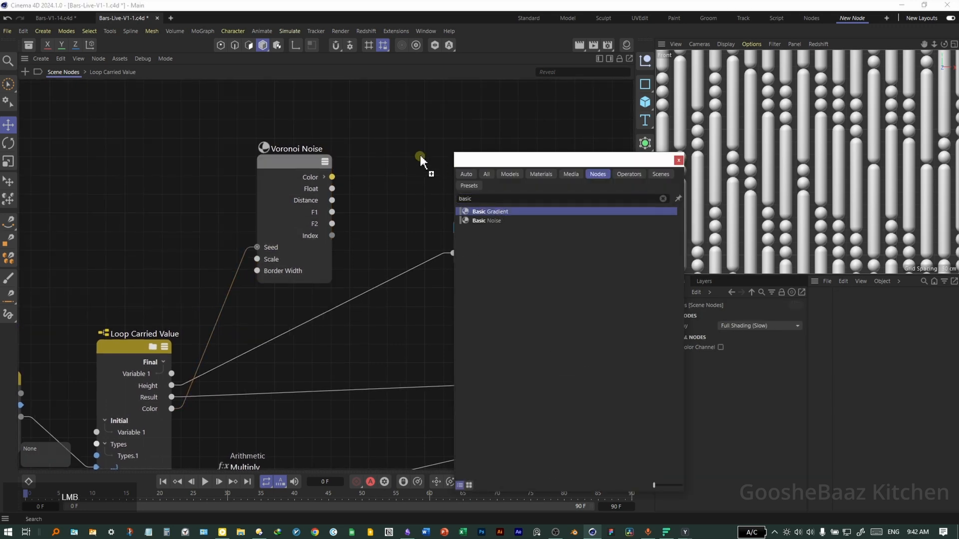
left_click(679, 160)
- Connect the Voronoi Noise Color output to the Basic Gradient's Position and load the Scheme 5 gradient preset
left_click_drag(333, 177, 388, 183)
left_click_drag(415, 144, 386, 87)
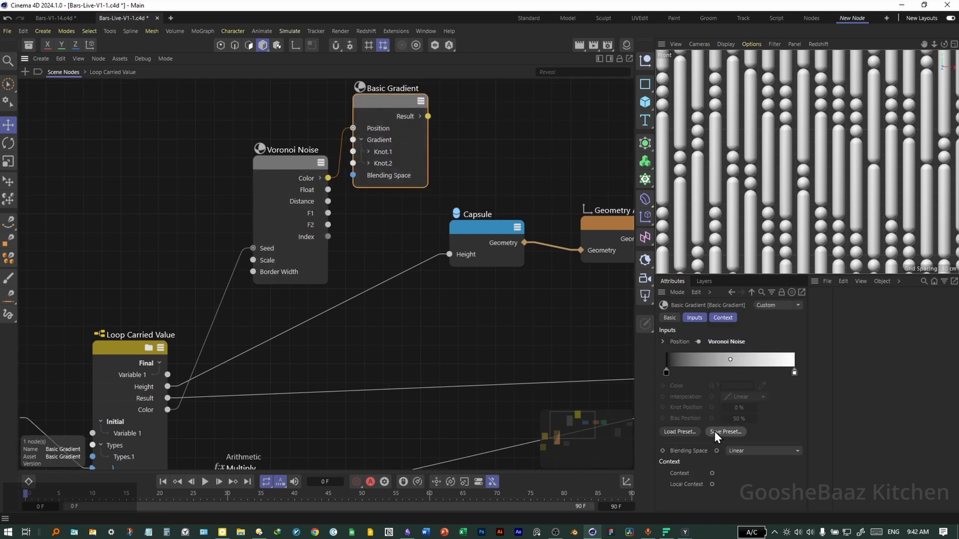
left_click(674, 432)
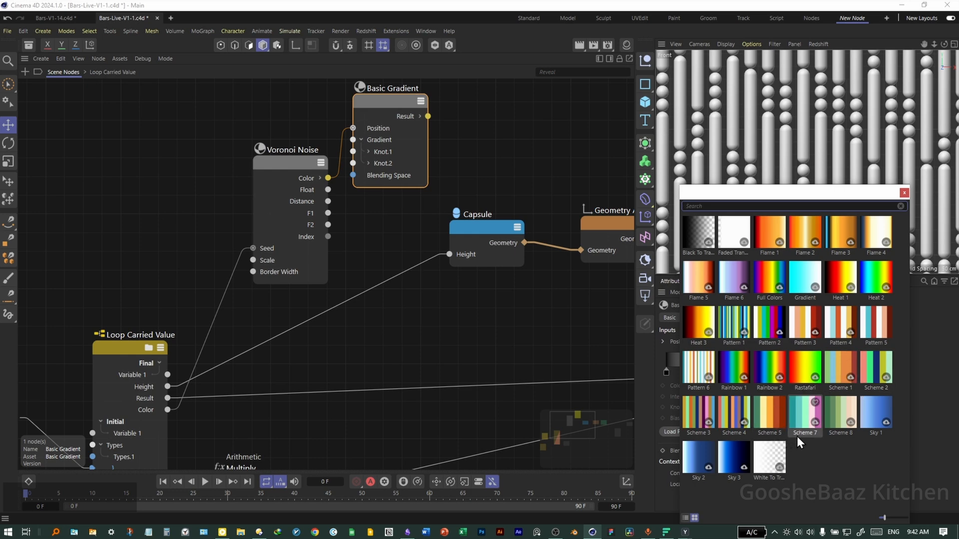
double_click(775, 422)
left_click(718, 373)
left_click(694, 375)
left_click(495, 343)
scroll(218, 278, "down", 2)
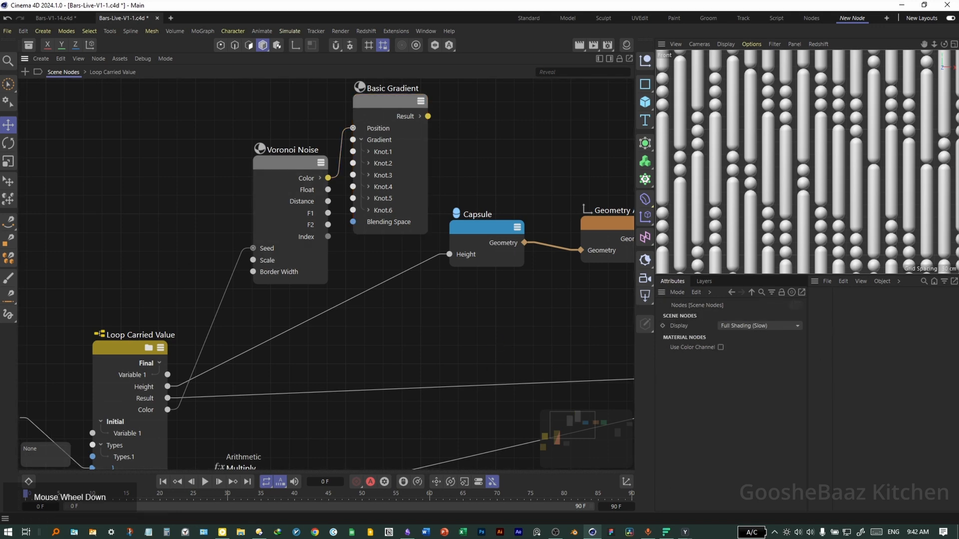
- Add a Color Op node, feed it the Basic Gradient result, and insert it after the Geometry Op
key("shift+c")
type("color c")
type("p")
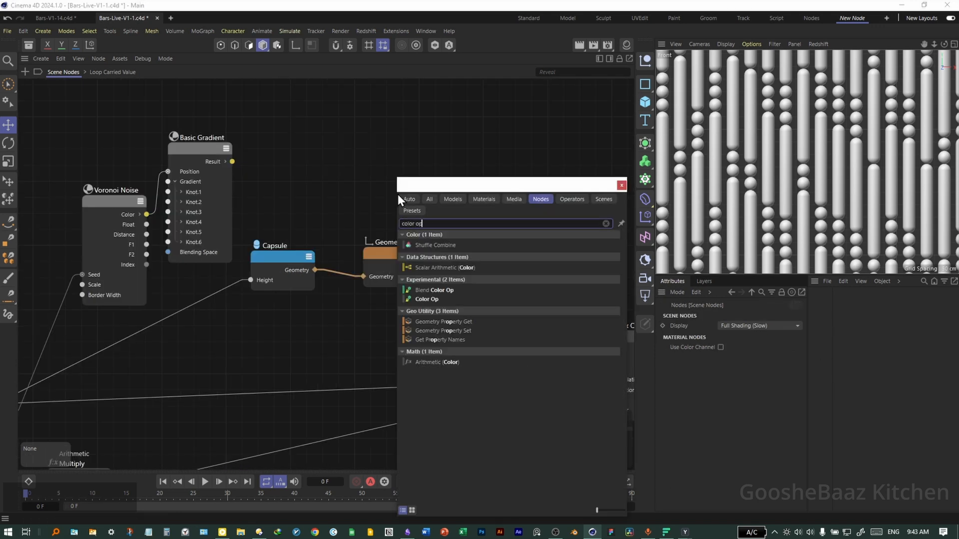
left_click(427, 299)
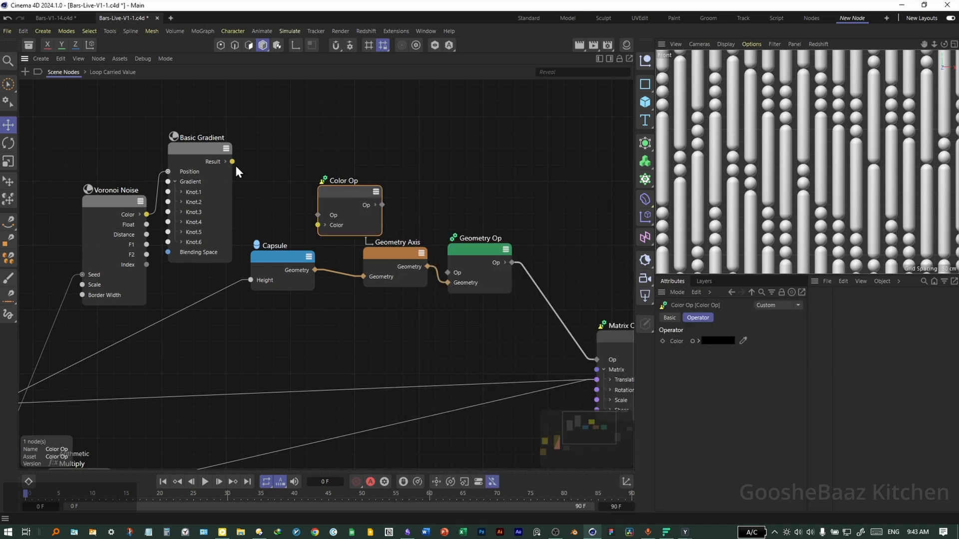
left_click_drag(255, 193, 537, 169)
middle_click_drag(519, 226, 409, 237)
left_click_drag(402, 274, 408, 200)
middle_click_drag(602, 275, 479, 256)
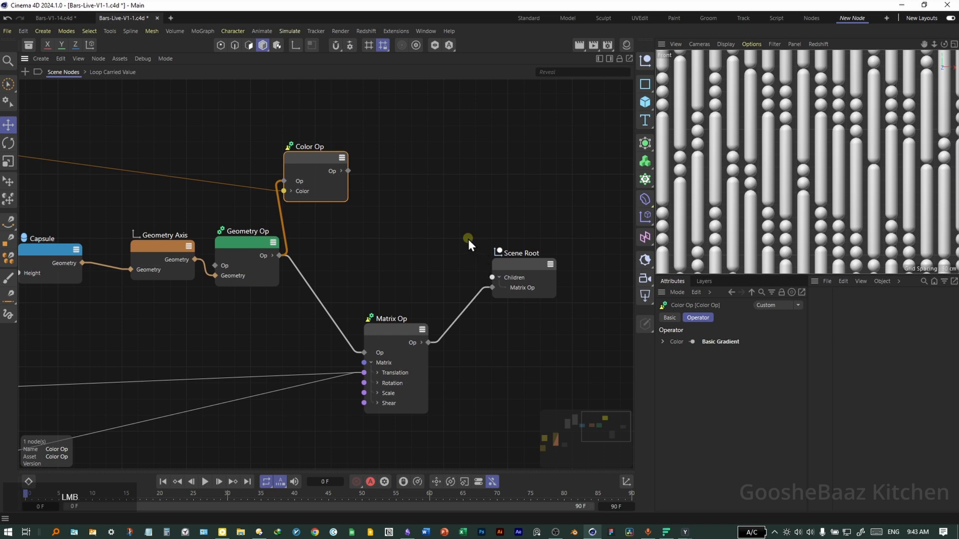
- Add a Material Op node and insert it between the Color Op and the Matrix Op
double_click(468, 239)
type("materi")
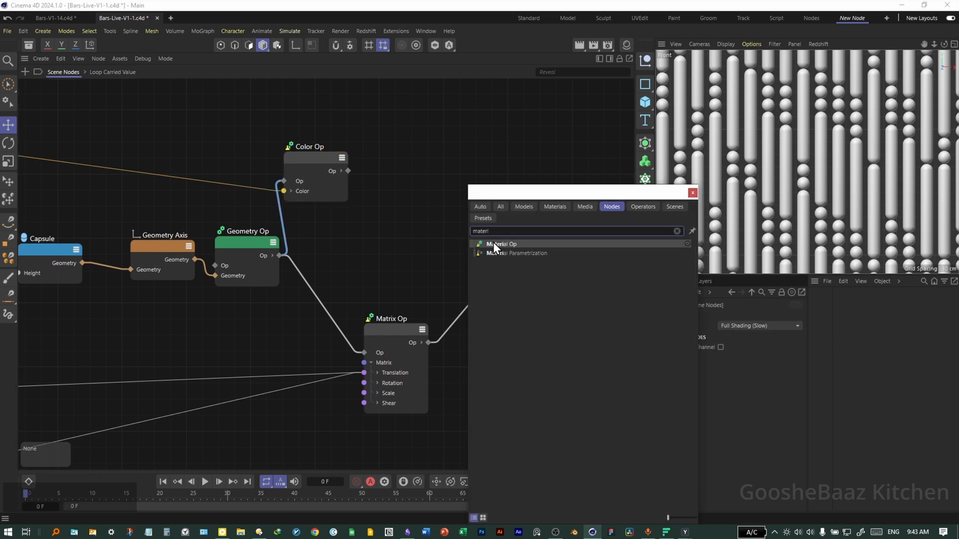
left_click_drag(494, 244, 422, 205)
left_click_drag(347, 172, 391, 204)
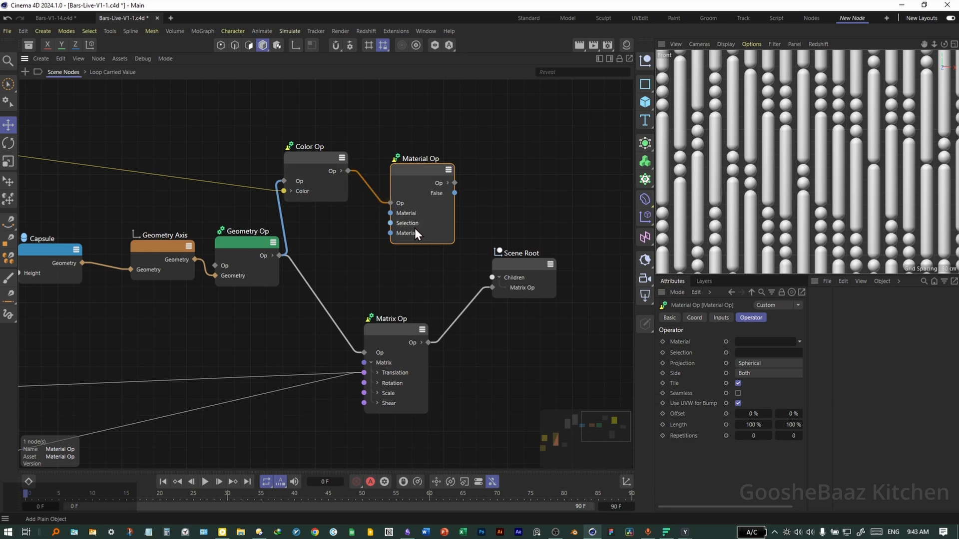
left_click_drag(454, 194, 364, 355)
left_click_drag(537, 395, 370, 283)
left_click_drag(387, 334, 553, 317)
scroll(486, 309, "down", 4)
scroll(367, 302, "up", 2)
middle_click_drag(390, 313, 402, 293)
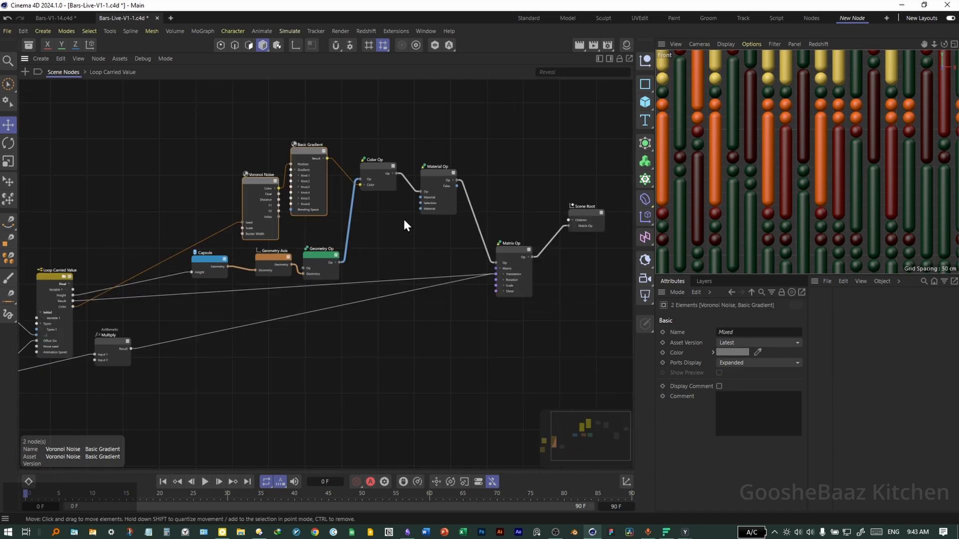
- Examine the Basic Gradient's knot colours and positions
scroll(384, 170, "up", 2)
left_click(389, 162)
left_click(260, 139)
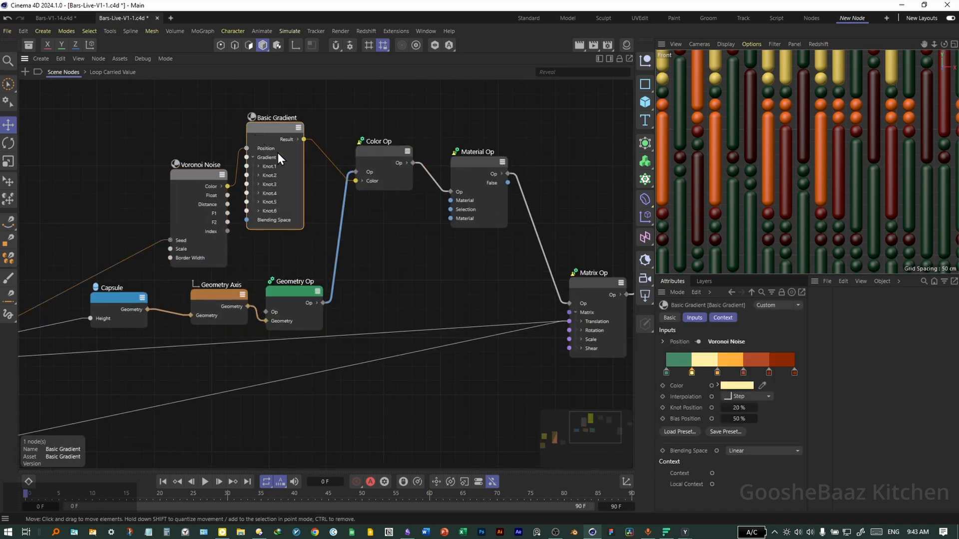
left_click(739, 388)
mouse_move(690, 450)
left_mouse_down()
mouse_move(662, 475)
mouse_move(671, 467)
mouse_move(686, 481)
mouse_move(709, 447)
left_mouse_up()
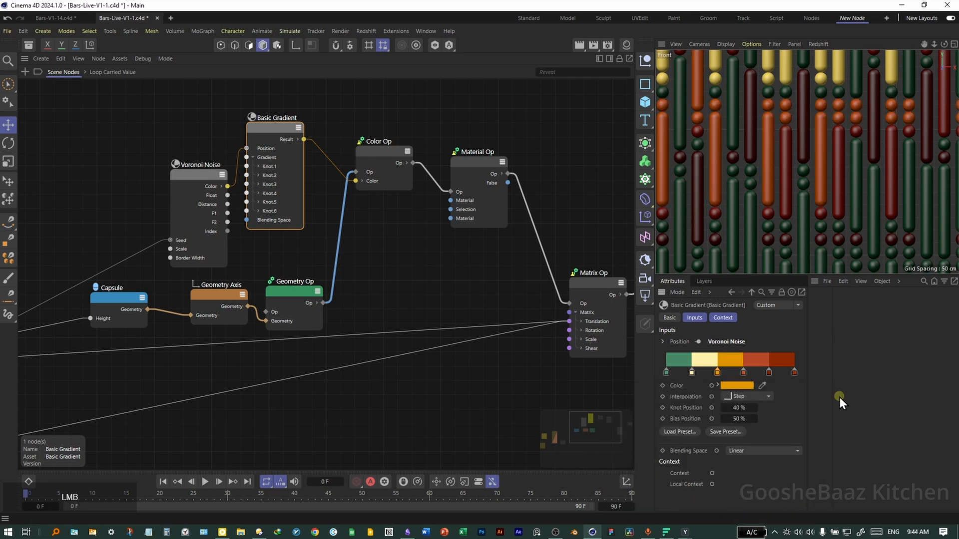
- Keyframe the Loop Carried Value's Animation Speed at frame 0 and at 1 on frame 45
scroll(410, 287, "down", 3)
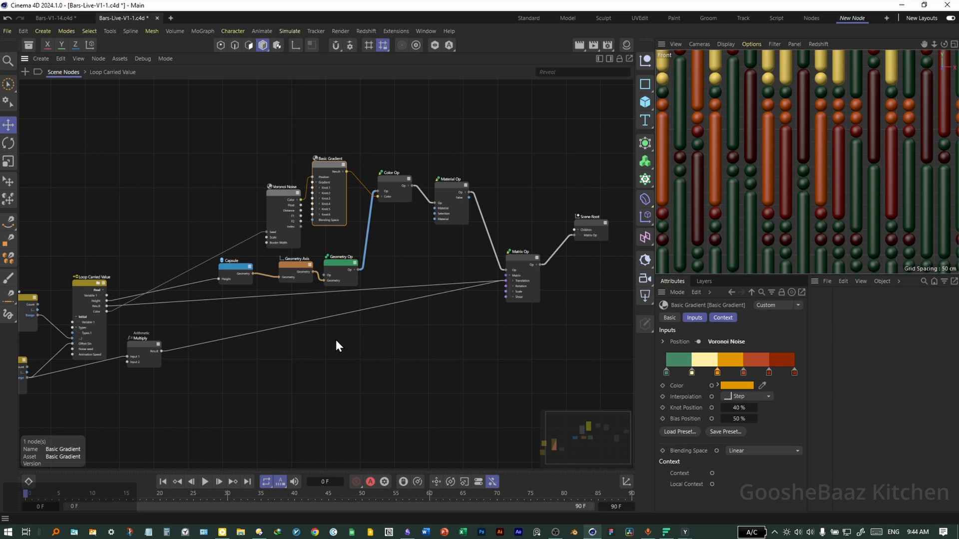
middle_click_drag(295, 349, 343, 340)
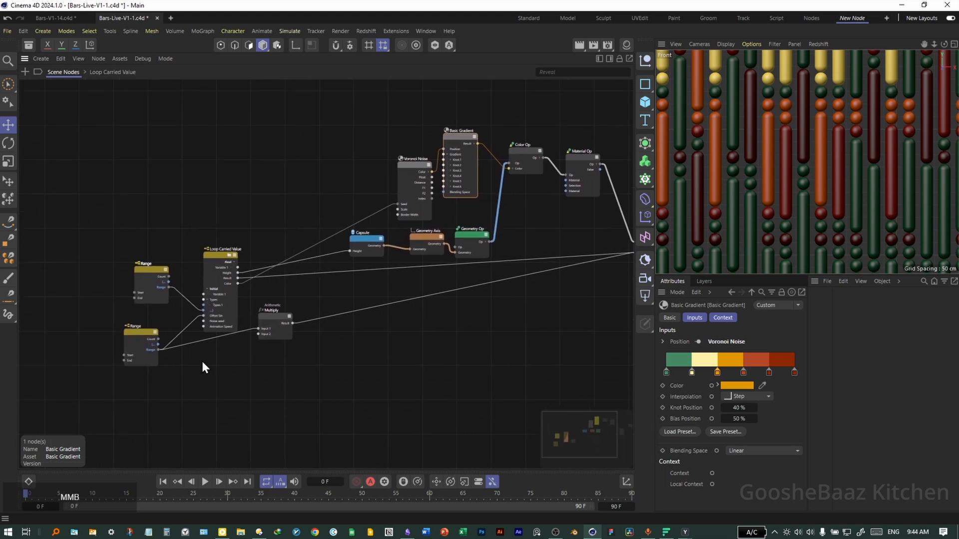
scroll(201, 359, "up", 5)
left_click(279, 301)
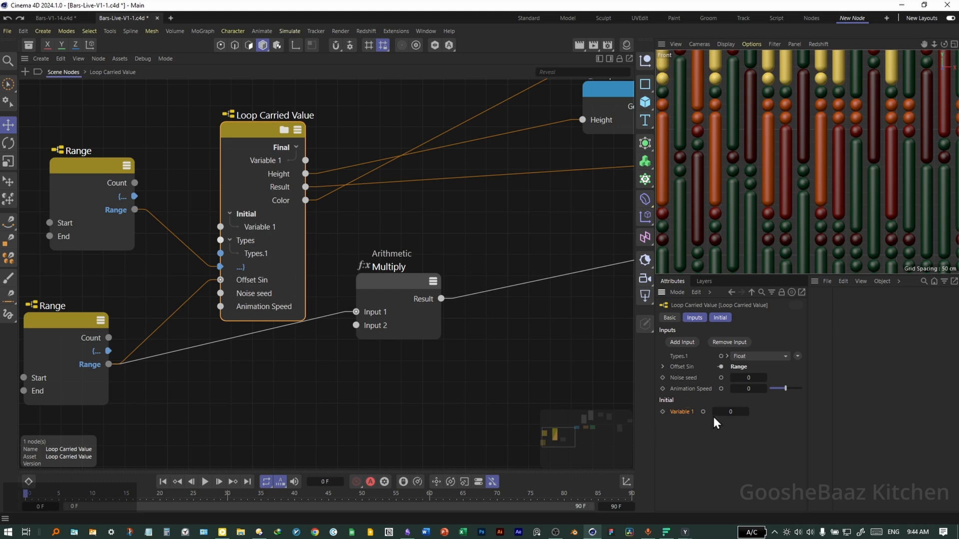
left_click(663, 389)
left_click(329, 495)
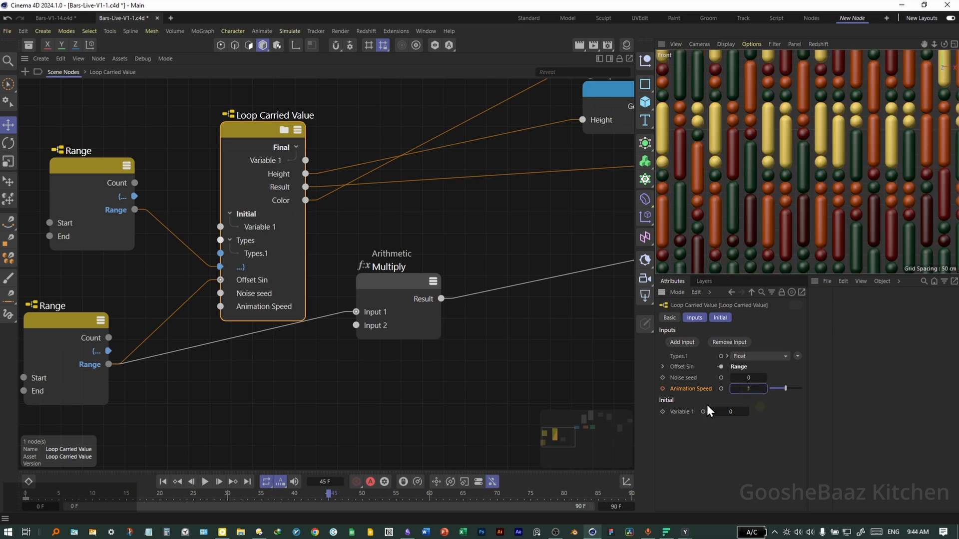
left_click(663, 389)
left_click_drag(329, 495, 683, 492)
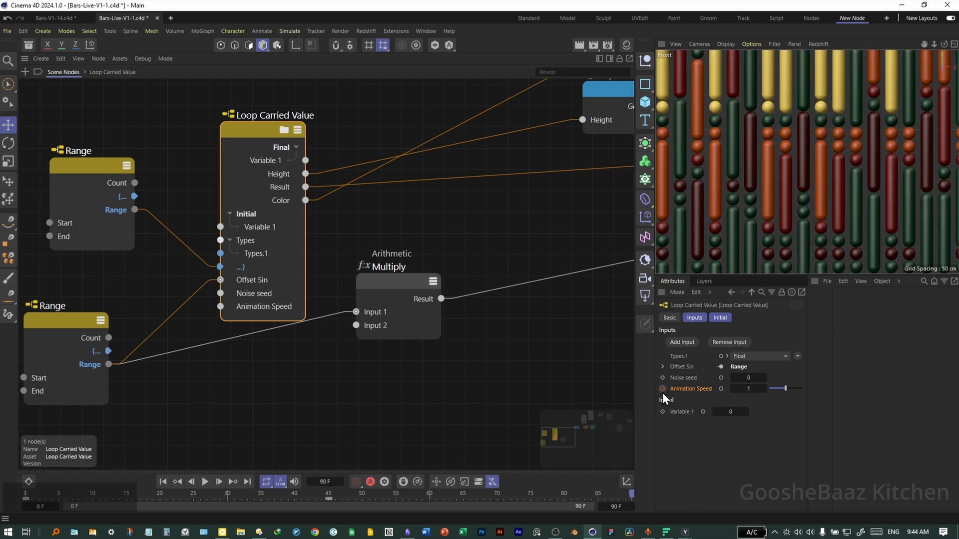
- Set Animation Speed to 0 at frame 90 and play back the animation
left_click(748, 389)
type("0")
key("Return")
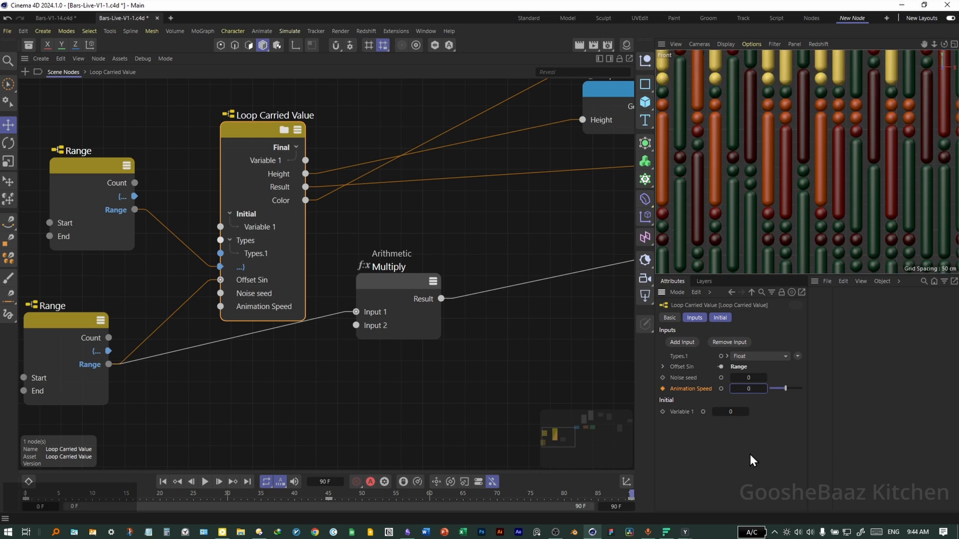
left_click(407, 418)
left_click_drag(210, 494, 48, 460)
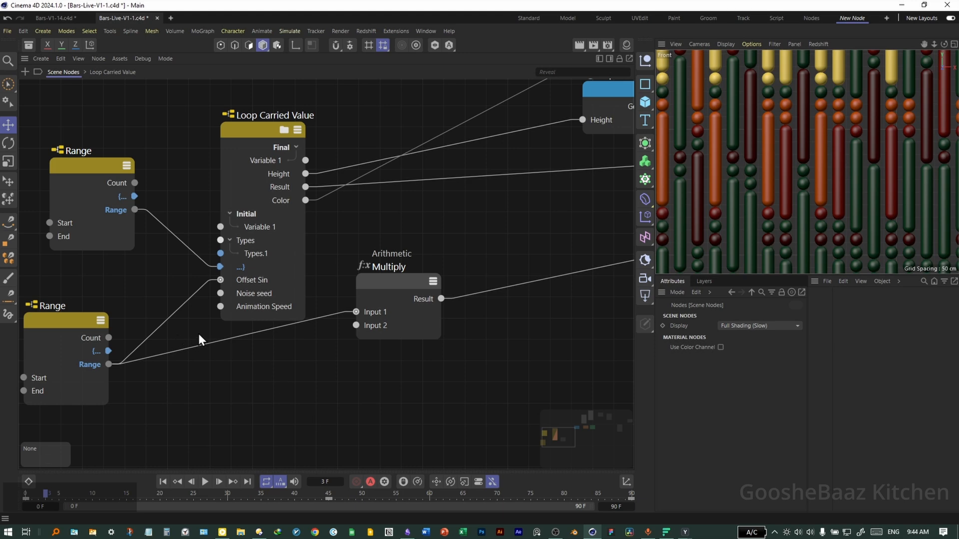
left_click(283, 262)
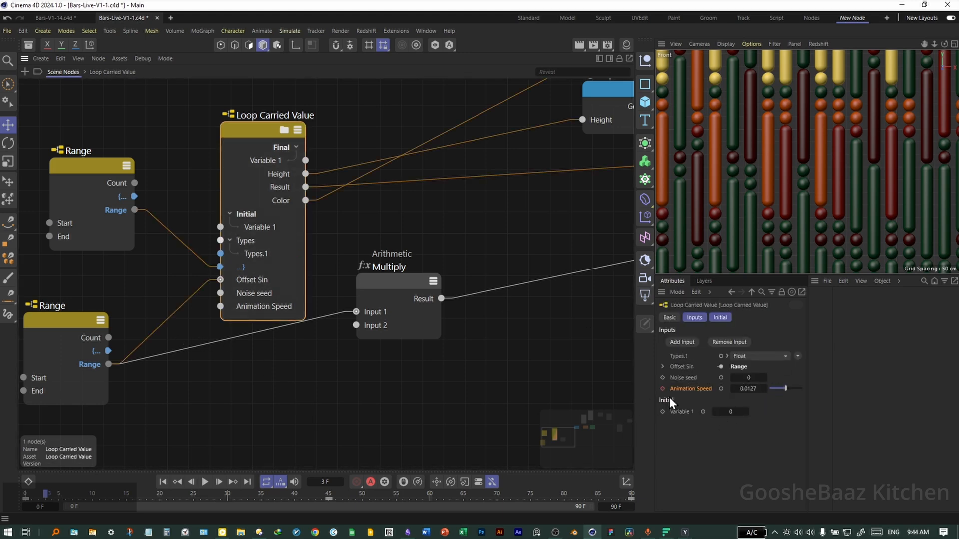
key("space")
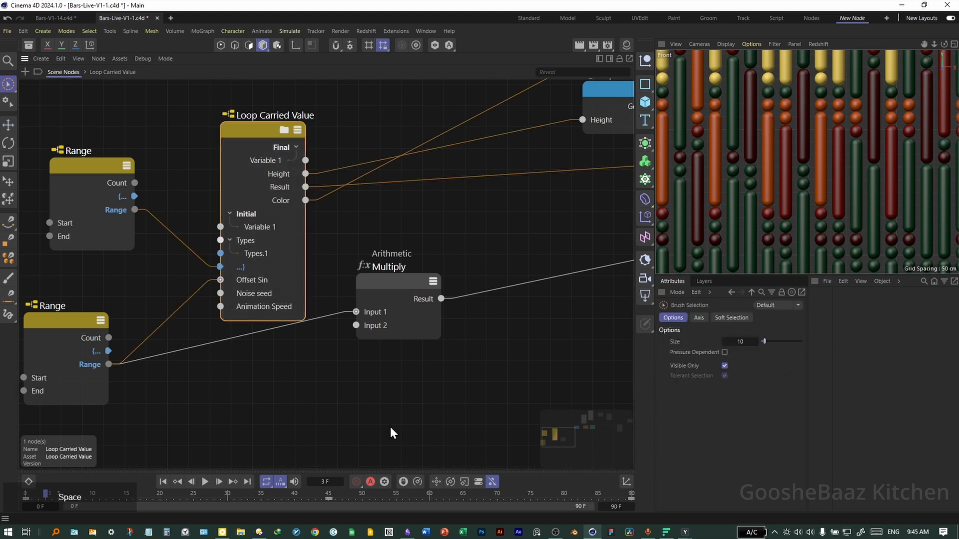
left_click(206, 481)
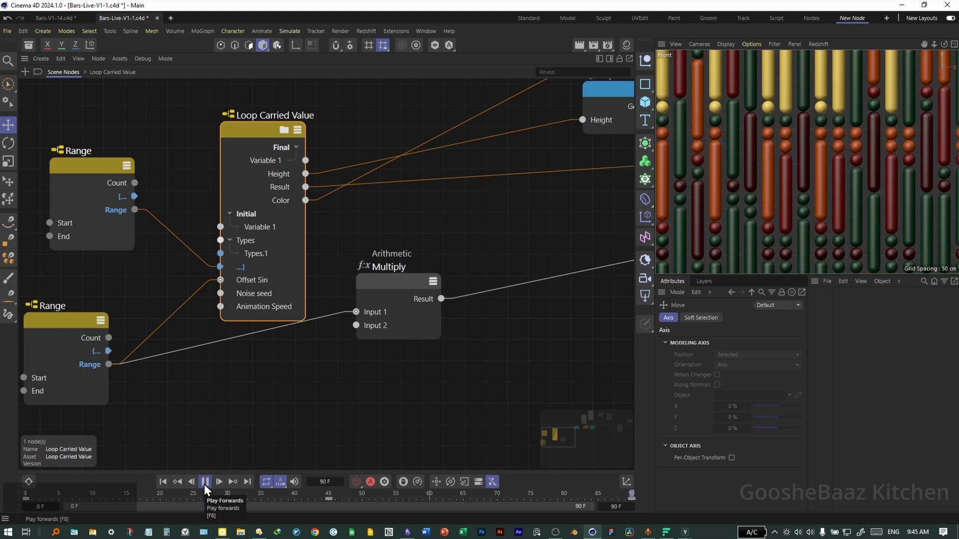
left_click(634, 495)
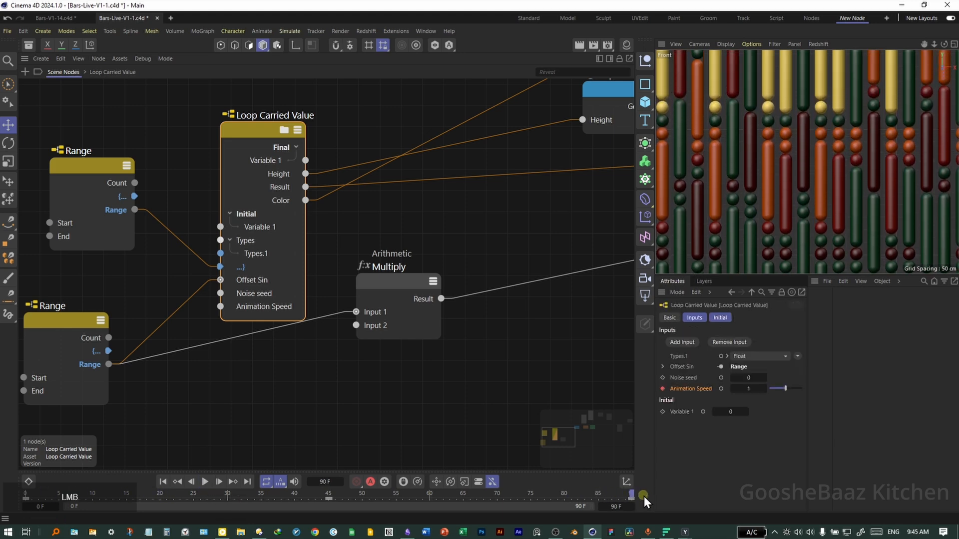
- Keyframe Animation Speed at 0 on frame 90 and scrub through the timeline
double_click(748, 393)
type("0")
key("Return")
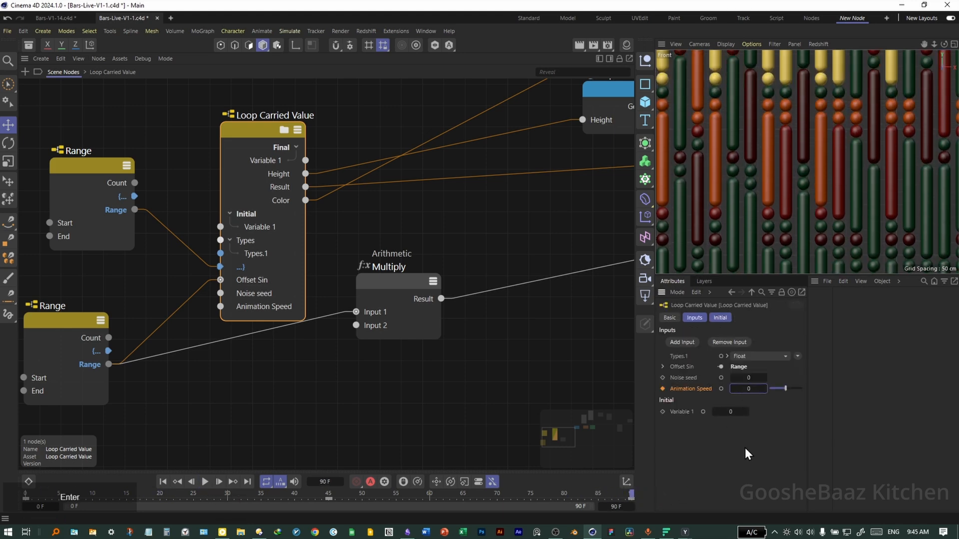
left_click(661, 389)
left_click_drag(630, 494, 254, 495)
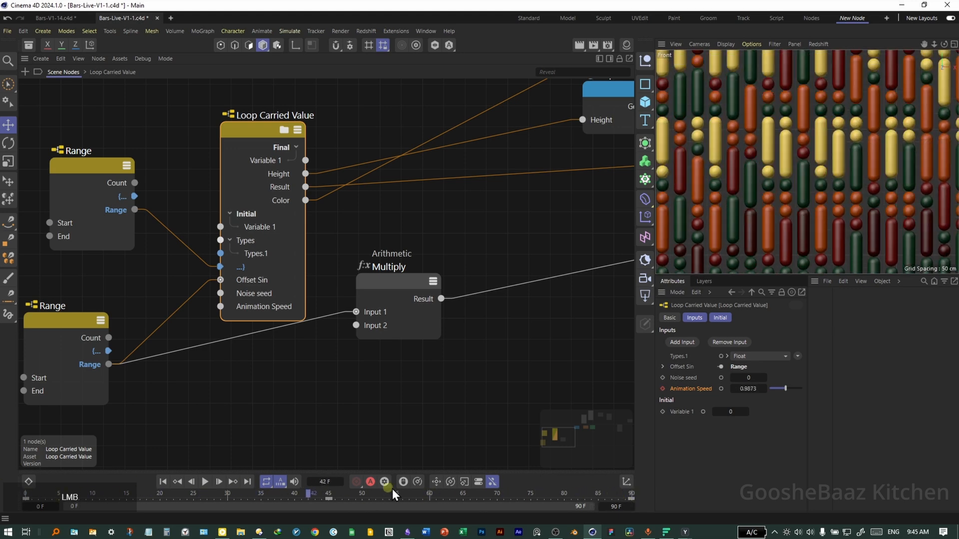
left_click_drag(353, 490, 632, 493)
left_click(400, 388)
scroll(401, 390, "down", 3)
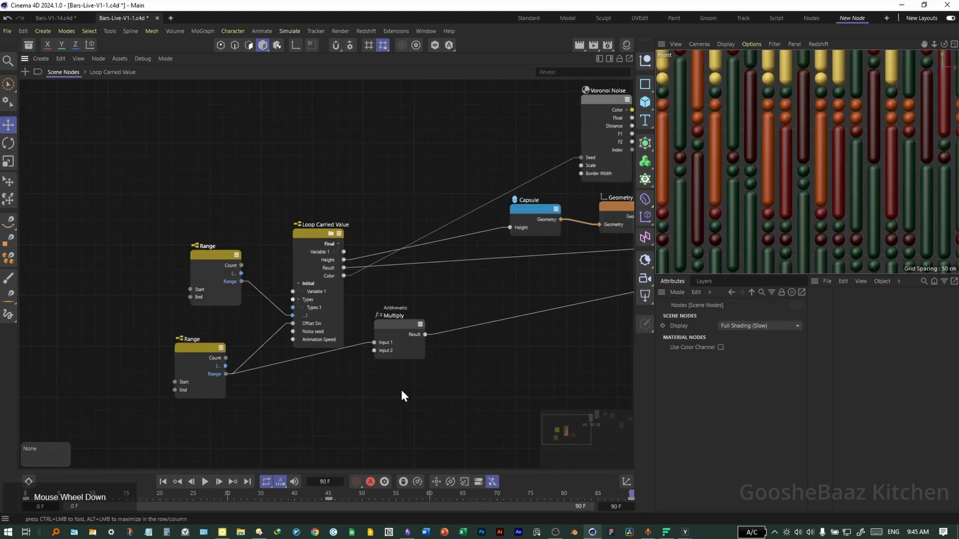
scroll(519, 391, "up", 4)
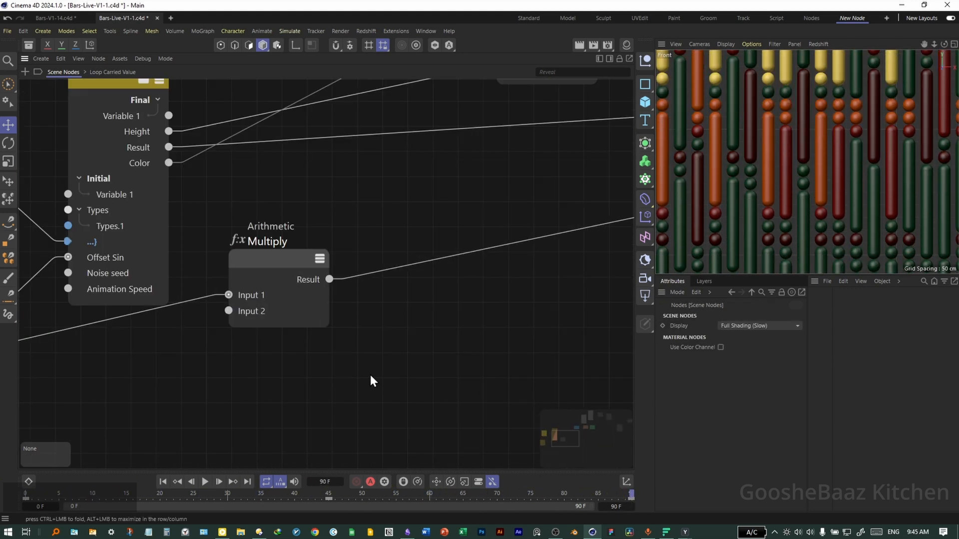
scroll(309, 349, "down", 5)
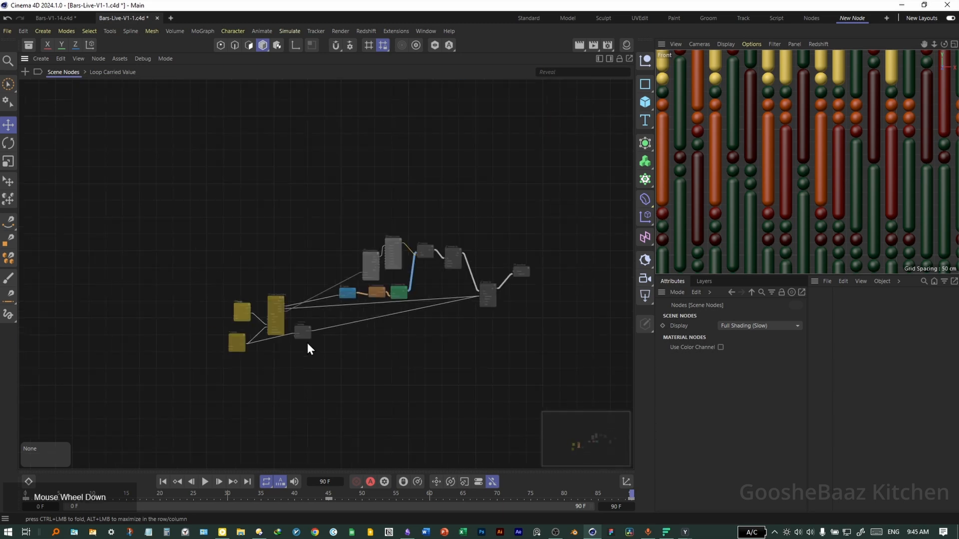
scroll(409, 324, "up", 3)
scroll(442, 317, "down", 2)
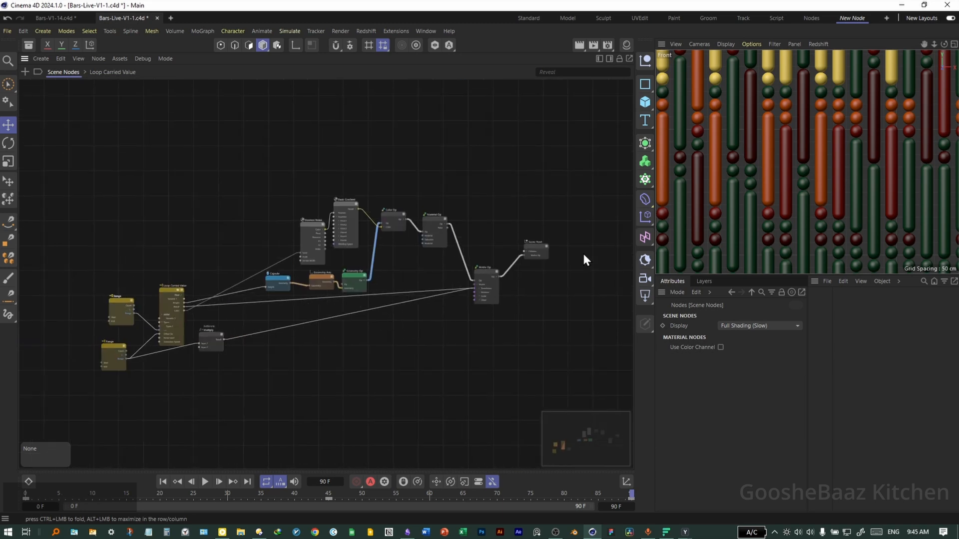
- Add a Plane object and set its orientation to -Z
left_click(645, 102)
left_click(697, 139)
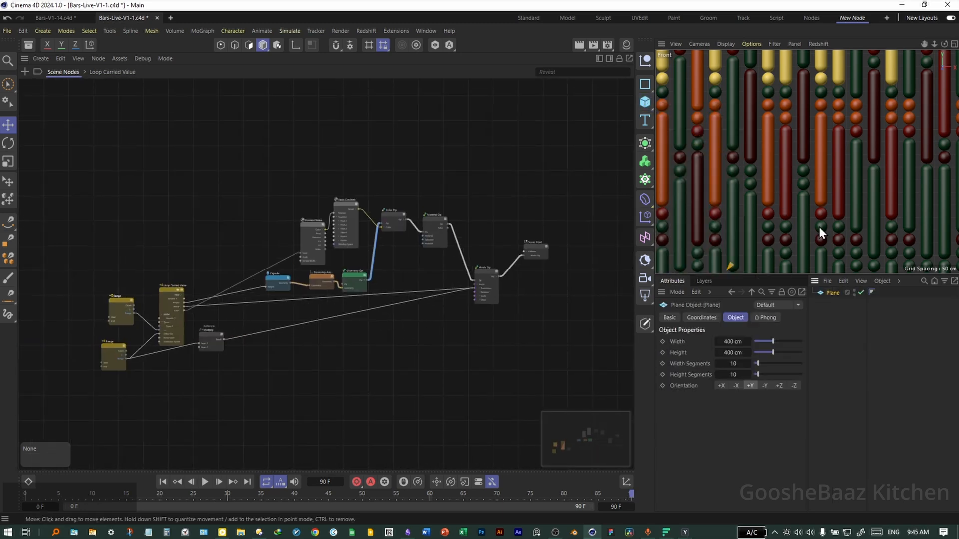
middle_click(778, 193)
middle_click(717, 108)
left_click(829, 293)
left_click(780, 387)
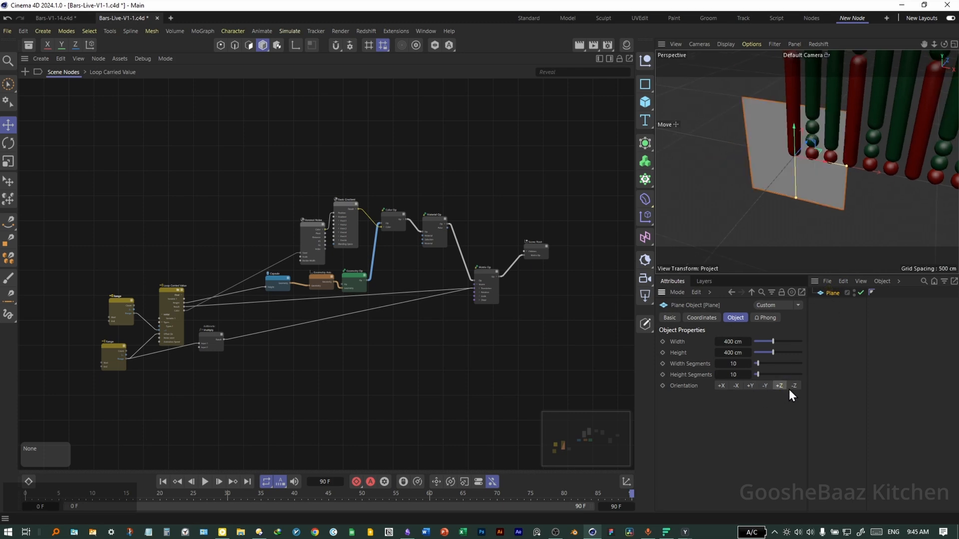
left_click(793, 386)
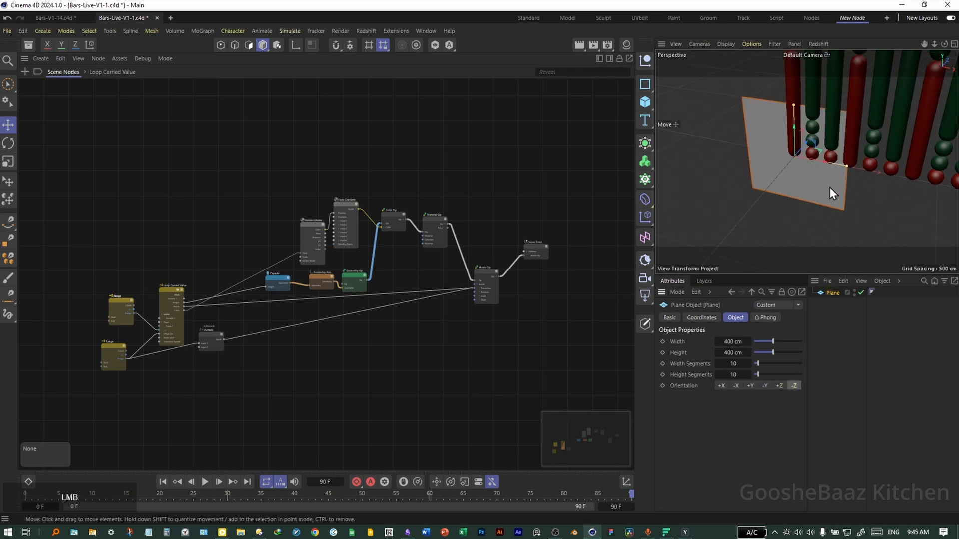
- Resize the plane in the front view to about 1822 by 5612 cm so it backs the bars
middle_click(787, 199)
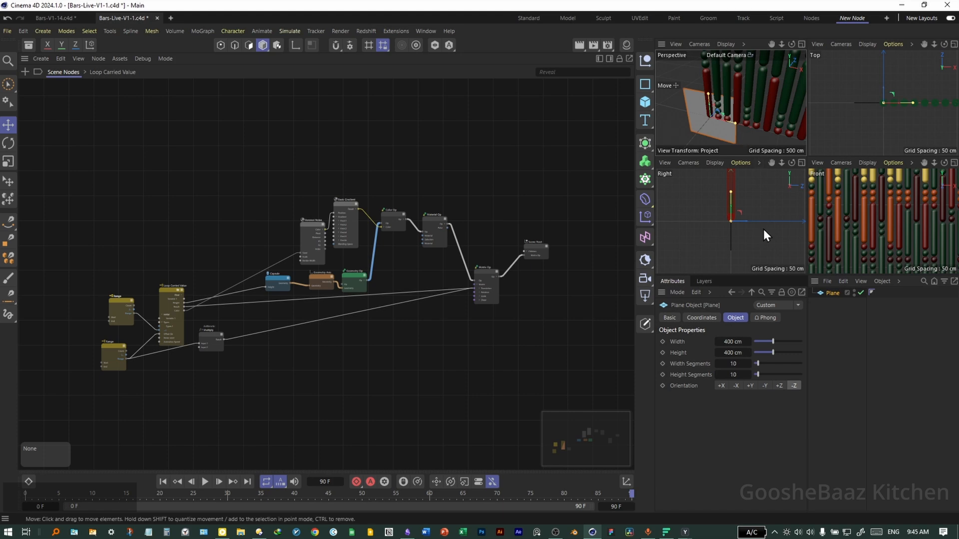
middle_click(811, 215)
scroll(810, 215, "down", 6)
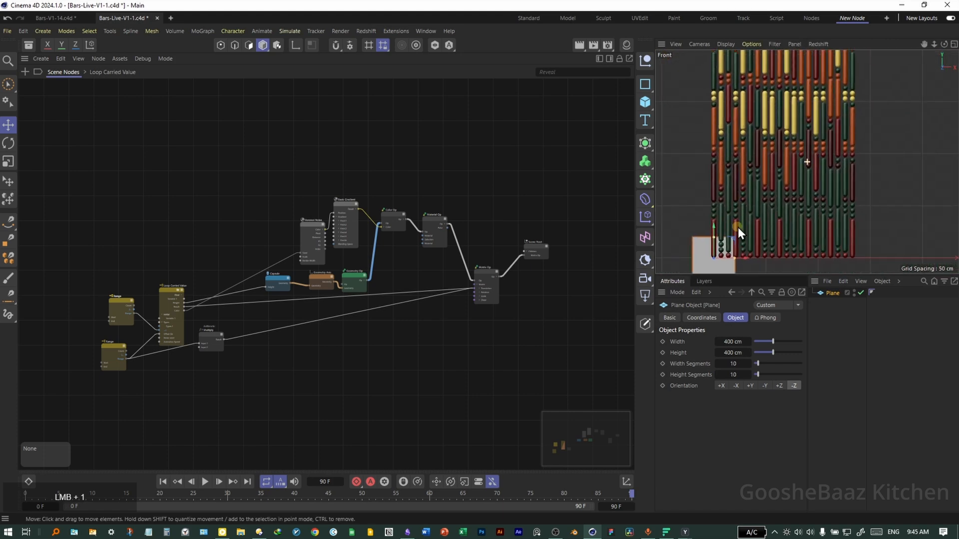
left_click_drag(782, 136, 782, 68)
scroll(799, 87, "down", 5)
middle_click_drag(792, 116, 768, 201, "alt")
left_click_drag(768, 175, 773, 58)
left_click_drag(782, 216, 779, 192)
- Position the plane behind the capsule bars as a backdrop
middle_click(779, 192)
middle_click(756, 215)
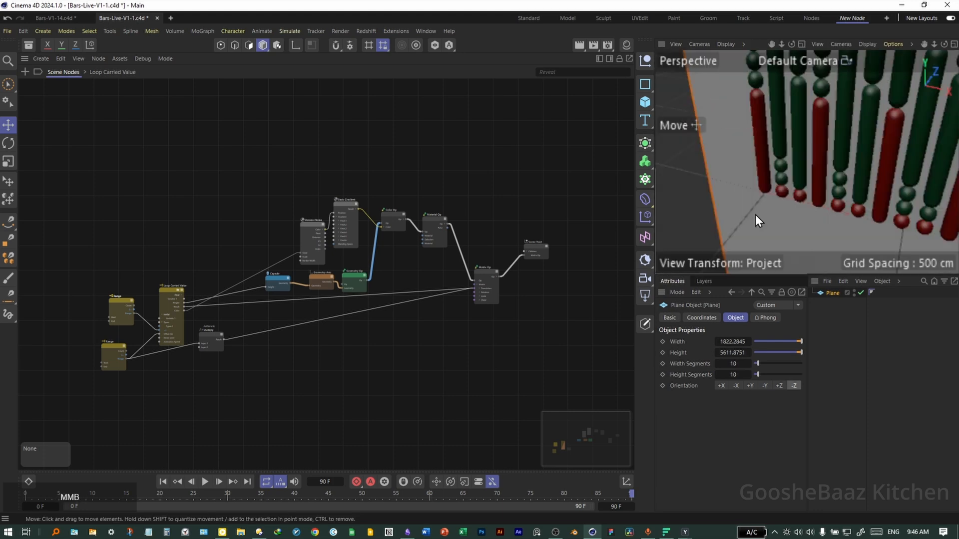
left_click_drag(772, 142, 796, 159)
left_click_drag(797, 169, 766, 228)
left_click_drag(769, 157, 729, 187)
left_click_drag(790, 74, 794, 74)
middle_click(800, 111)
middle_click(752, 140)
middle_click(845, 229)
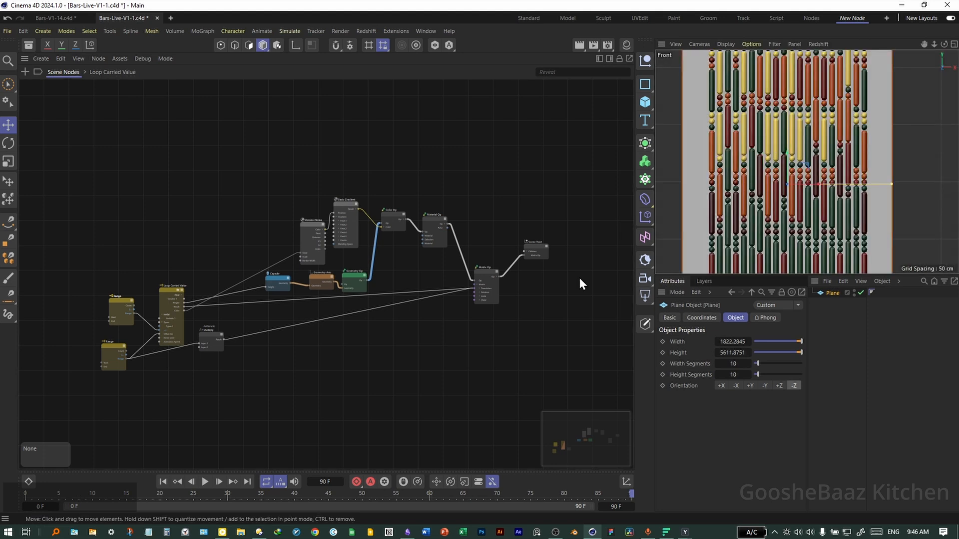
- Add a Redshift Infinite Light and a Redshift Dome Light to the scene
left_click(644, 296)
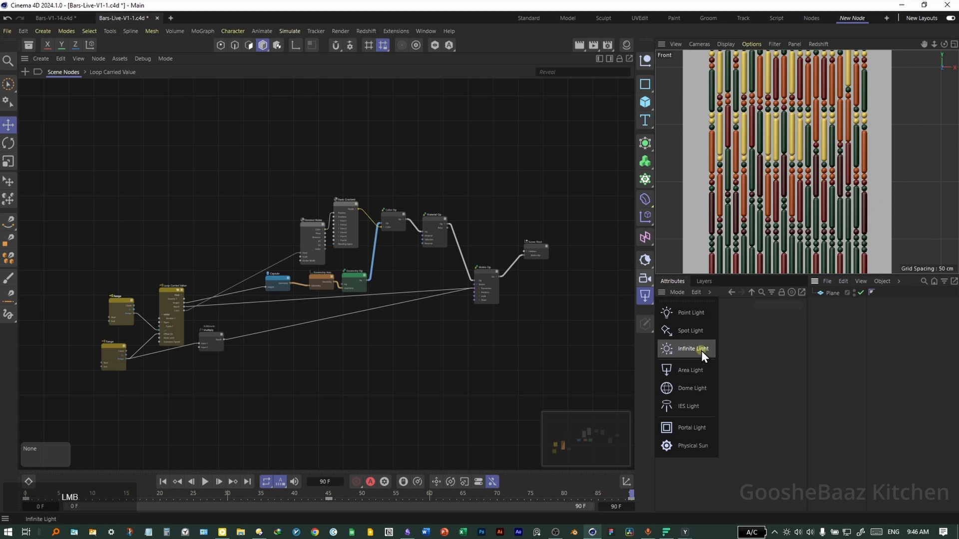
left_click(701, 350)
left_click(645, 295)
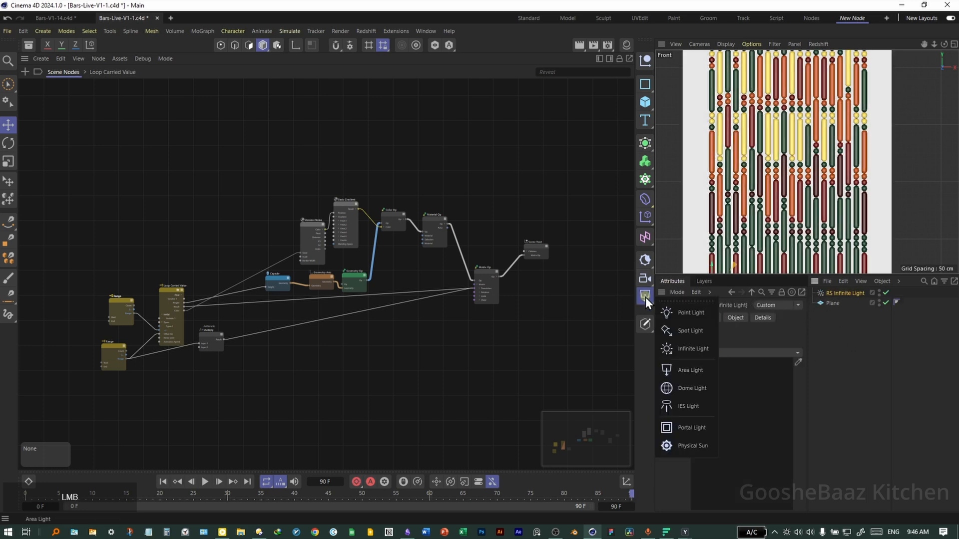
left_click(694, 387)
- Search the asset browser for hdri and assign the zbrush_int HDRI as the dome light's texture
left_click(28, 45)
left_click(70, 96)
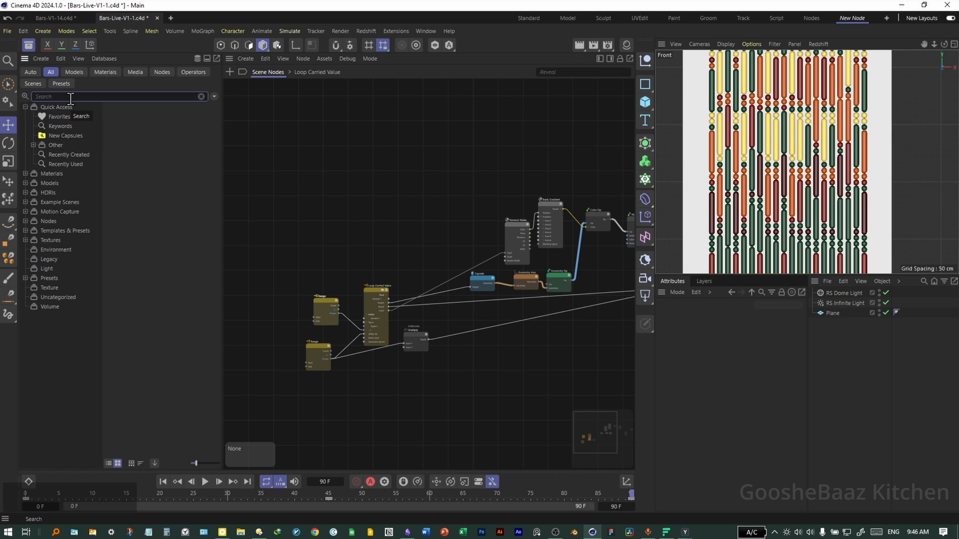
type("hdri")
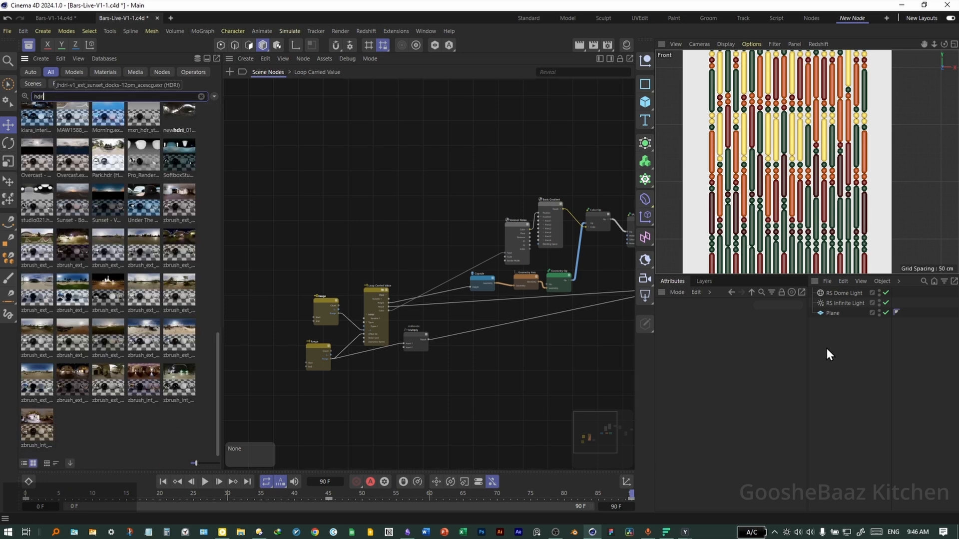
left_click(844, 294)
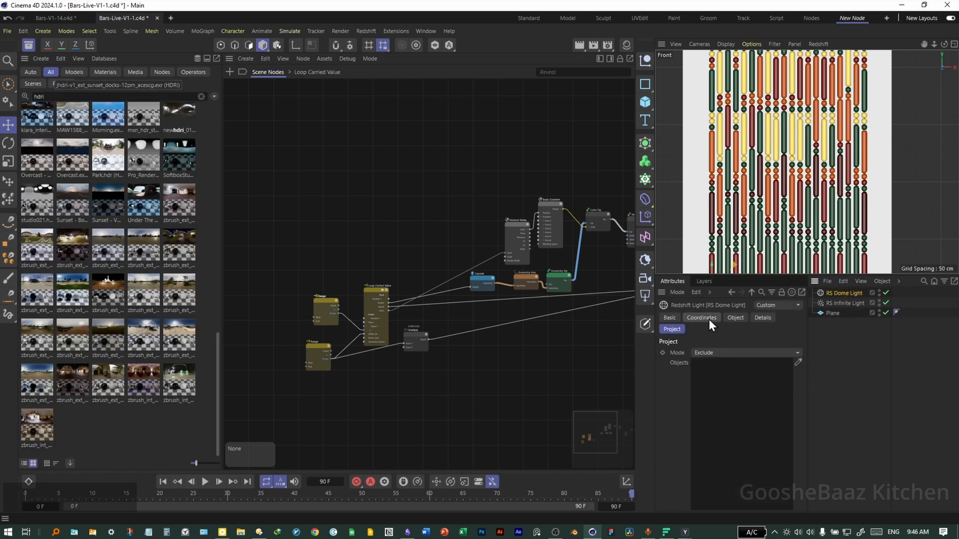
left_click(735, 318)
left_click_drag(35, 436, 737, 441)
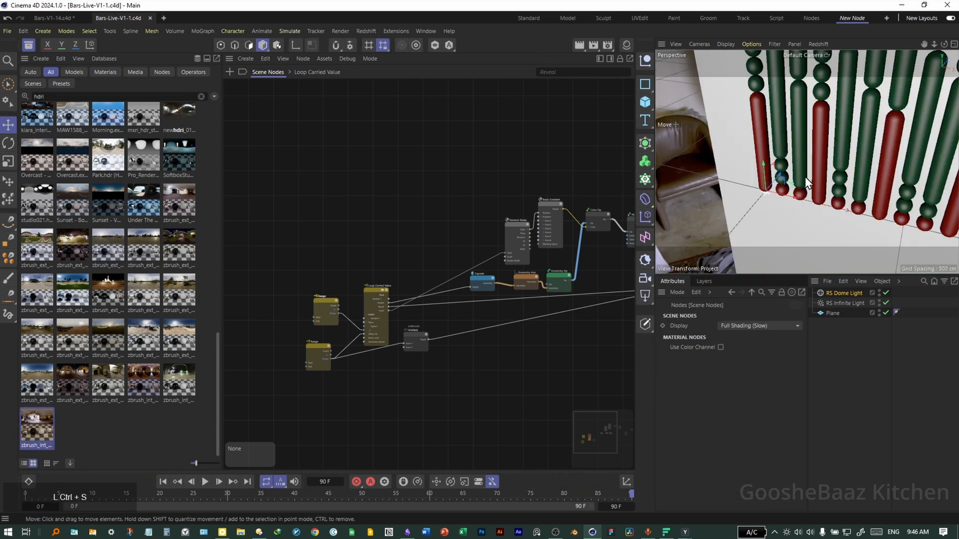
- Add the Plane to the dome light's Project exclusion objects list
left_click(846, 295)
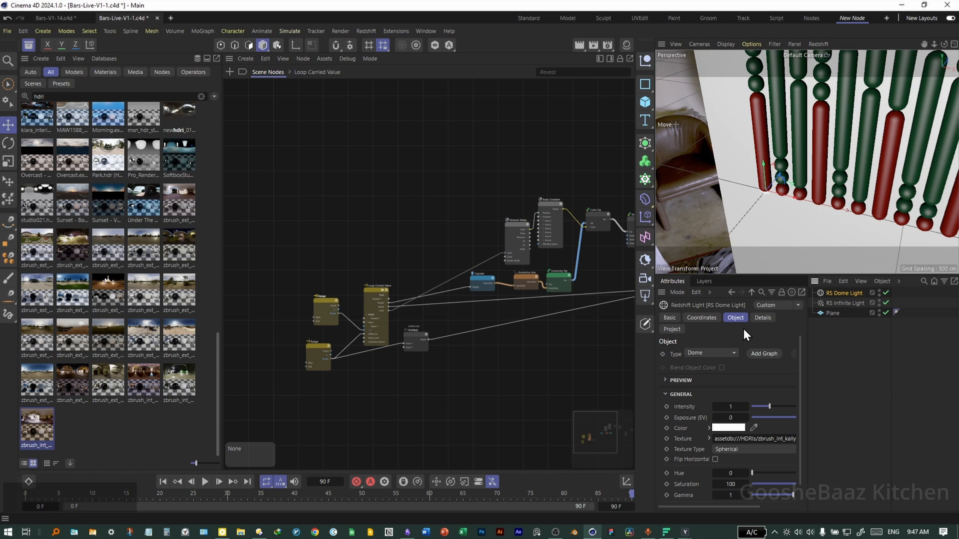
left_click(672, 329)
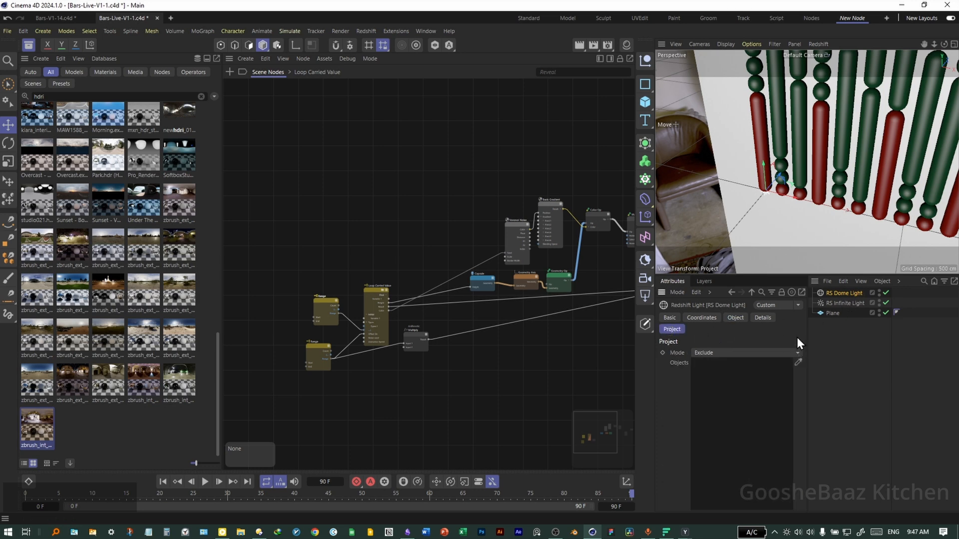
left_click_drag(833, 313, 736, 406)
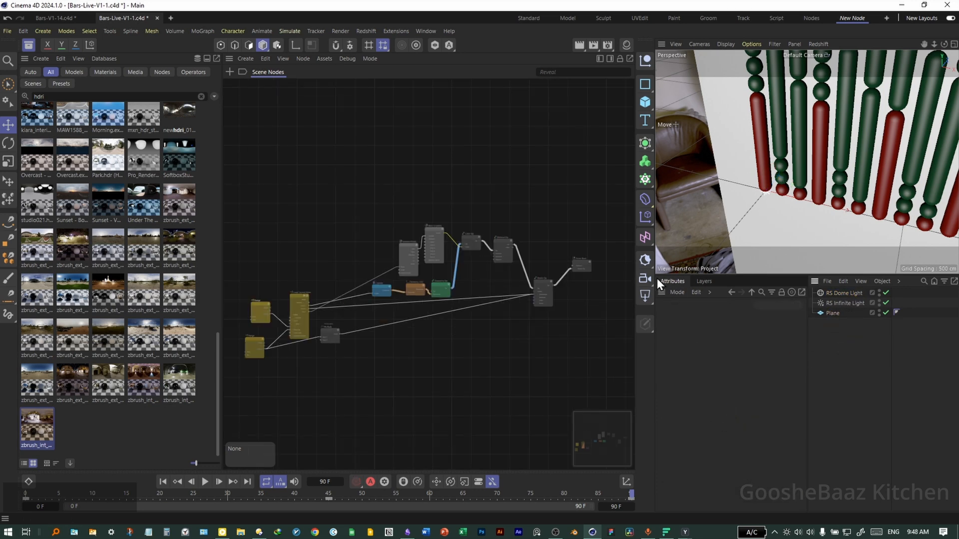
- Close the asset browser and widen the viewport panel
left_click(29, 45)
left_click(28, 45)
left_click(29, 46)
left_click_drag(654, 144, 479, 155)
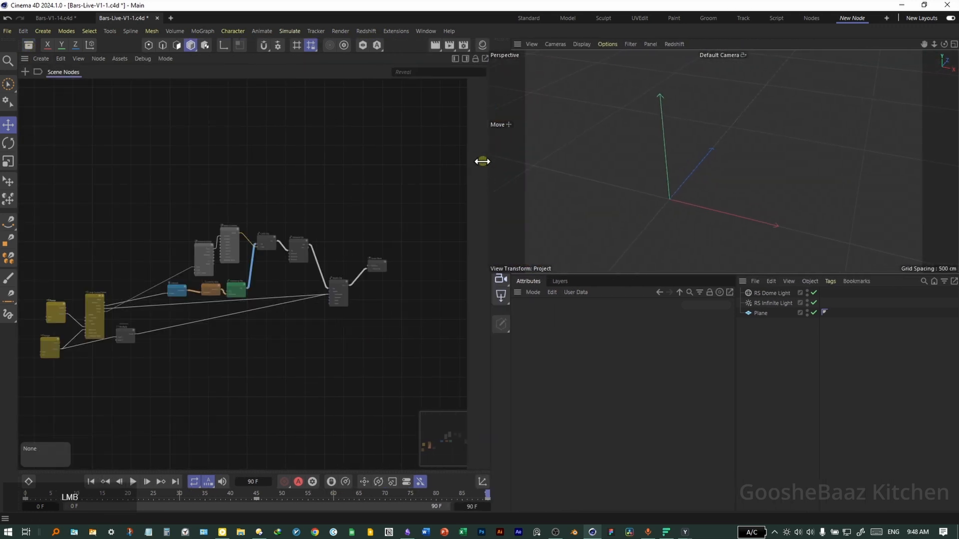
scroll(640, 187, "down", 2)
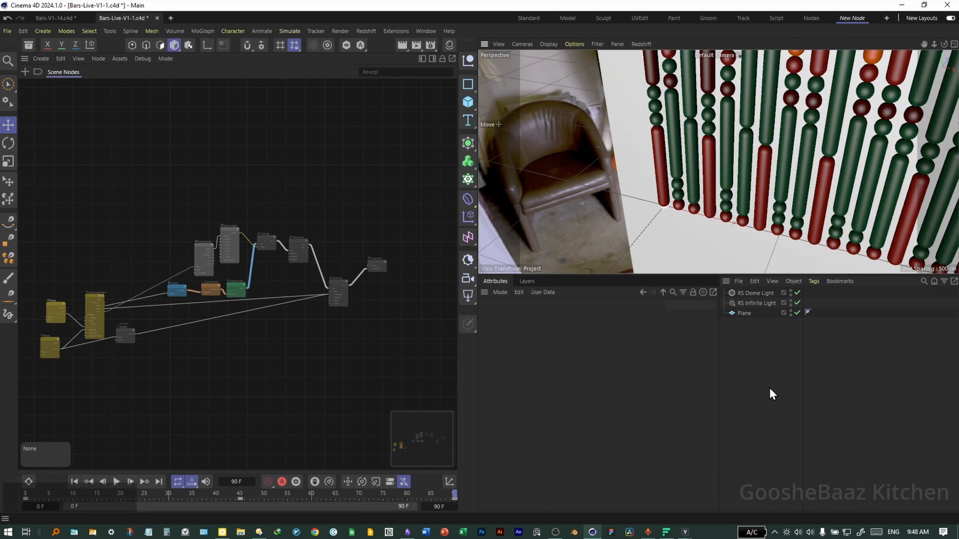
- Add a Redshift Camera and move it back from the bars in the right view
left_click(468, 281)
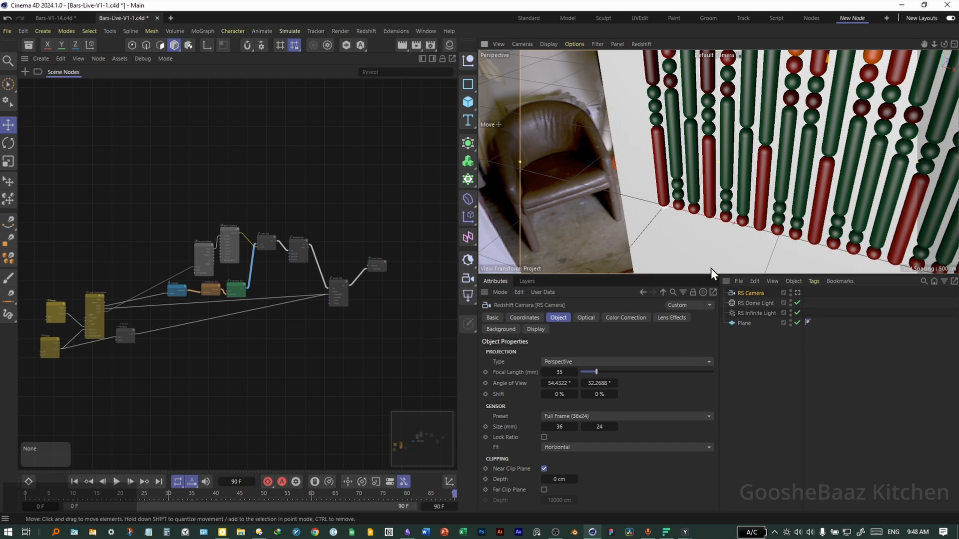
key("alt+0")
key("F3")
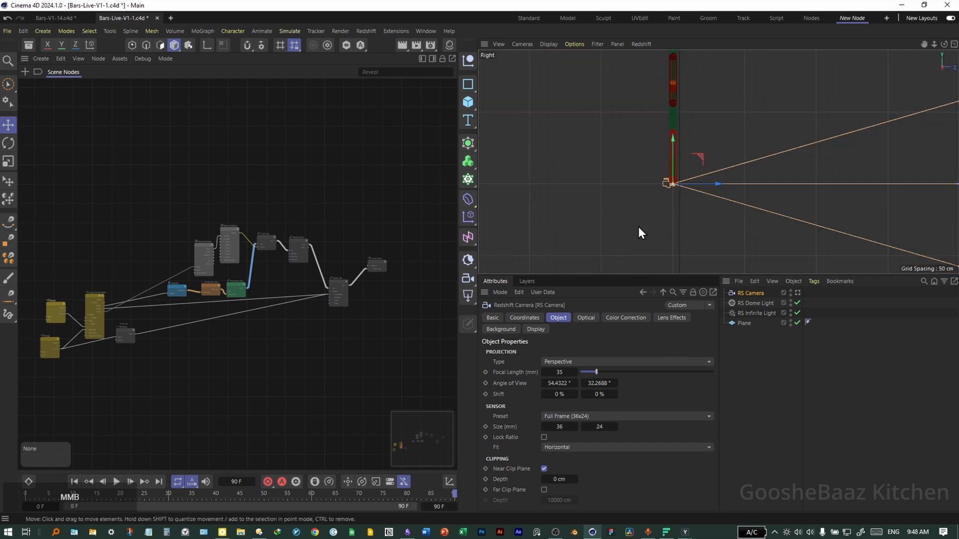
left_click_drag(692, 194, 570, 187)
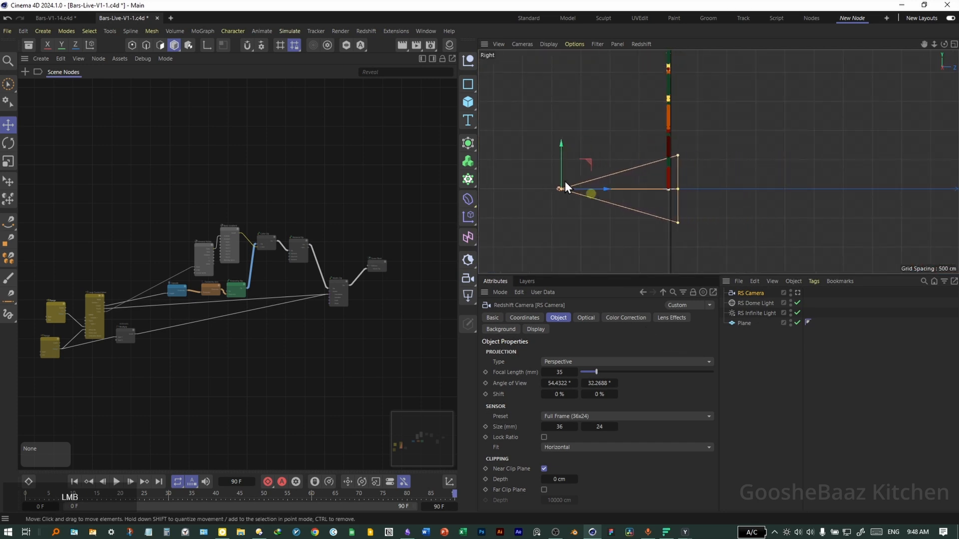
- Open a new floating view panel looking through the RS Camera and enlarge it
left_click(617, 44)
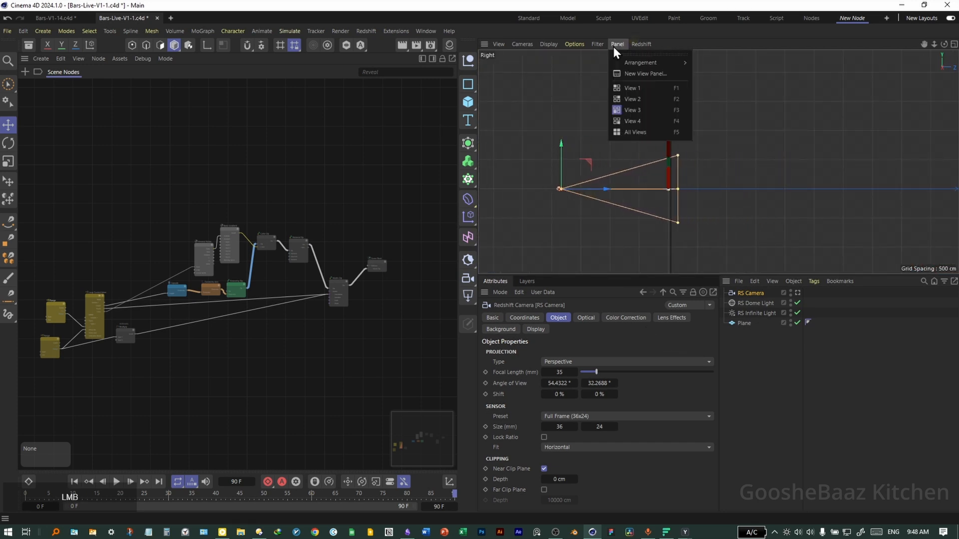
left_click(658, 75)
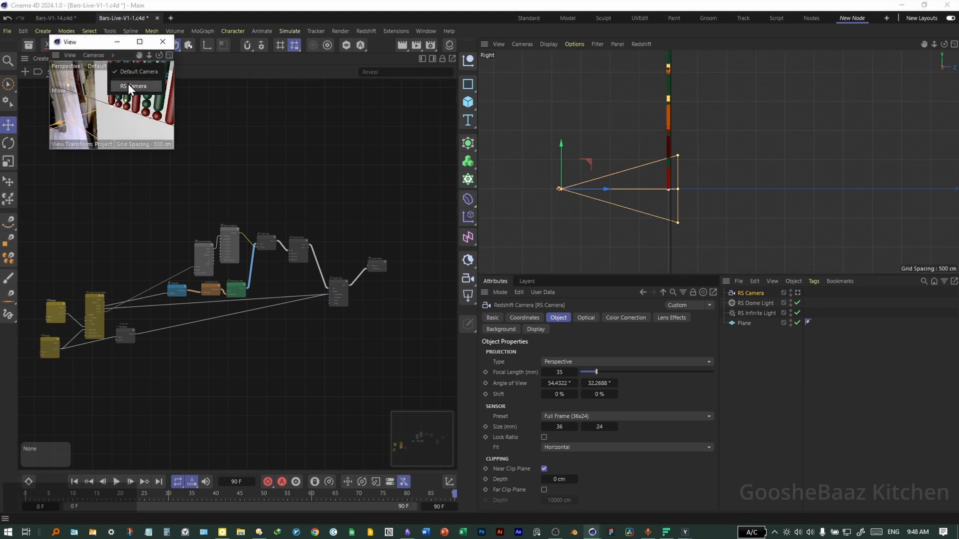
left_click_drag(174, 149, 402, 264)
- Set the camera's focal length to 120 mm
left_click(559, 372)
type("120")
key("Return")
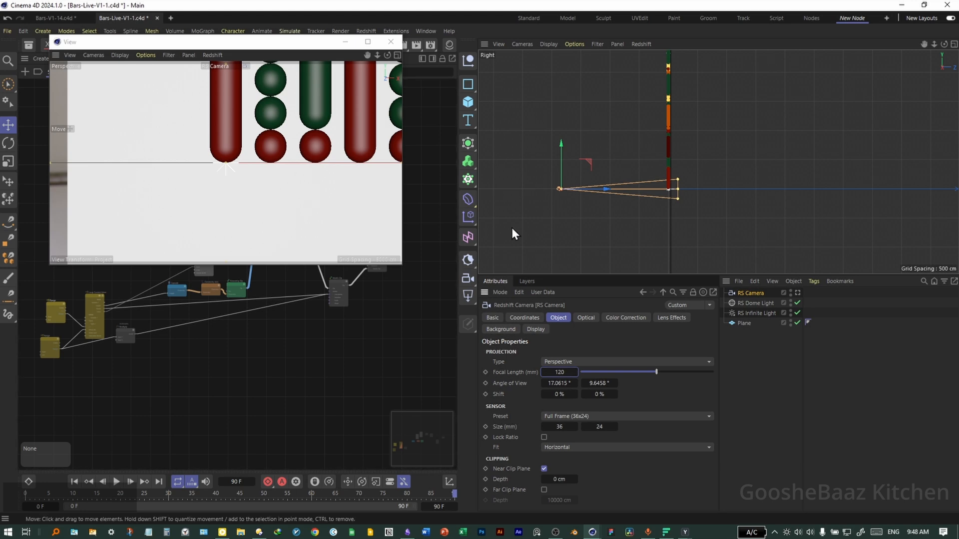
- Reposition the camera in the right and front views to frame the bars
left_click_drag(561, 170, 570, 103)
middle_click(613, 153)
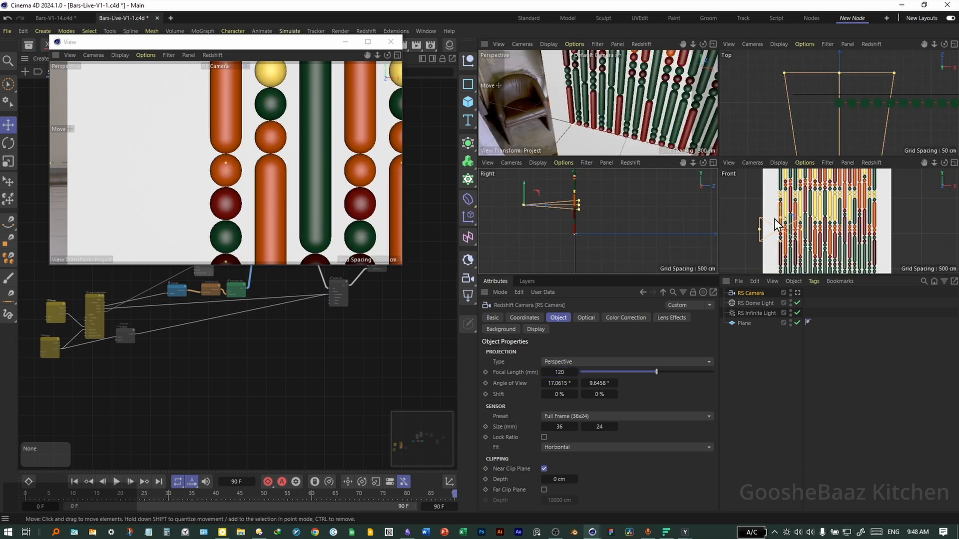
middle_click(773, 220)
left_click_drag(706, 229, 700, 205)
middle_click(754, 227)
middle_click(656, 200)
middle_click(700, 204)
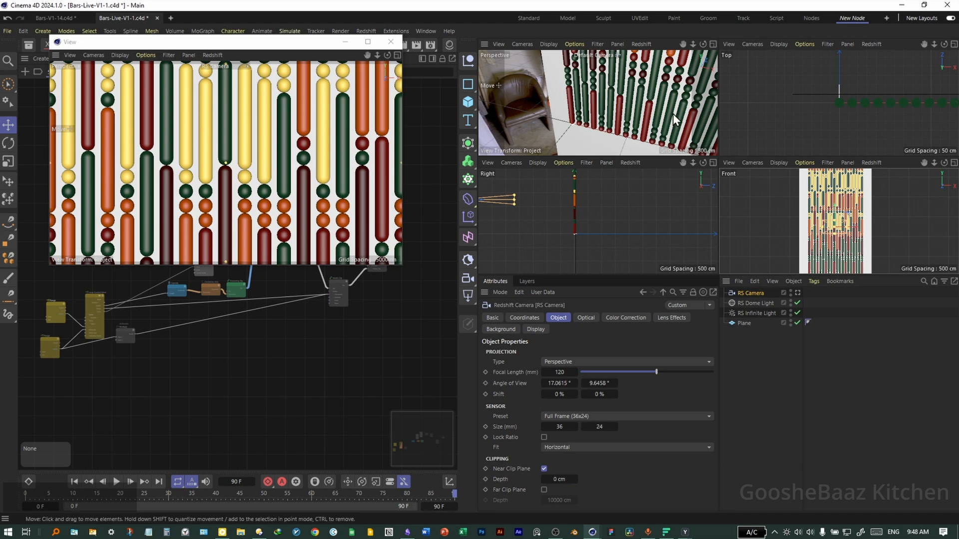
middle_click(550, 217)
middle_click(658, 214)
middle_click(791, 182)
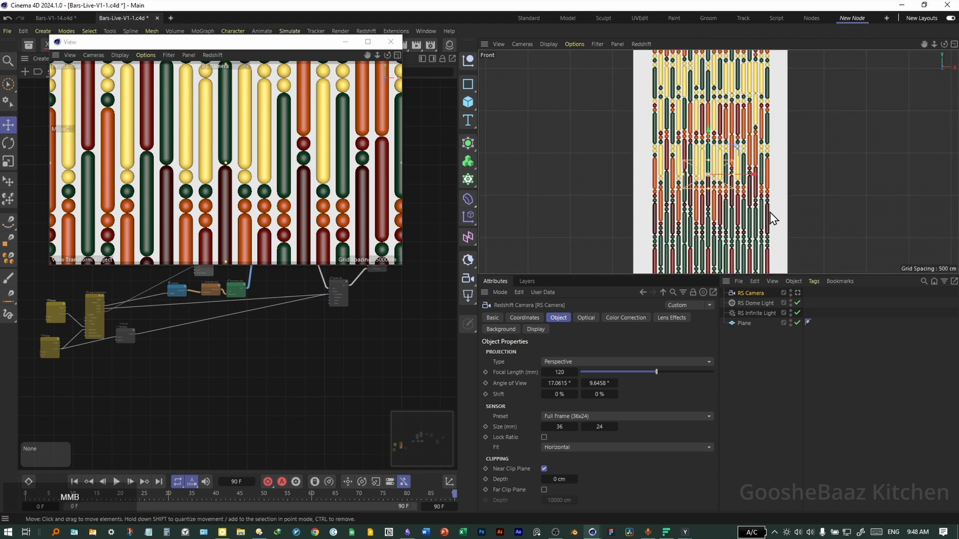
middle_click(587, 206)
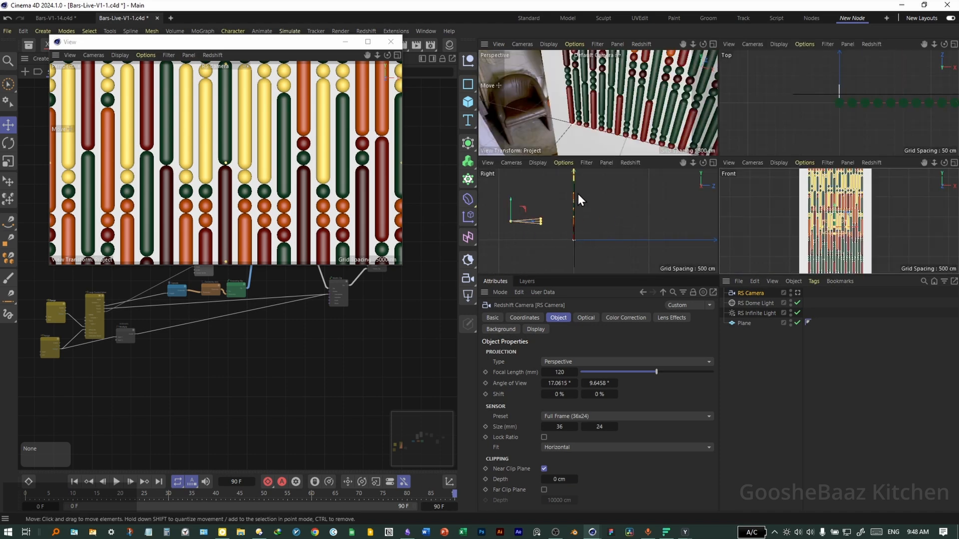
middle_click(608, 136)
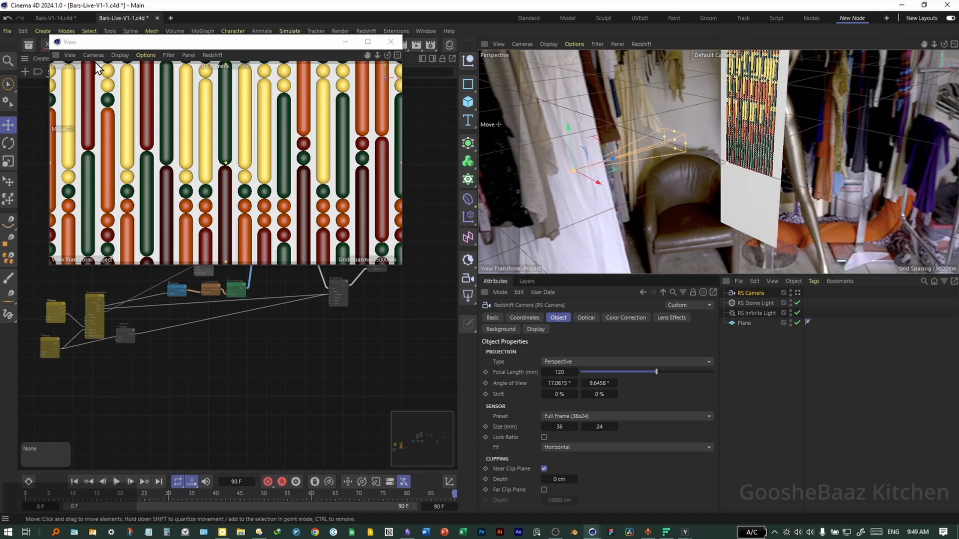
- Use the camera view panel as the render view and save the scene
left_click(80, 58)
mouse_move(71, 58)
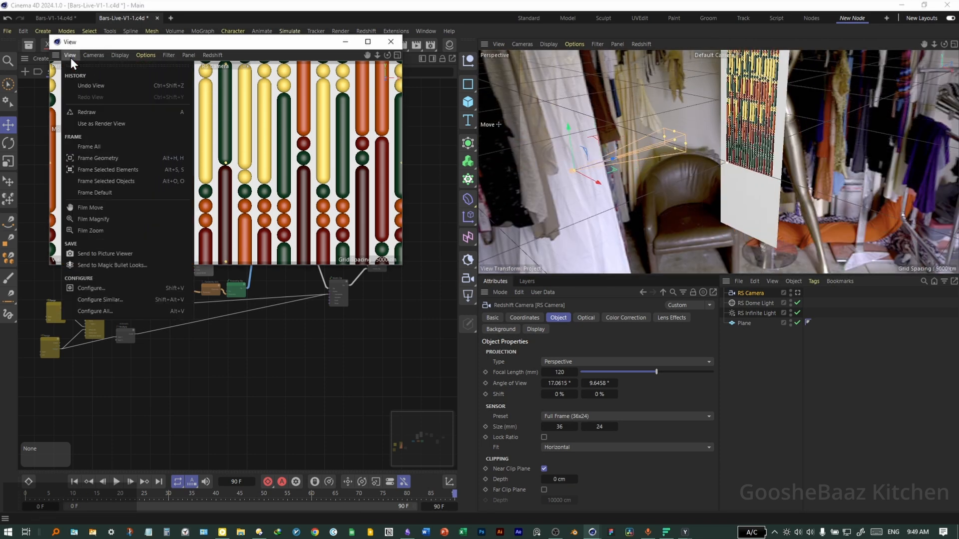
left_click(107, 123)
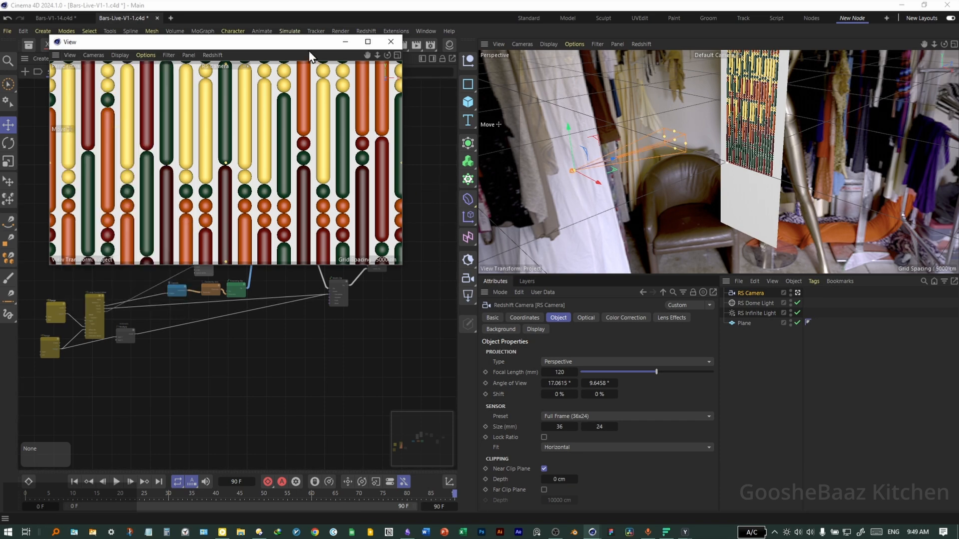
key("ctrl+s")
- Search the asset browser's materials for plastic and load a blue Plastic Rough material into the material manager
left_click_drag(299, 44, 501, 201)
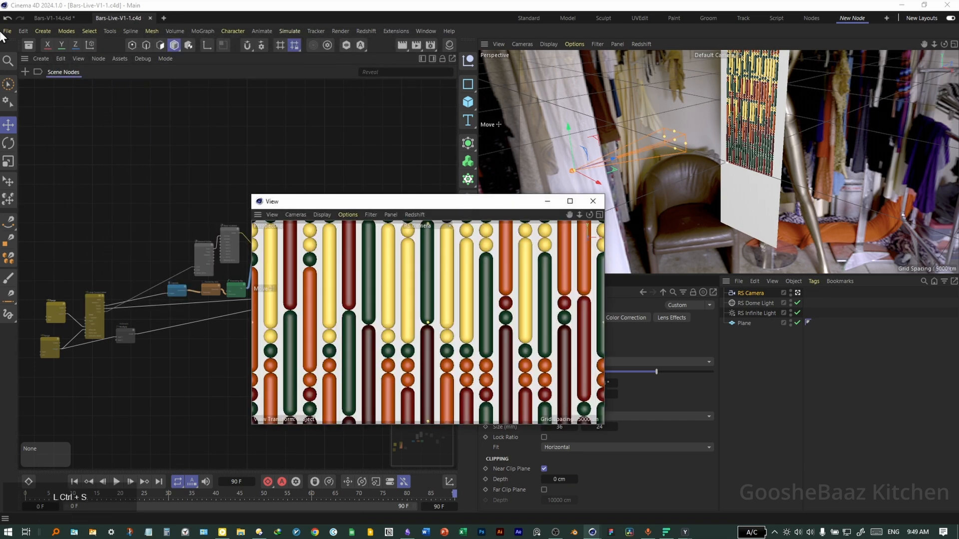
left_click(29, 45)
left_click(143, 96)
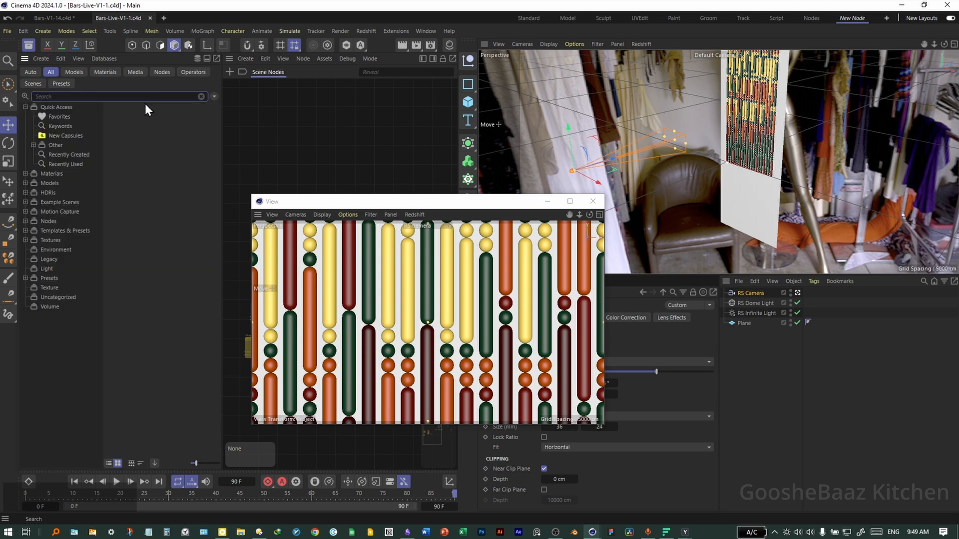
type("plastic")
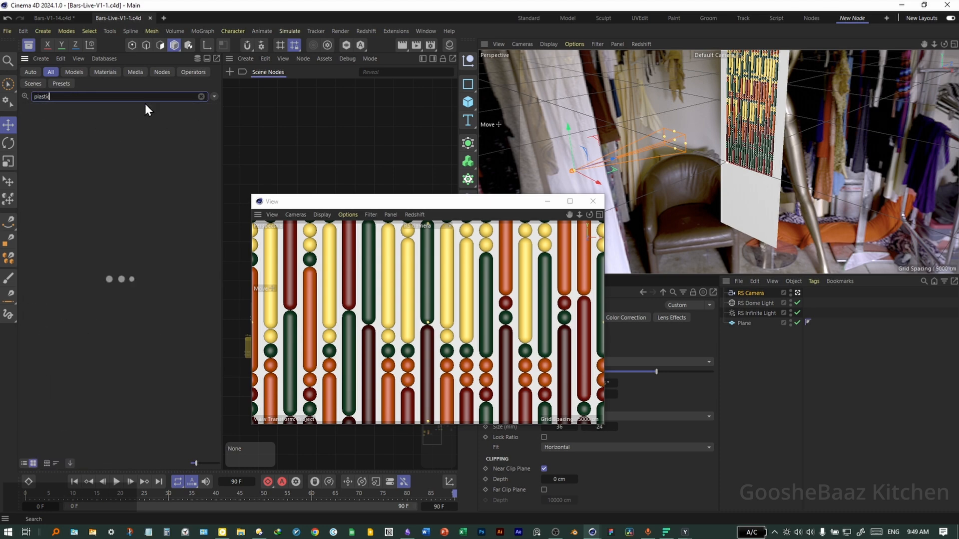
left_click(93, 74)
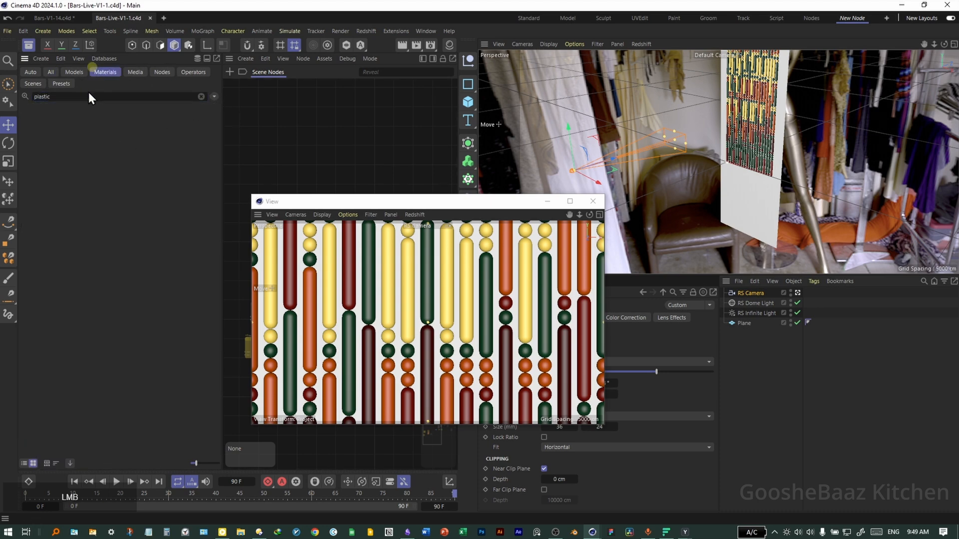
left_click(448, 45)
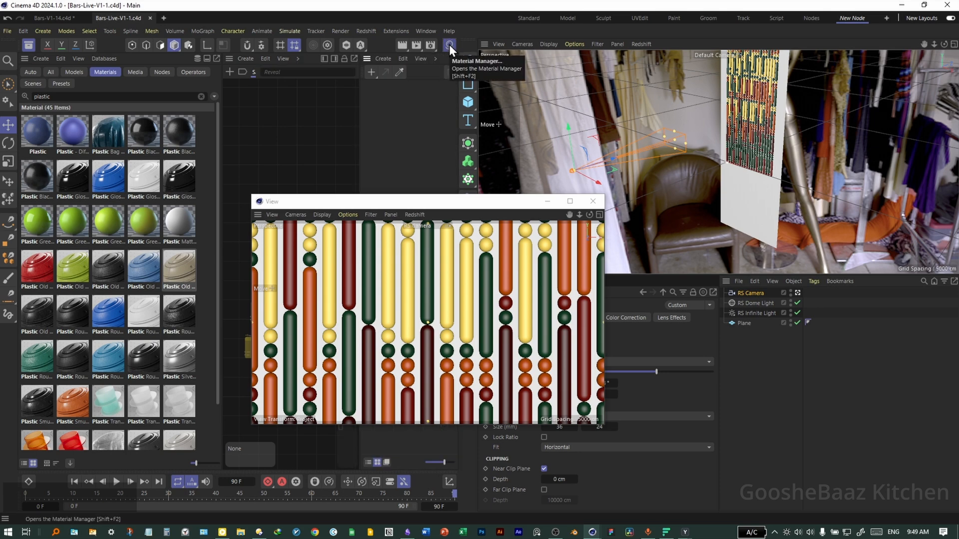
scroll(172, 288, "down", 2)
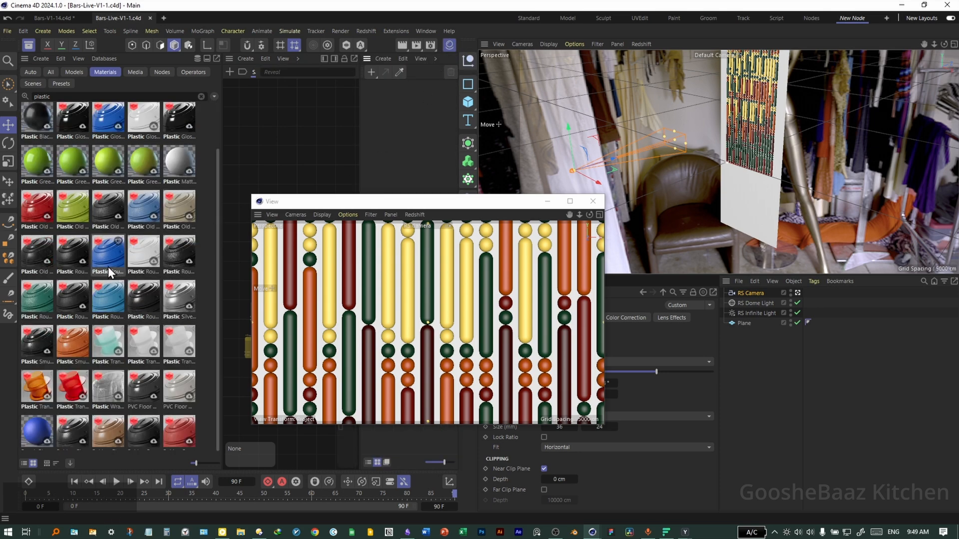
left_click_drag(112, 267, 398, 127)
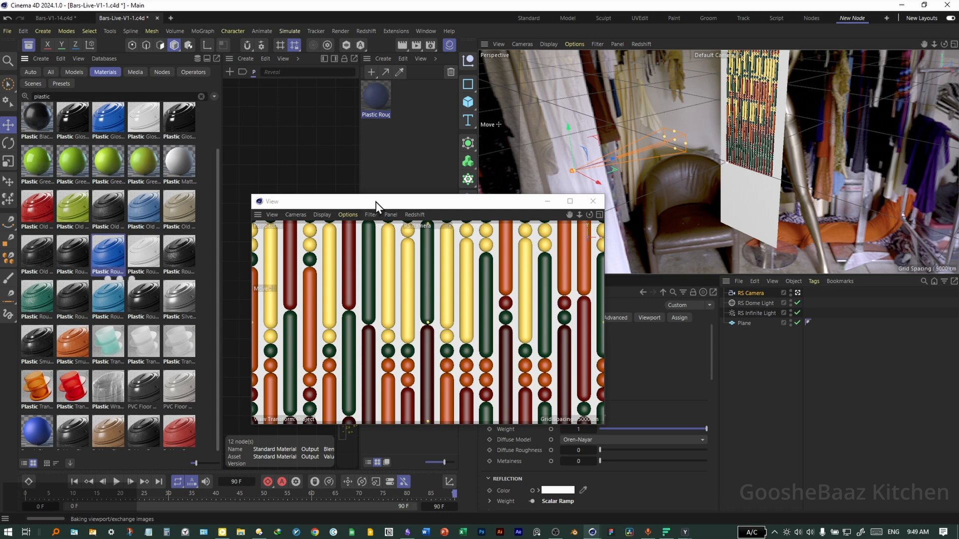
- Load the Plastic Rough 002 DarkPetrol 40cm material and apply it to the Plane
left_click_drag(376, 202, 530, 259)
scroll(86, 295, "down", 1)
left_click_drag(46, 310, 355, 181)
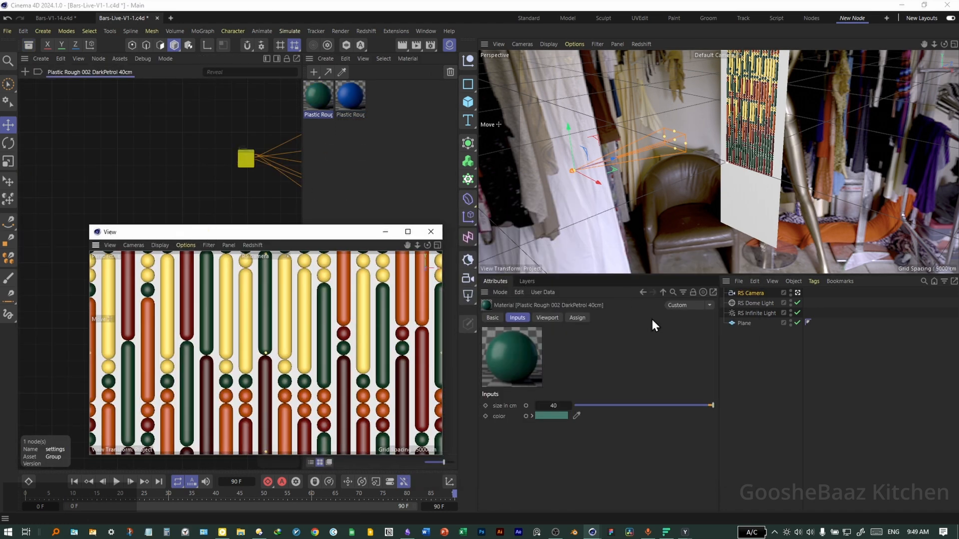
left_click_drag(309, 140, 749, 324)
- Open the Redshift RenderView and start a progressive render preview
left_click(391, 142)
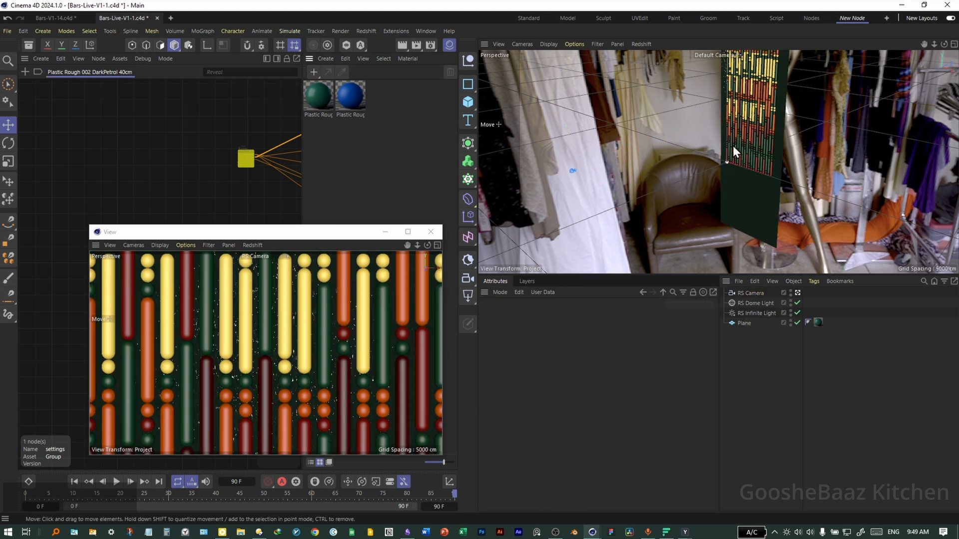
left_click_drag(417, 47, 456, 100)
left_click(479, 134)
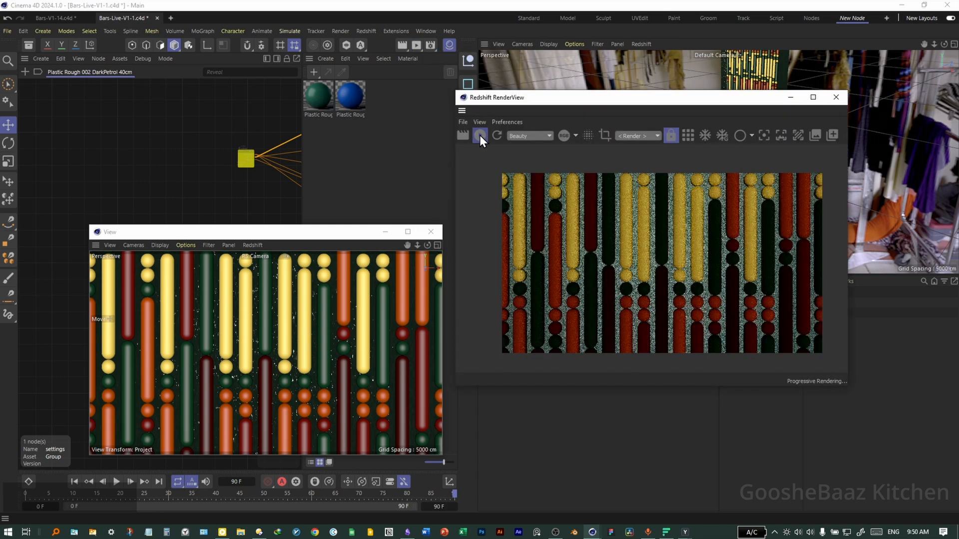
left_click_drag(730, 97, 332, 102)
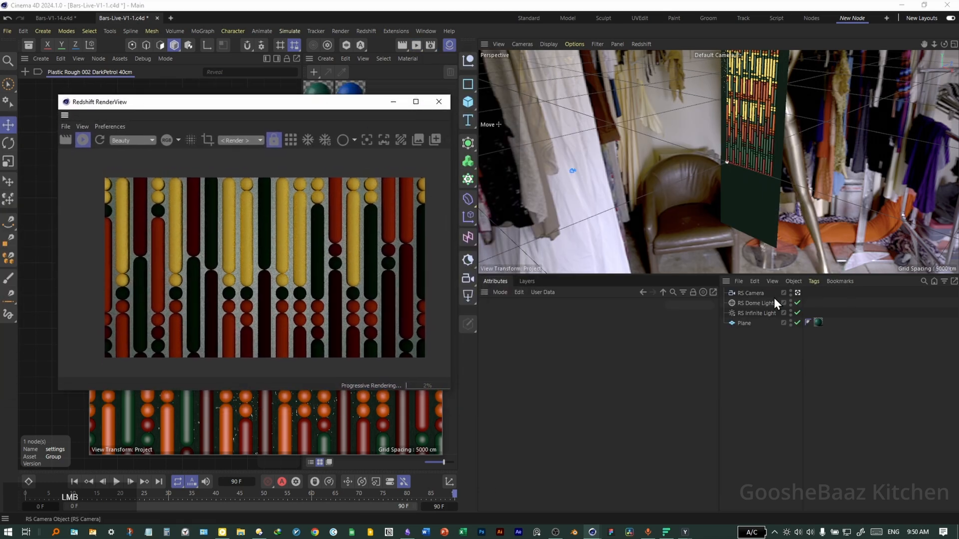
- Set the RS Infinite Light's exposure to 2
left_click(754, 314)
left_click(558, 318)
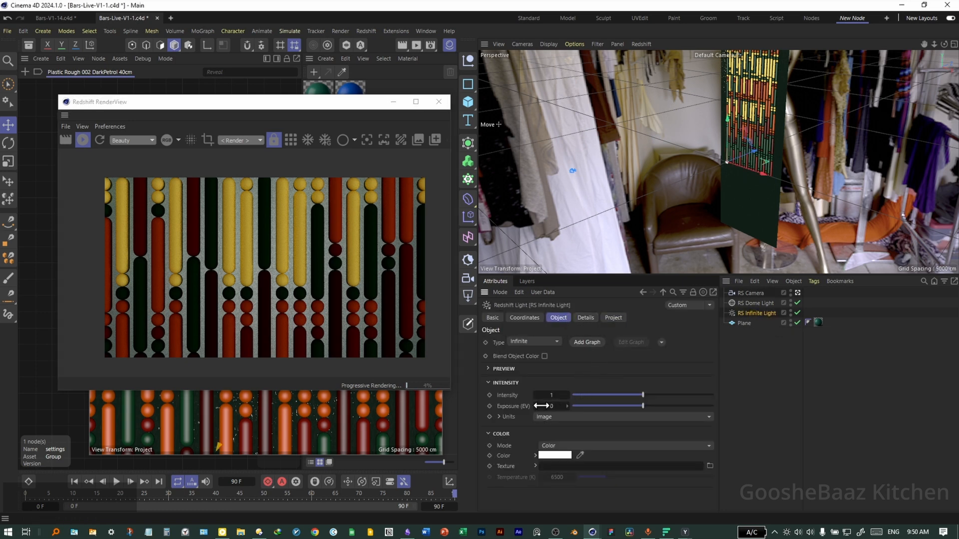
left_click(565, 407)
type("2")
key("Return")
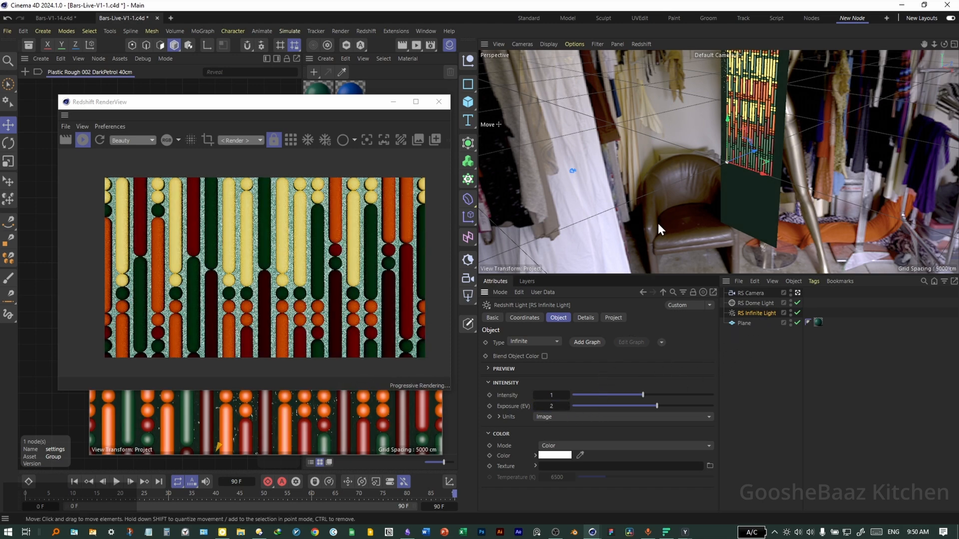
- Move and rotate the RS Infinite Light in the Right view so it tilts down toward the bars
middle_click(732, 188)
middle_click(641, 207)
key("r")
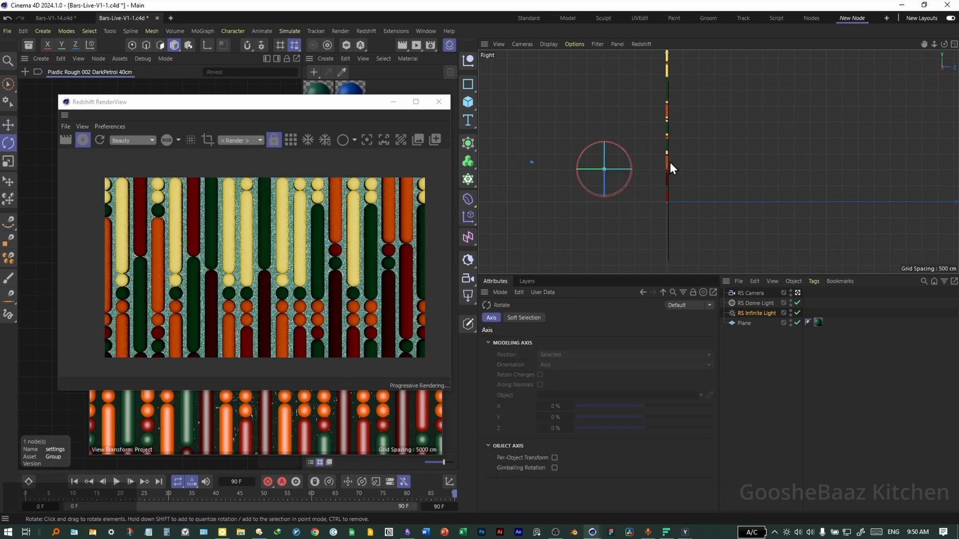
key("ctrl+z")
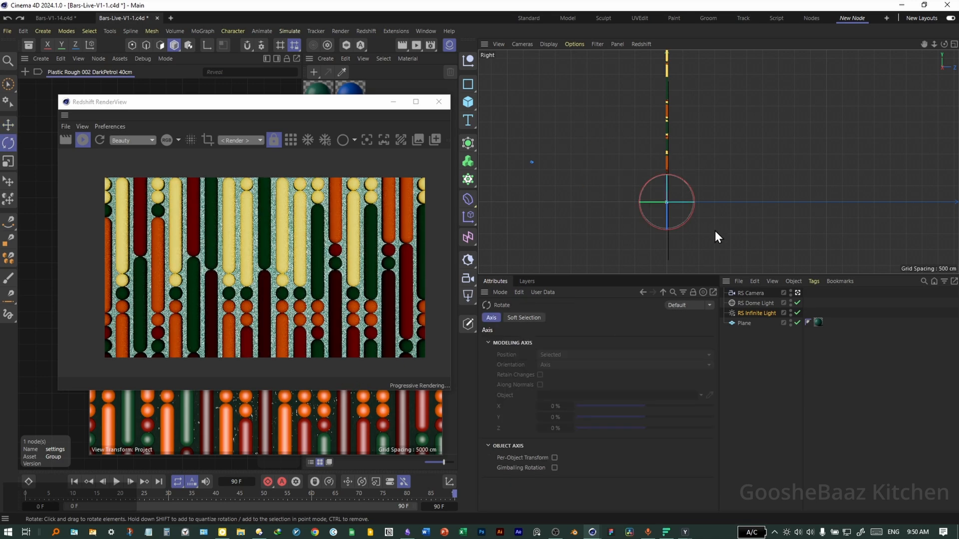
key("e")
left_click_drag(722, 228, 636, 195)
key("r")
left_click_drag(639, 196, 685, 182)
key("w")
middle_click(609, 223)
middle_click(609, 115)
left_click_drag(676, 159, 700, 248)
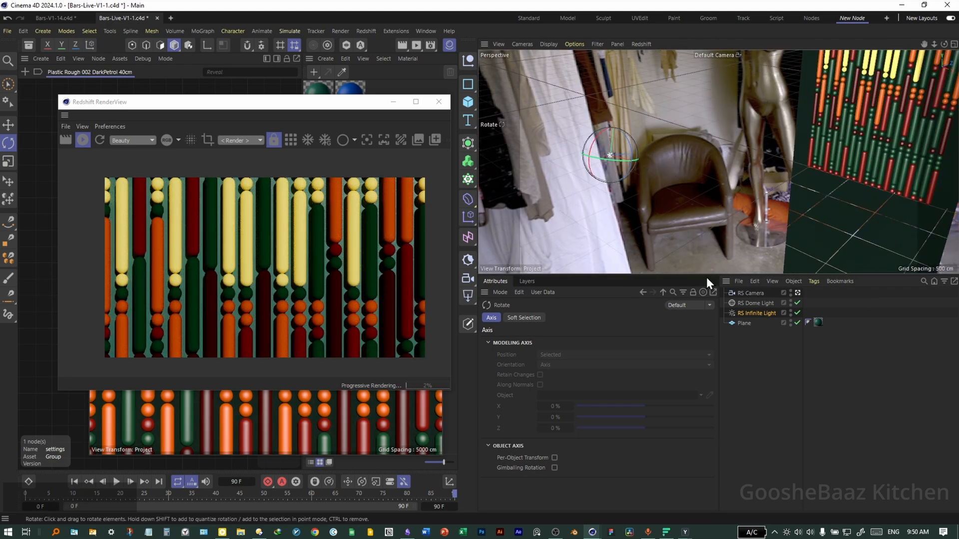
- Set the RS Dome Light's exposure to 1
left_click(763, 314)
left_click(539, 320)
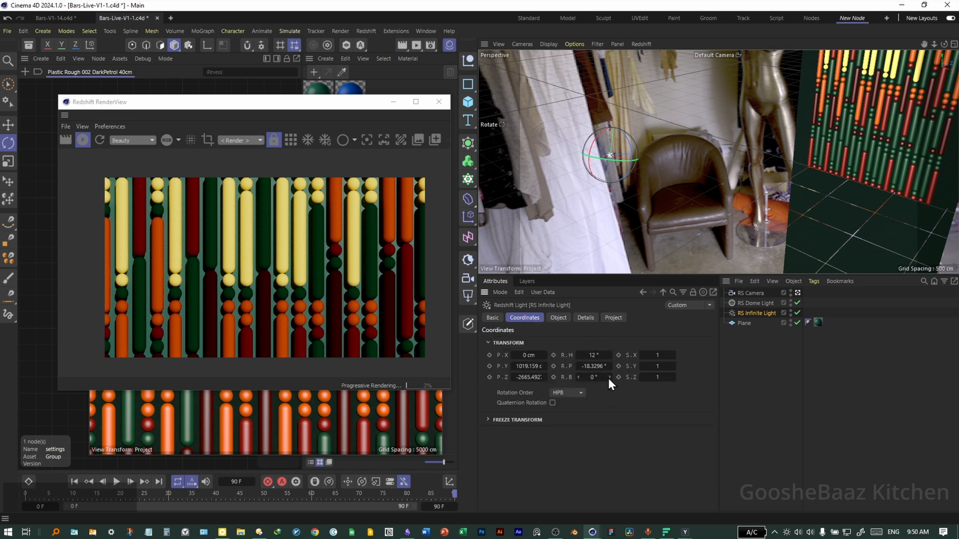
left_click(753, 303)
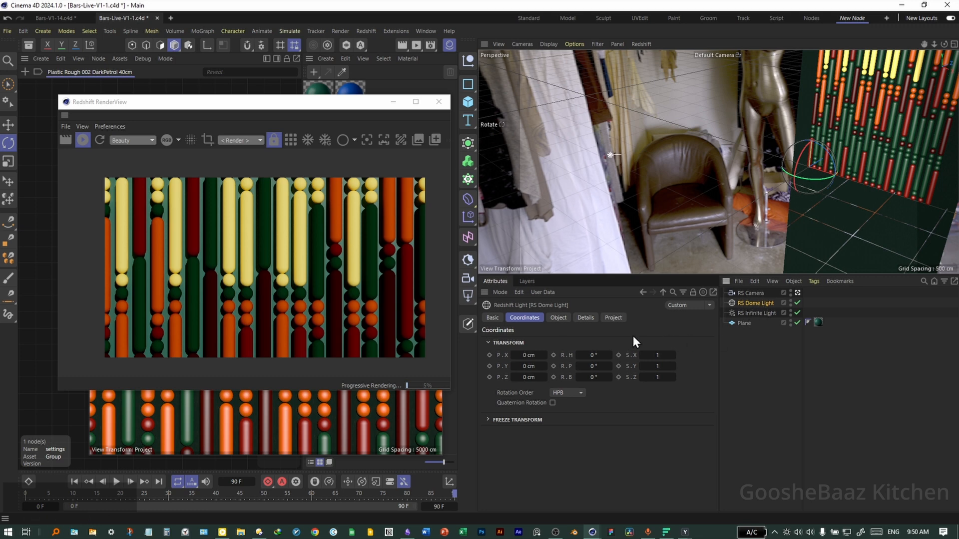
left_click(559, 318)
left_click_drag(554, 403, 562, 402)
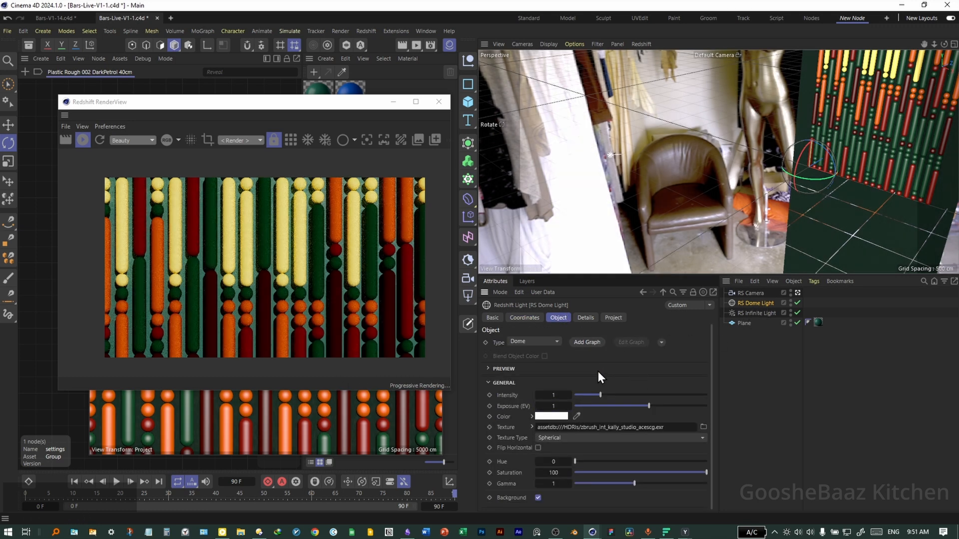
- Set the RS Infinite Light's shadow softness to 20
left_click(756, 314)
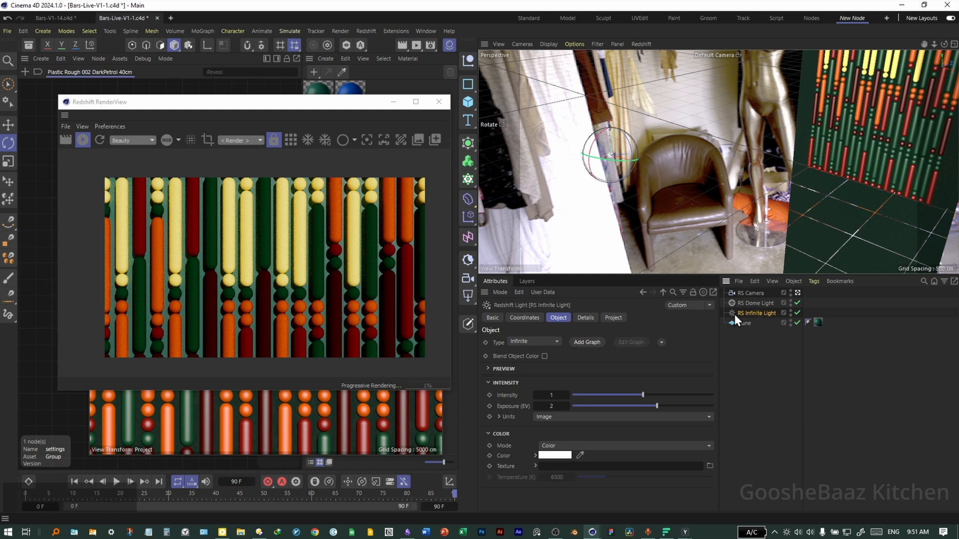
left_click(589, 319)
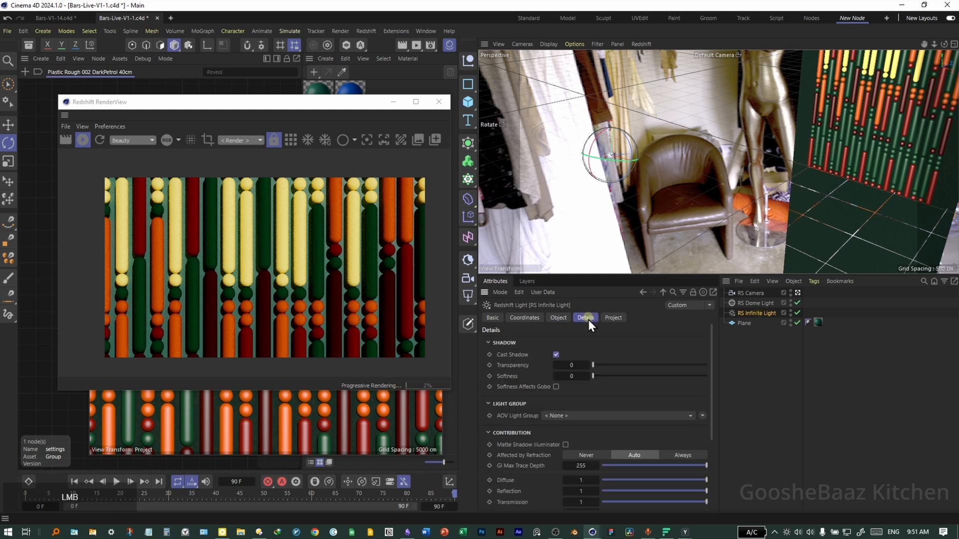
double_click(573, 376)
type("10")
key("Return")
scroll(328, 245, "up", 4)
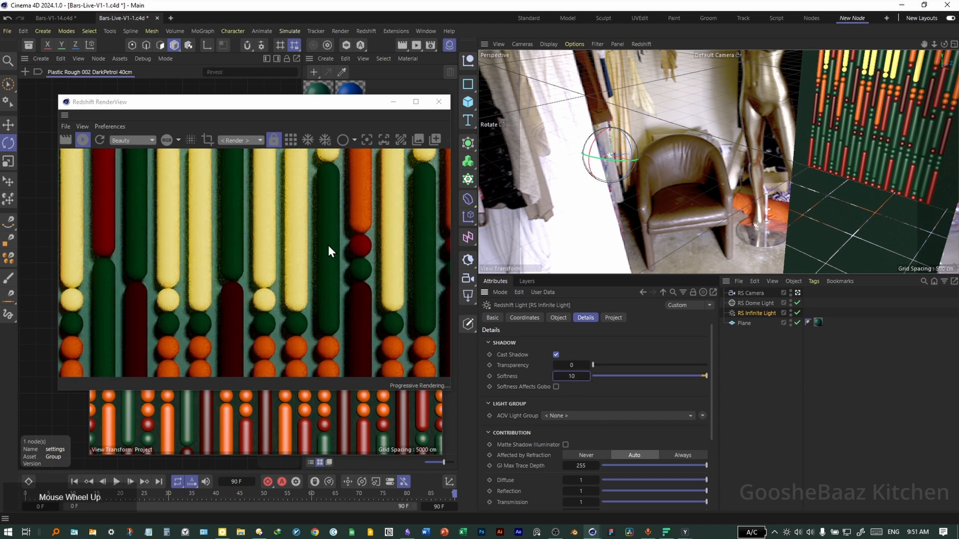
scroll(431, 313, "down", 2)
scroll(328, 304, "down", 4)
scroll(335, 274, "up", 3)
type("20")
key("Return")
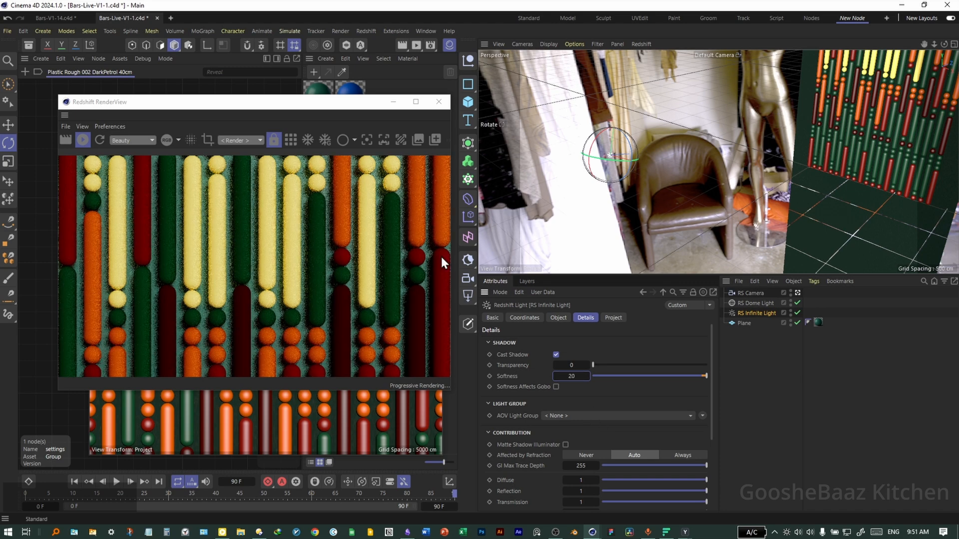
- Move the Redshift RenderView window to the upper right of the screen
scroll(333, 250, "down", 2)
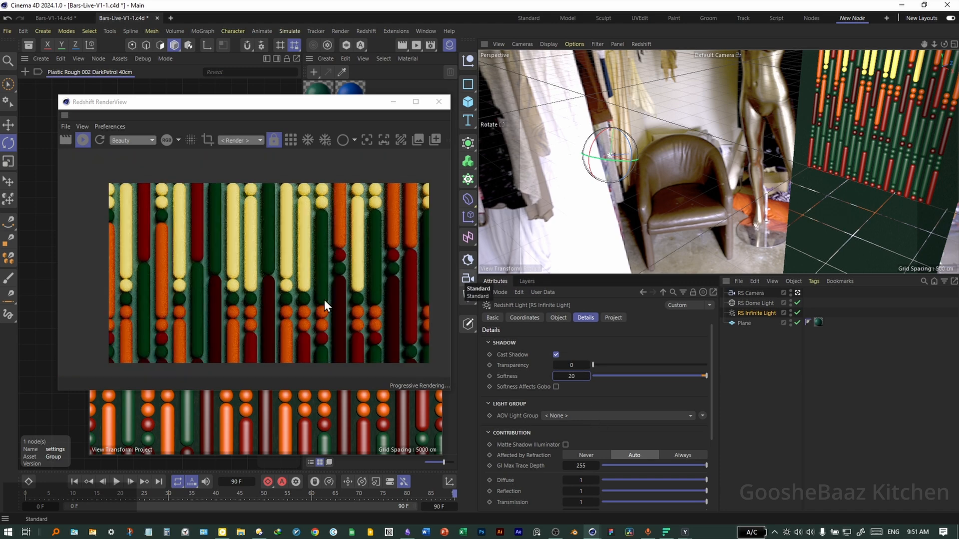
scroll(328, 289, "down", 2)
left_click_drag(348, 107, 458, 140)
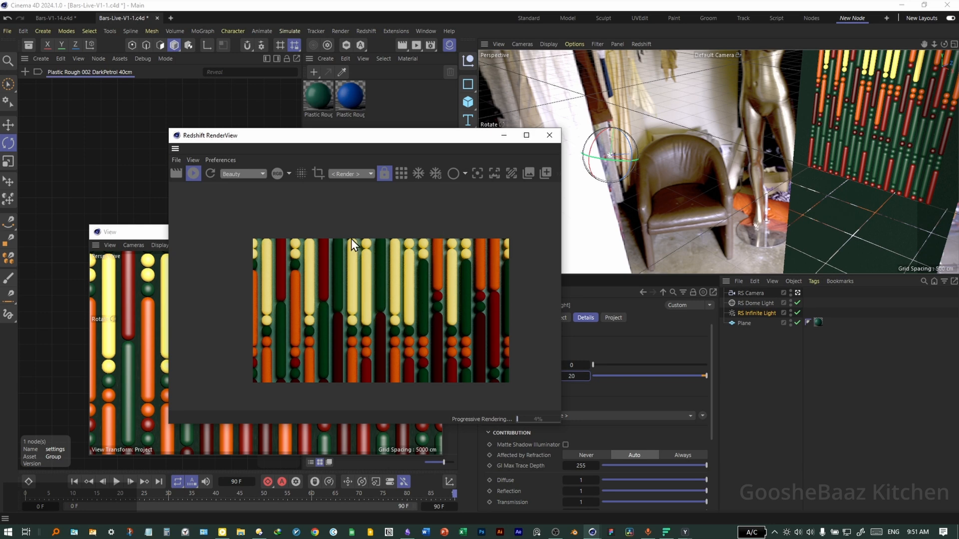
left_click_drag(381, 140, 733, 20)
left_click(385, 232)
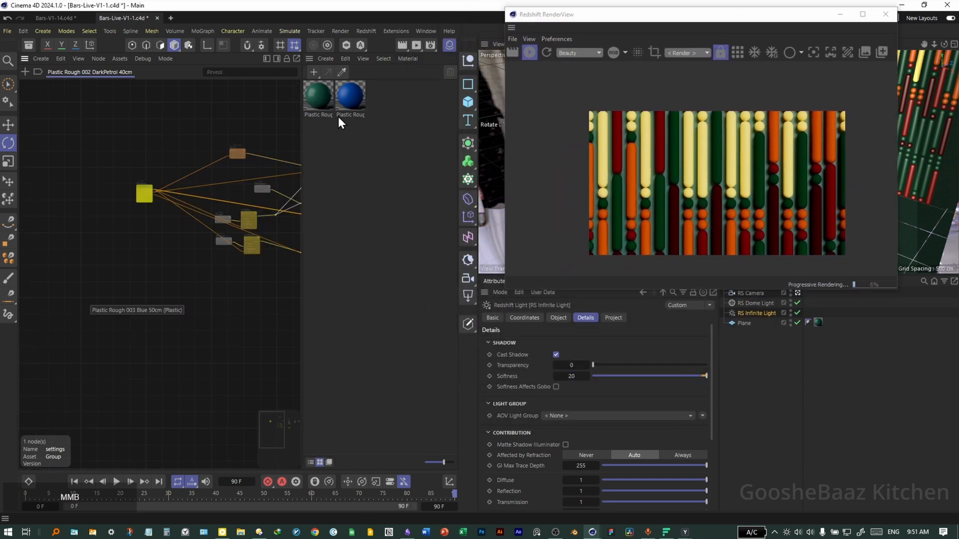
- Assign the Plastic Rough 001 Blue material to the Material Op node in the scene nodes graph
left_click(169, 60)
left_click(179, 78)
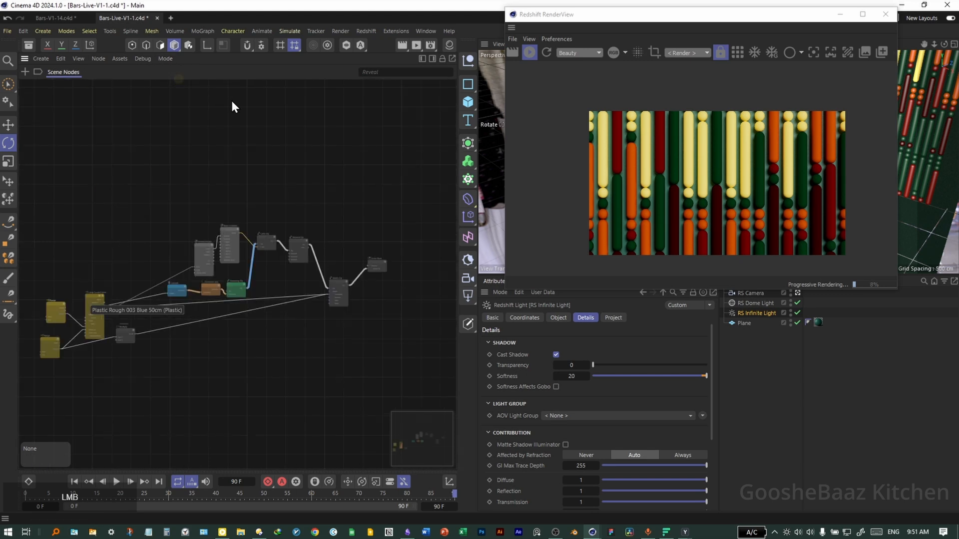
scroll(299, 305, "up", 5)
left_click(242, 174)
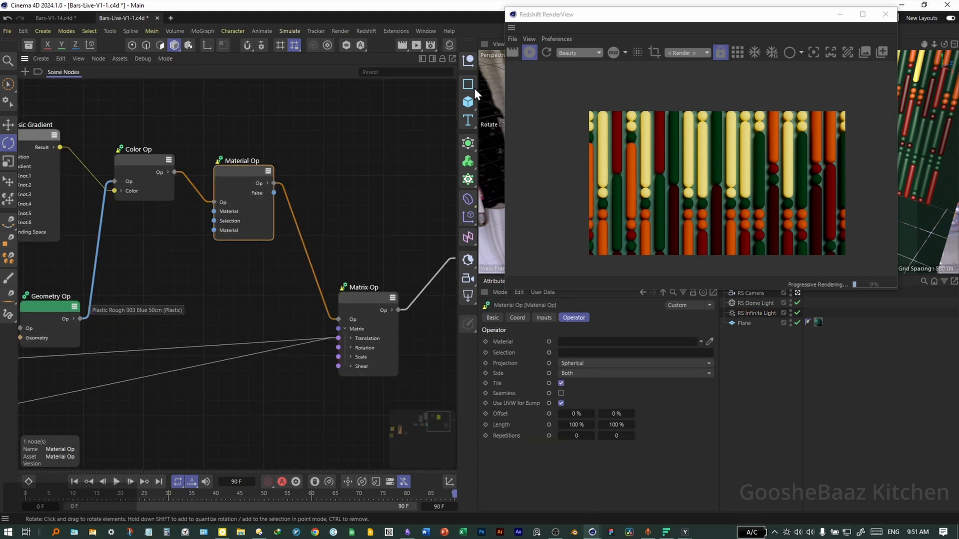
left_click(449, 45)
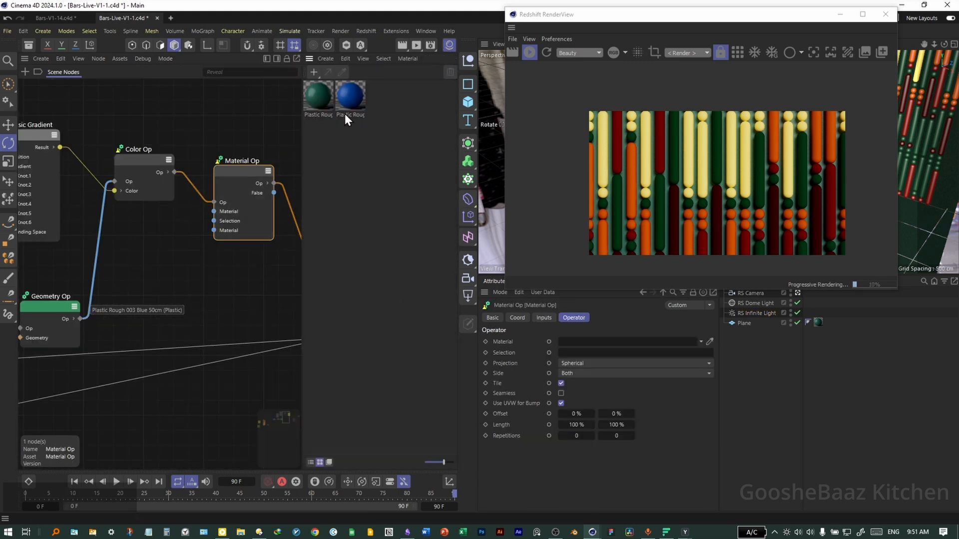
left_click_drag(348, 103, 577, 348)
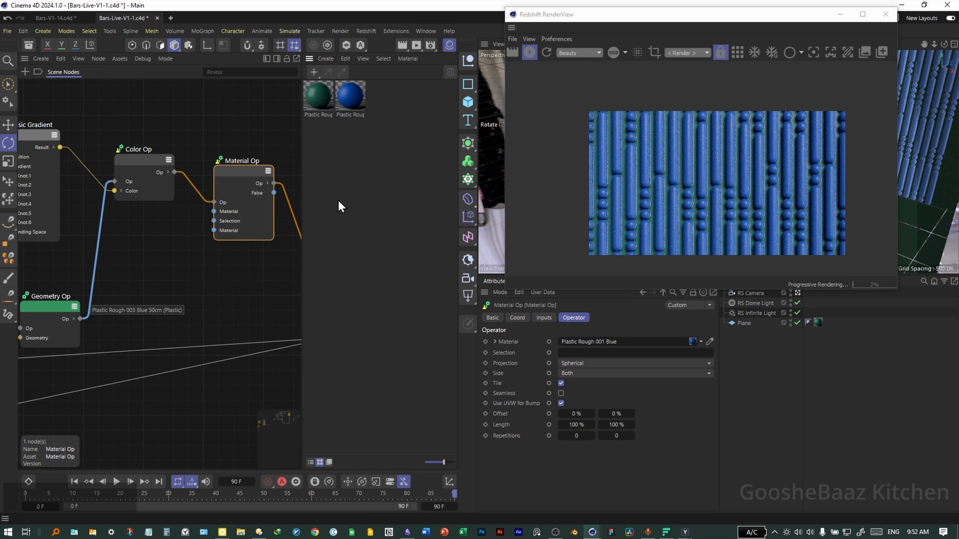
- Open the Plastic Rough 001 Blue material's node graph and add a Color User Data node
left_click(350, 100)
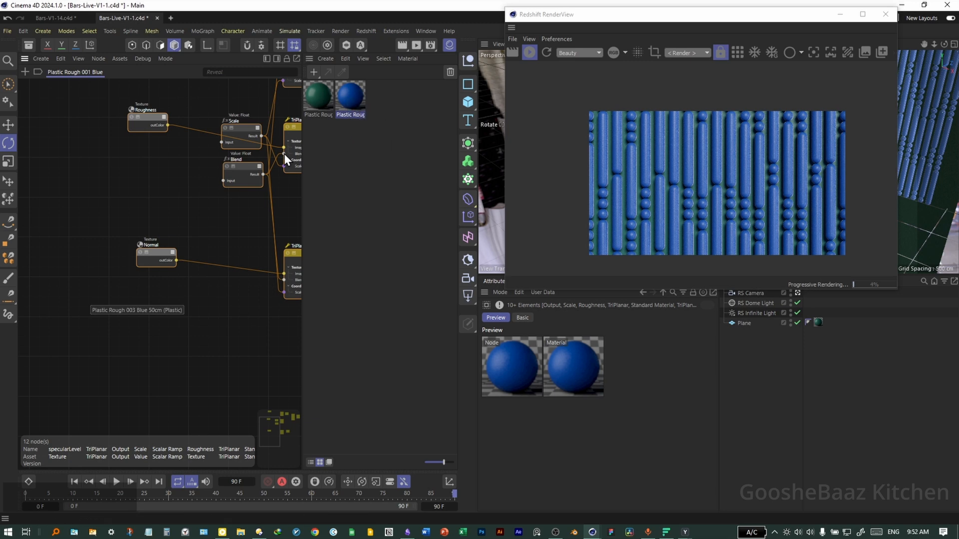
middle_click_drag(298, 151, 190, 225)
middle_click_drag(213, 64, 180, 88)
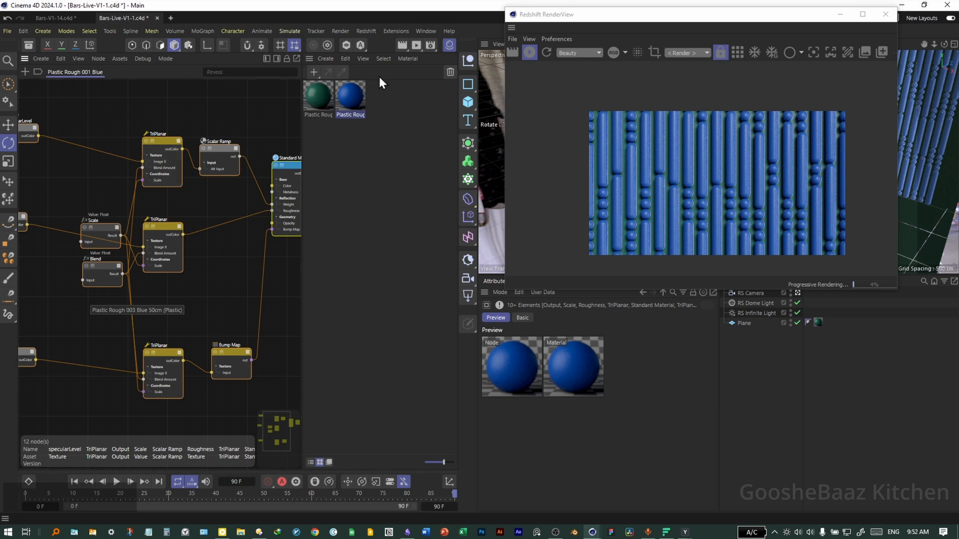
left_click(448, 44)
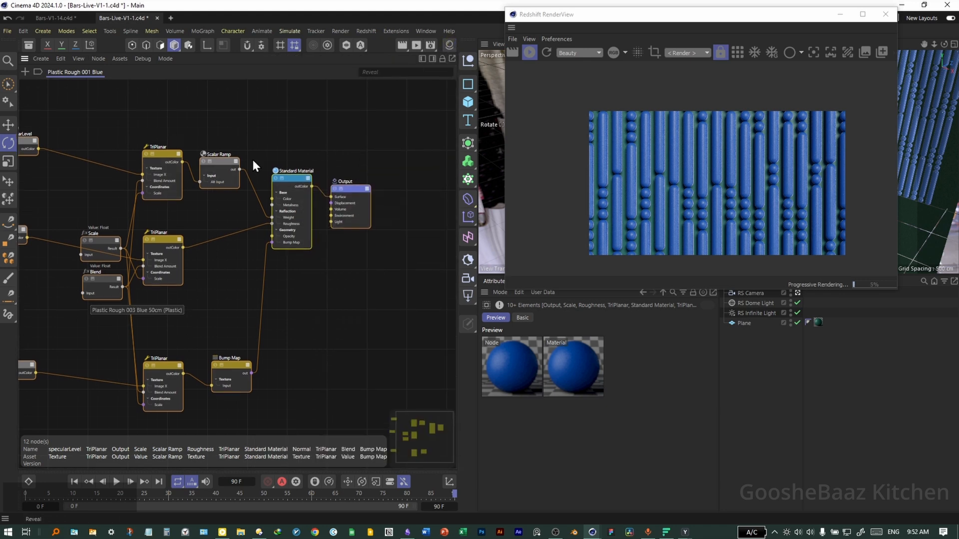
middle_click_drag(252, 159, 253, 179)
double_click(253, 179)
type("ccc")
key("BackSpace")
key("BackSpace")
key("BackSpace")
type("user")
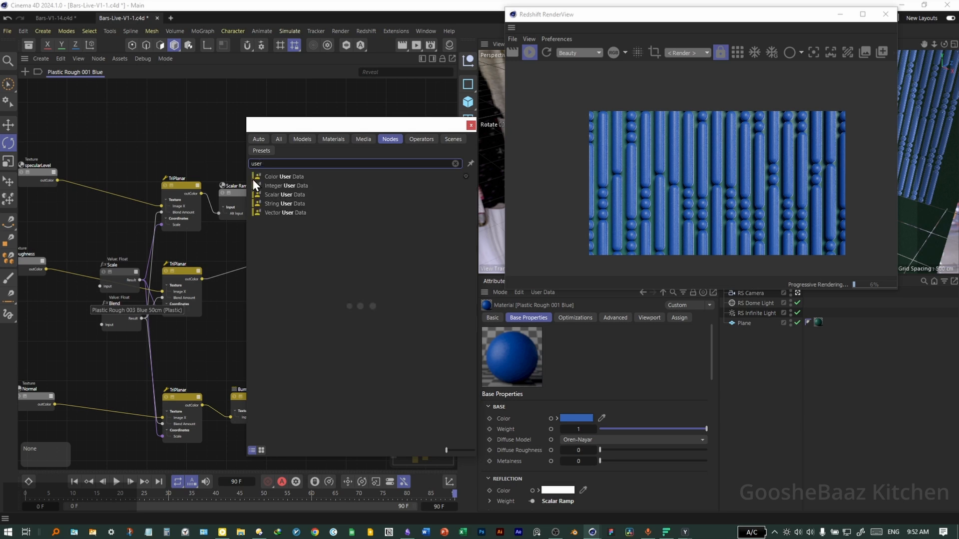
double_click(286, 179)
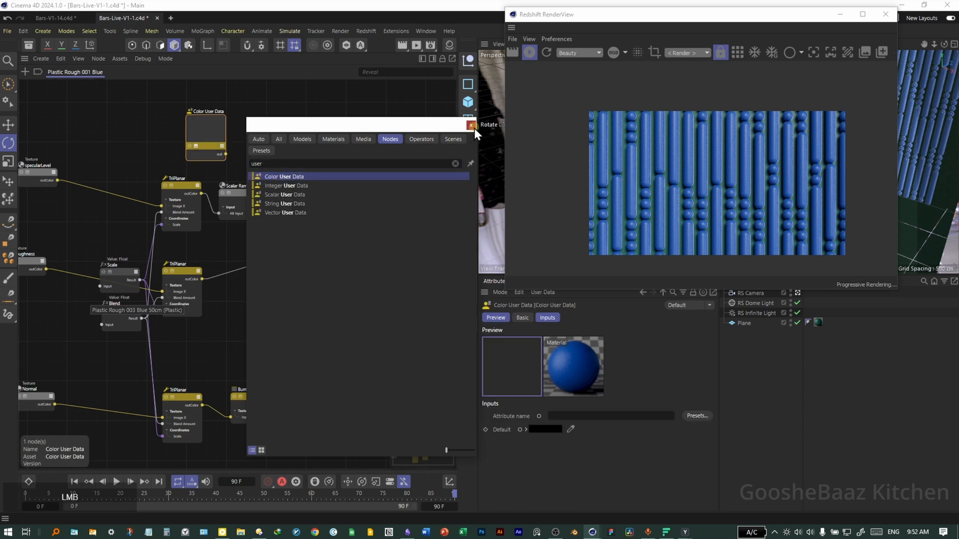
- Set the Color User Data attribute to the Object Color preset and connect it to the Standard Material's Color input
left_click(471, 125)
scroll(248, 172, "up", 3)
left_click_drag(201, 157, 305, 288)
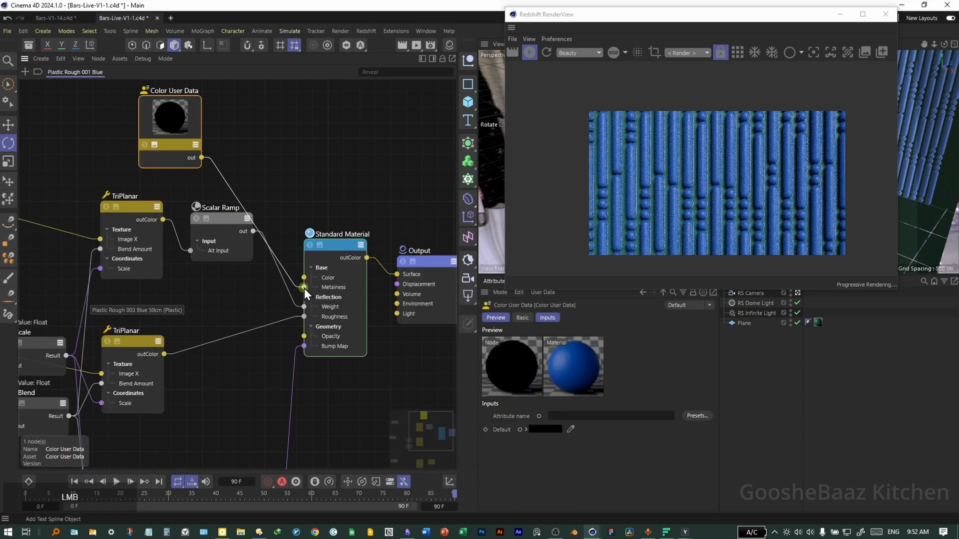
left_click(693, 417)
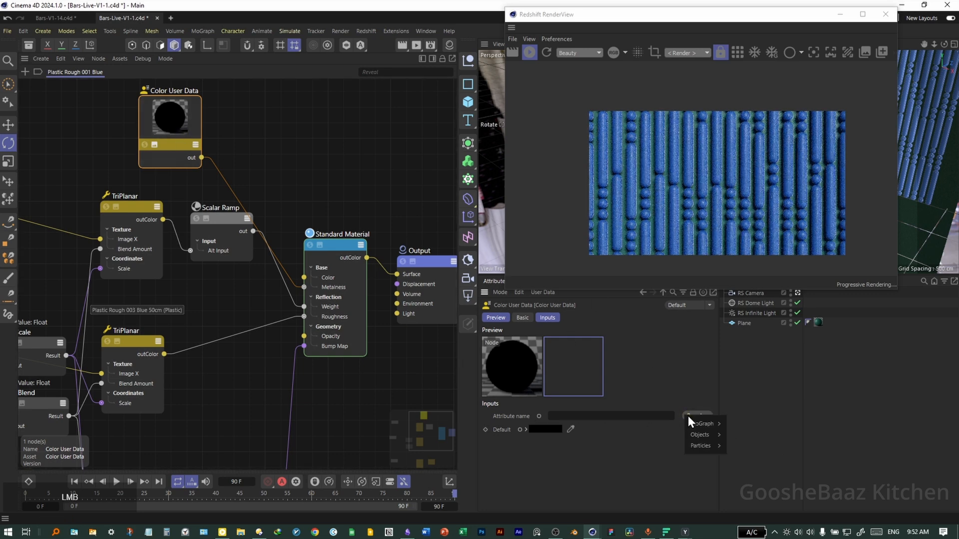
mouse_move(707, 434)
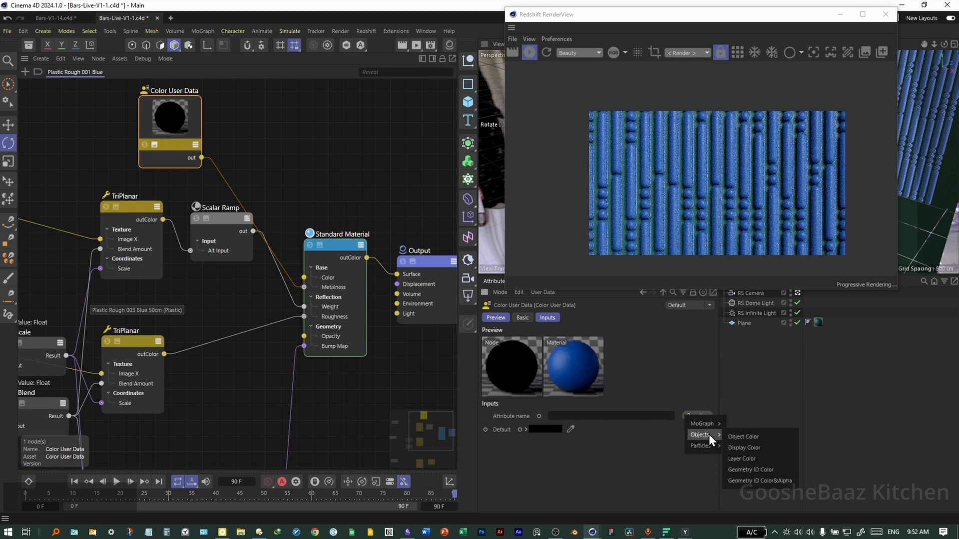
left_click(739, 436)
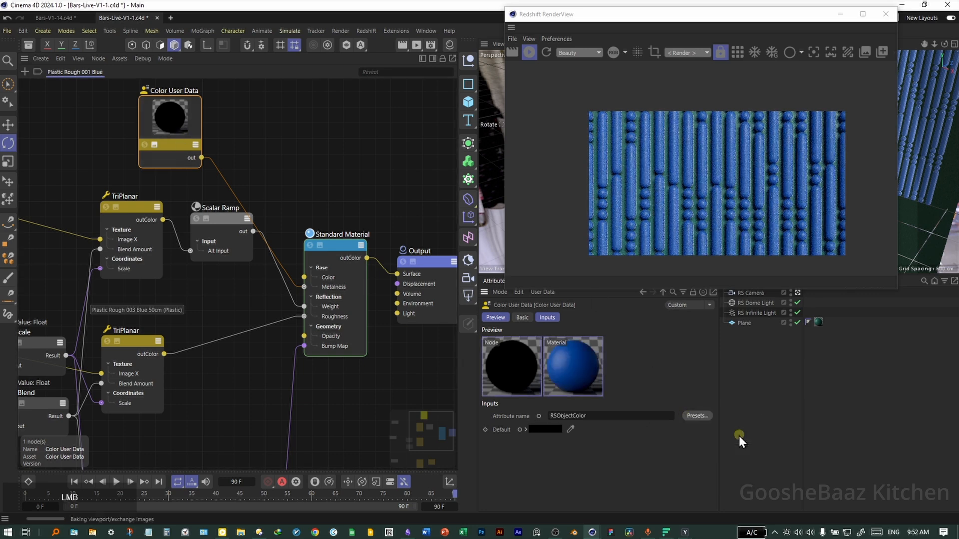
left_click(529, 54)
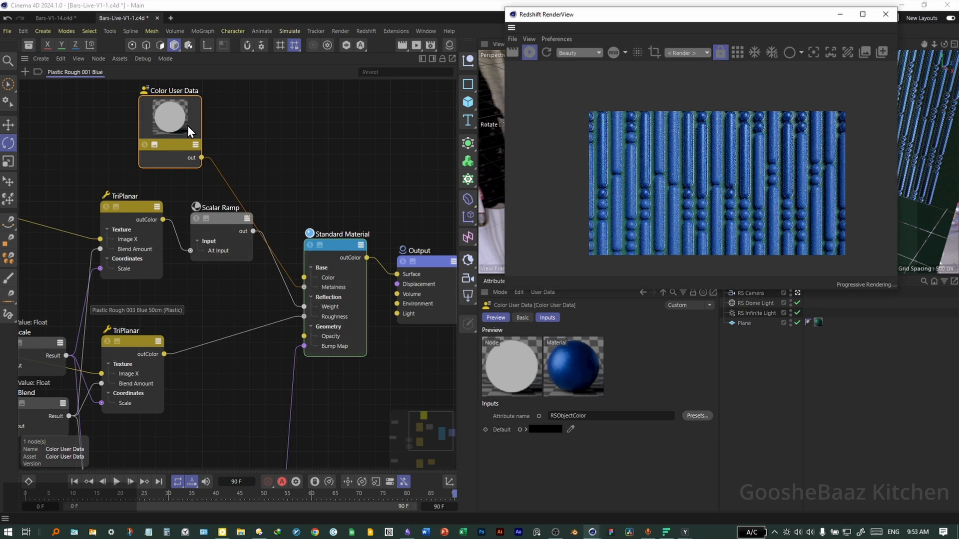
left_click_drag(296, 293, 305, 280)
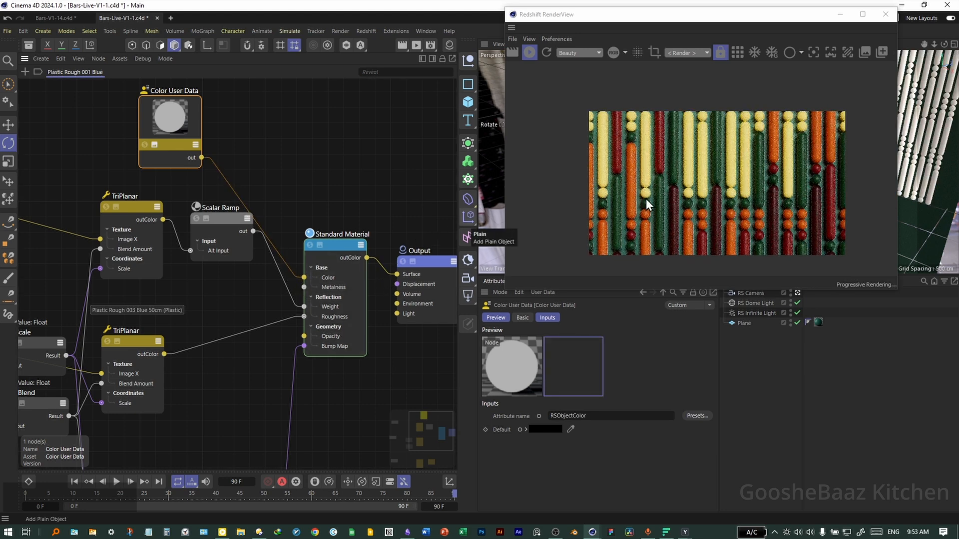
- Open the Plastic Rough 002 DarkPetrol 40cm material's node graph and search the nodes for ramp
left_click(448, 46)
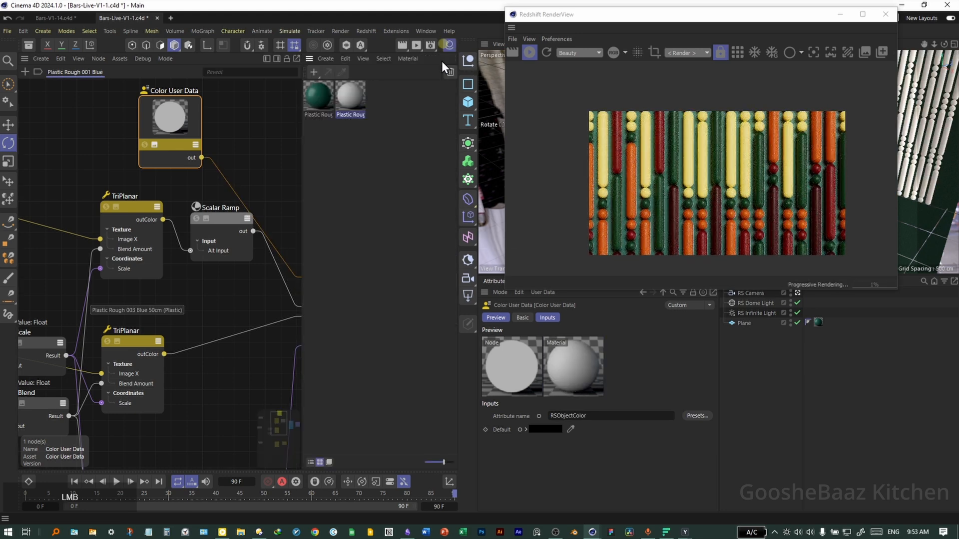
left_click(317, 98)
scroll(215, 201, "up", 5)
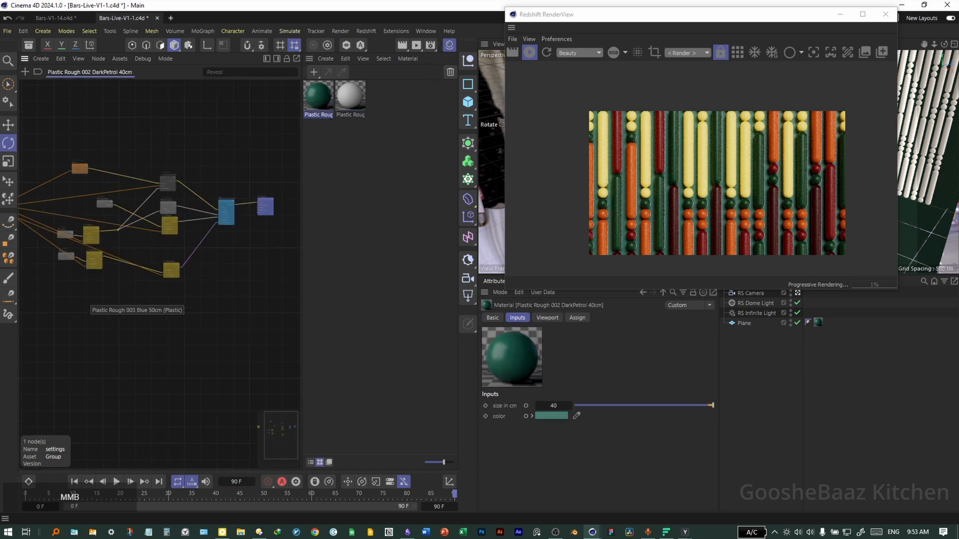
left_click(233, 258)
scroll(228, 257, "down", 3)
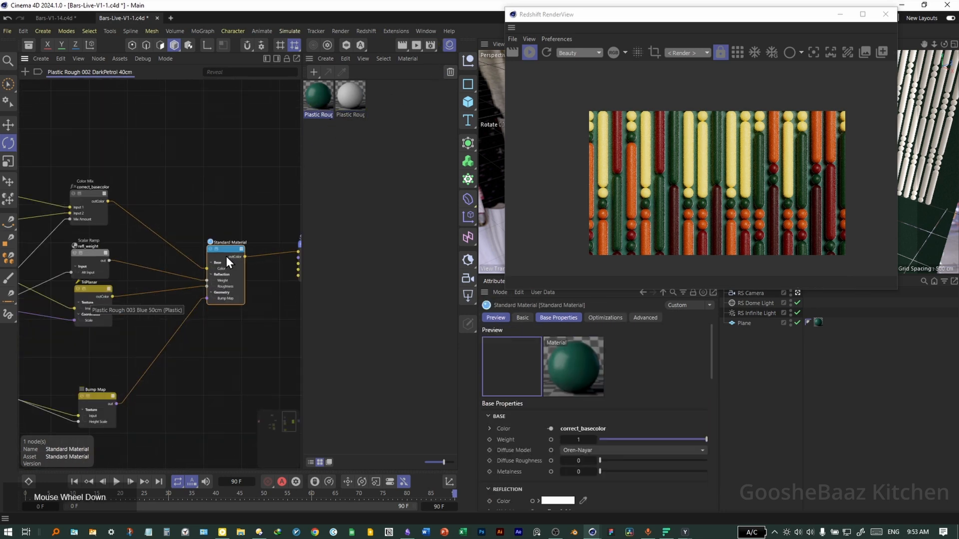
middle_click_drag(155, 220, 180, 215)
double_click(189, 177)
type("ramp")
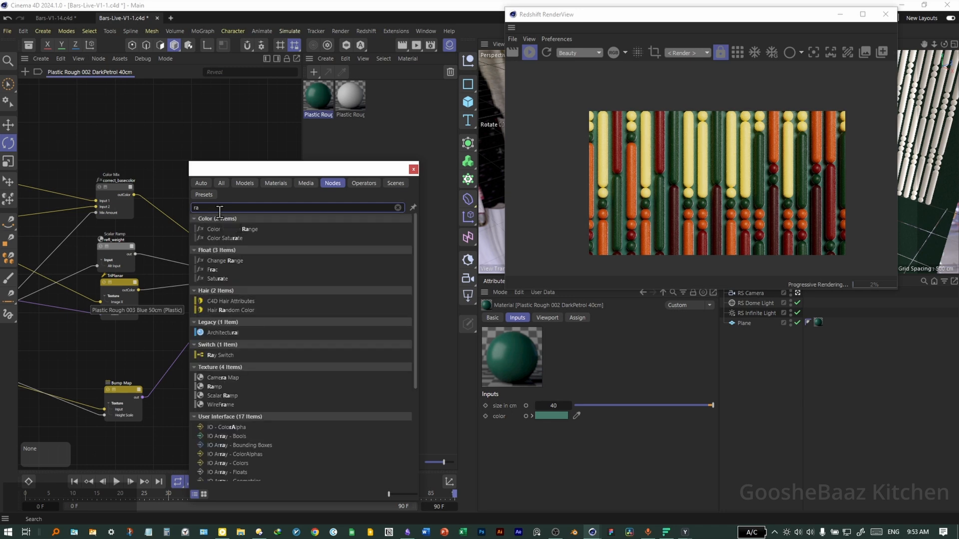
- Add a Ramp node taking correct_basecolor as its Alt Input and feeding the Standard Material's colour
left_click_drag(235, 221, 179, 189)
left_click(180, 189)
left_click_drag(81, 209, 205, 294)
left_click(277, 281)
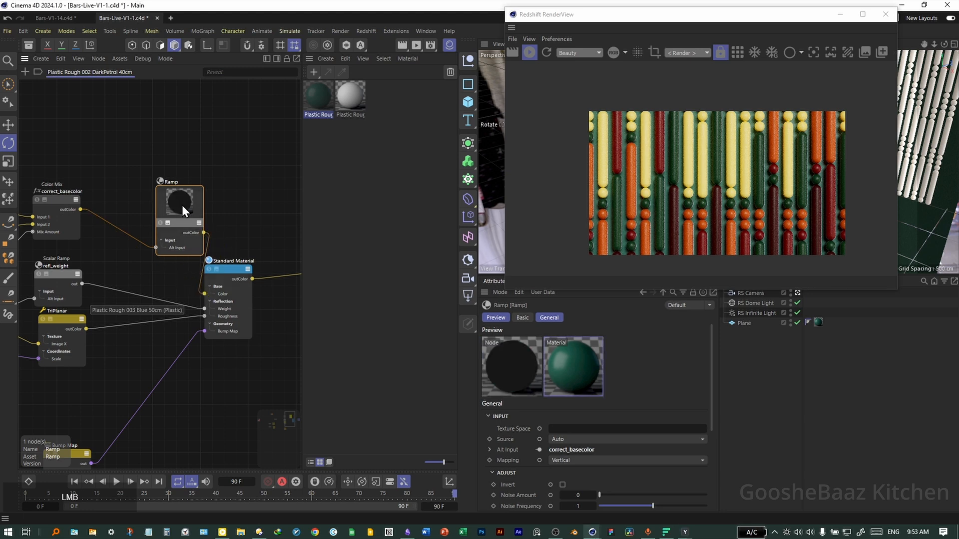
left_click_drag(182, 205, 160, 210)
- Move the Ramp's white knot to about 18.7% and change its colour to a light beige
scroll(631, 418, "down", 4)
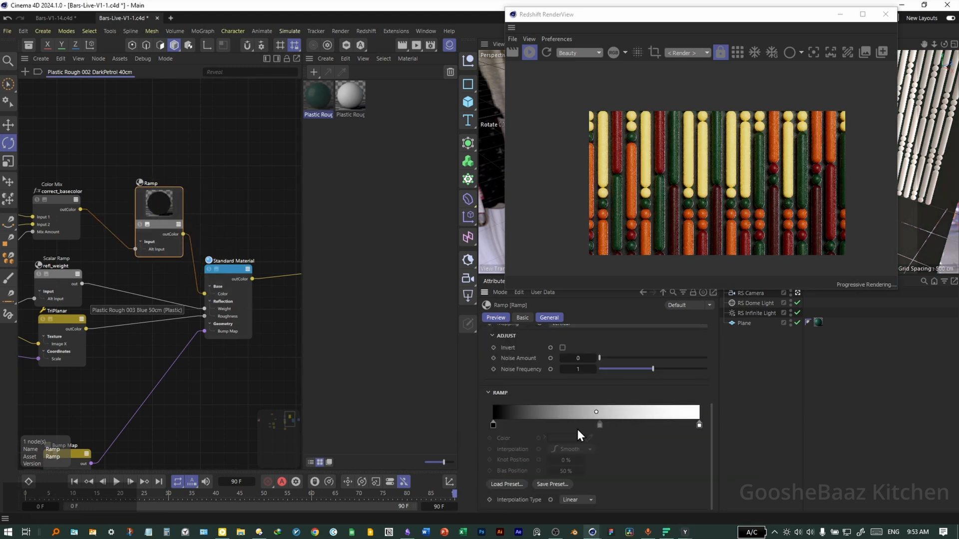
left_click_drag(699, 425, 532, 428)
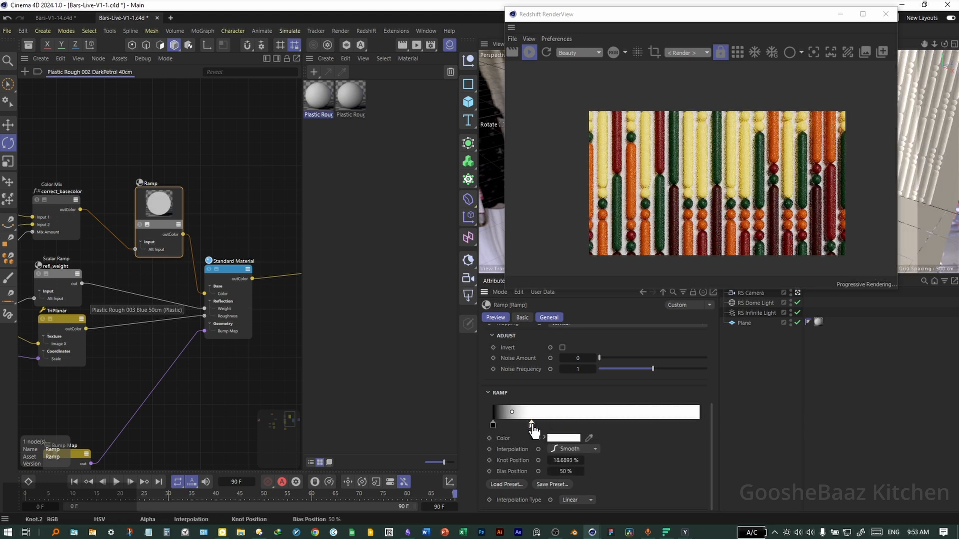
left_click(569, 439)
left_click_drag(587, 491, 598, 490)
mouse_move(508, 466)
left_mouse_down()
mouse_move(512, 449)
mouse_move(484, 467)
left_mouse_up()
left_click(664, 409)
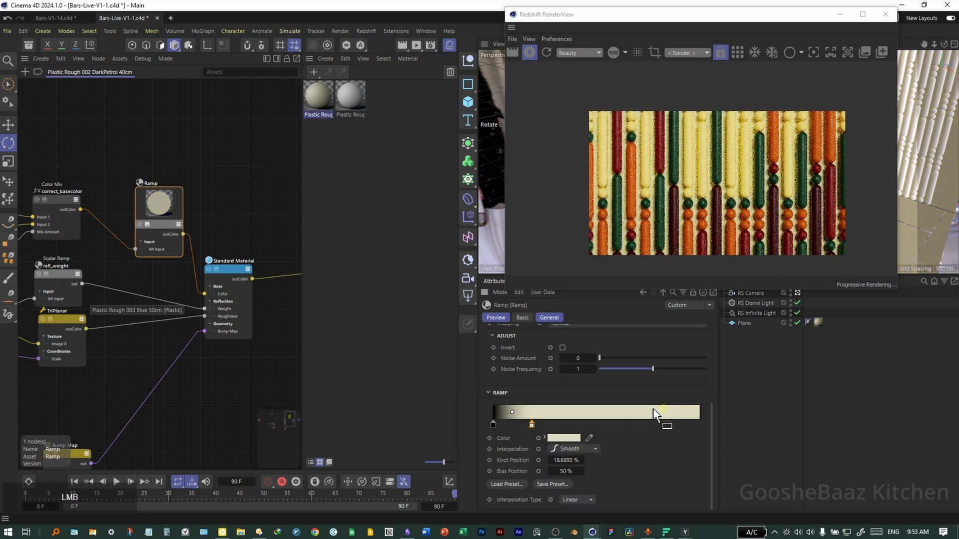
scroll(680, 170, "down", 1)
scroll(681, 169, "down", 1)
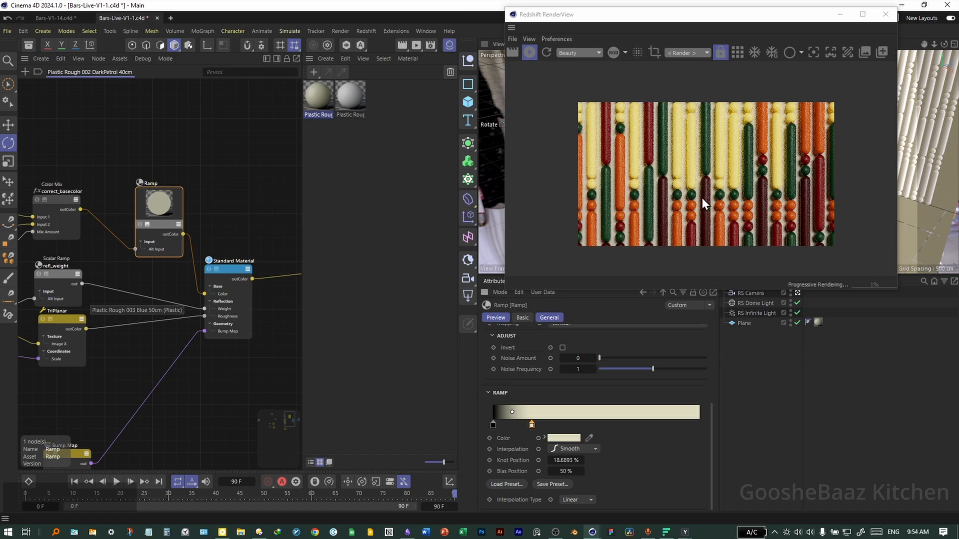